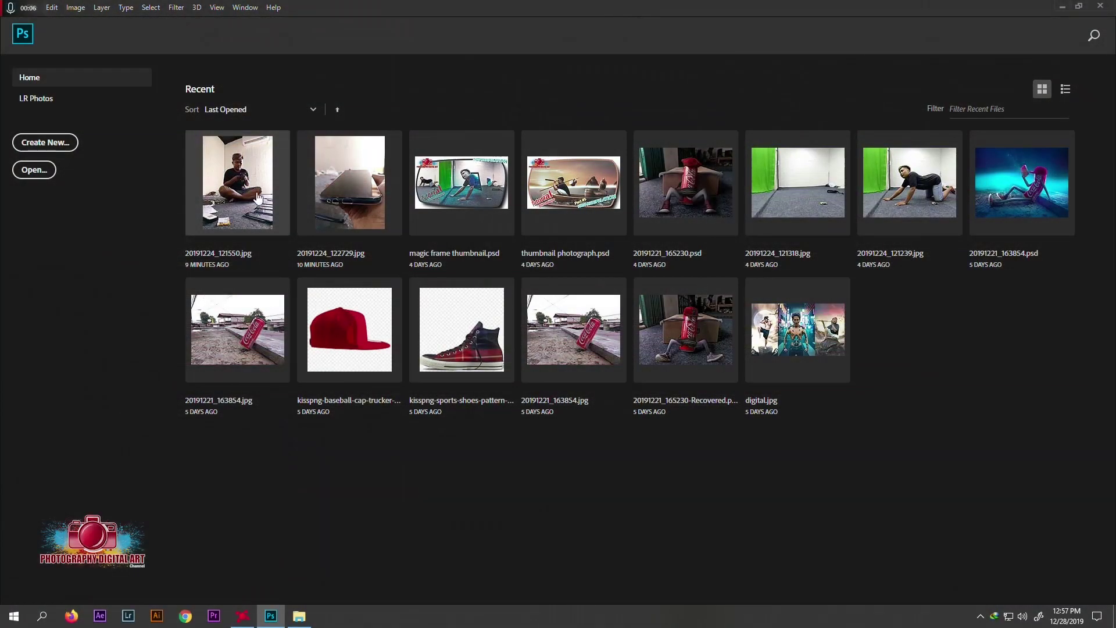
- Open 20191224_121550.jpg and zoom in on the man's face and ear
{"action": "left_click", "coordinate": [258, 197]}
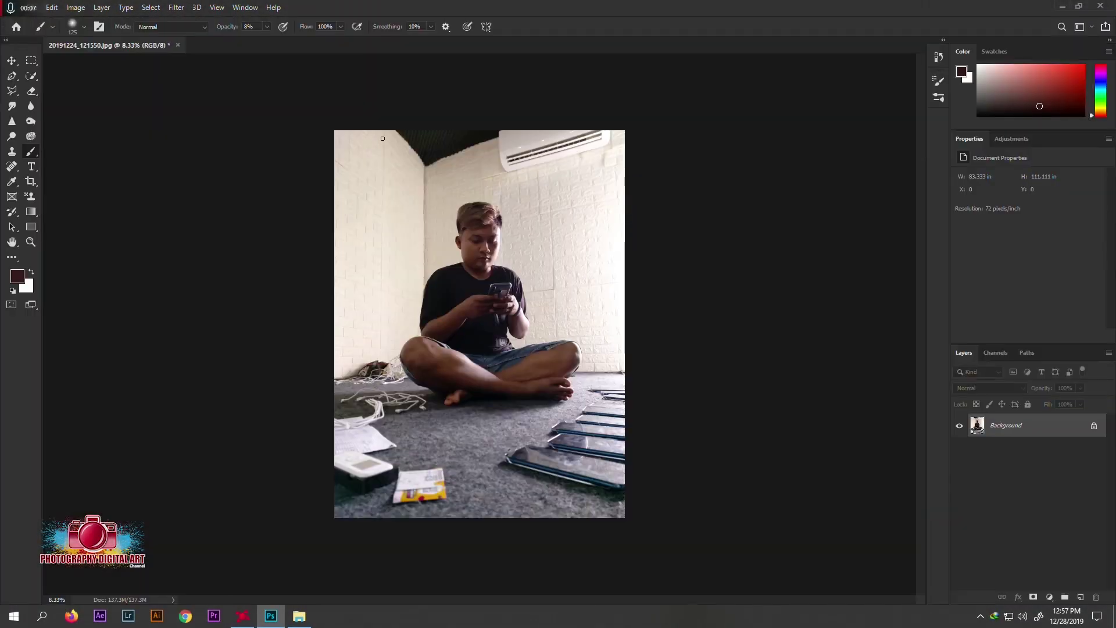
{"action": "scroll", "coordinate": [452, 181], "scroll_direction": "up", "scroll_amount": 5}
{"action": "left_click_drag", "start_coordinate": [453, 181], "coordinate": [448, 552]}
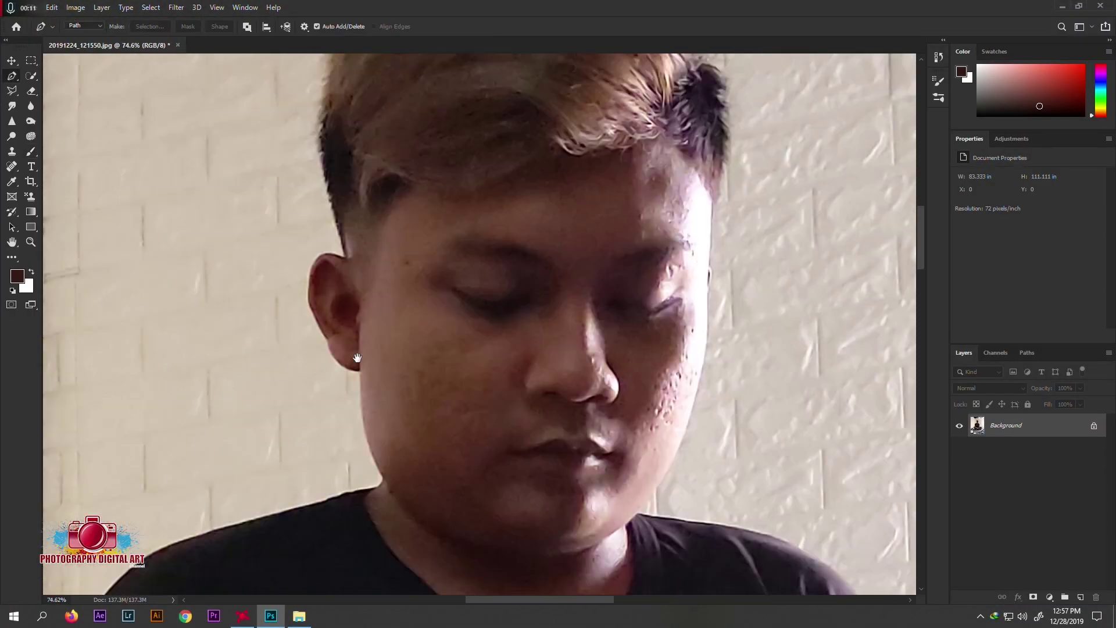
{"action": "scroll", "coordinate": [377, 366], "scroll_direction": "up", "scroll_amount": 3}
{"action": "scroll", "coordinate": [358, 337], "scroll_direction": "up", "scroll_amount": 3}
- Start the Pen outline path with curved points around the ear, ending at its bottom
{"action": "left_click", "coordinate": [348, 332]}
{"action": "scroll", "coordinate": [329, 329], "scroll_direction": "up", "scroll_amount": 2}
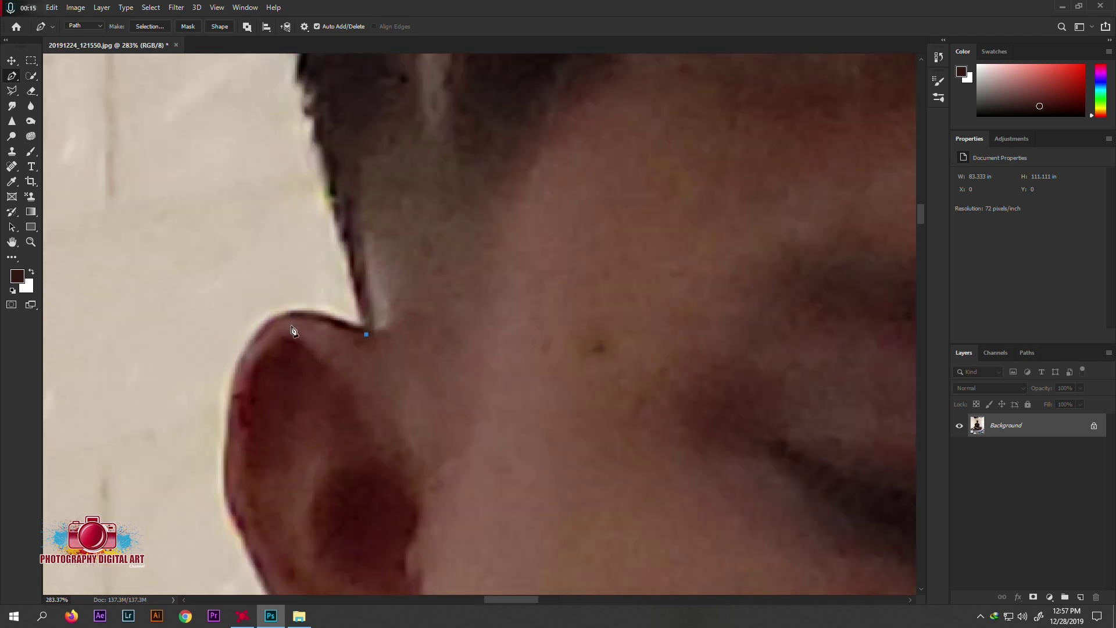
{"action": "left_click_drag", "start_coordinate": [288, 315], "coordinate": [265, 321]}
{"action": "left_click_drag", "start_coordinate": [231, 414], "coordinate": [230, 431]}
{"action": "left_click_drag", "start_coordinate": [232, 496], "coordinate": [236, 521]}
{"action": "scroll", "coordinate": [260, 424], "scroll_direction": "down", "scroll_amount": 4}
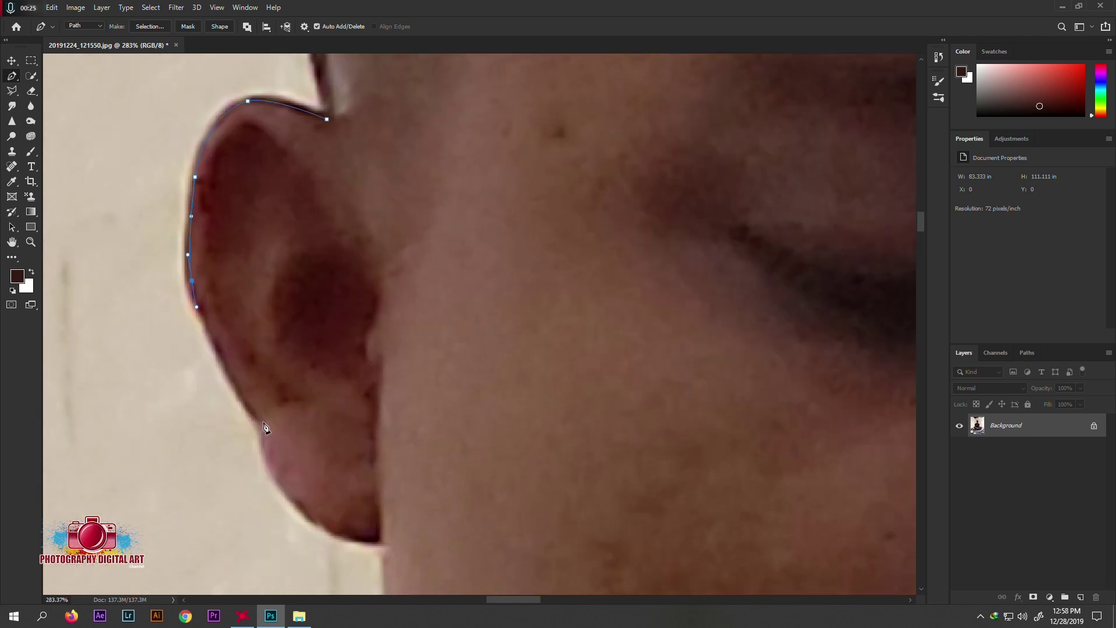
{"action": "left_click_drag", "start_coordinate": [264, 421], "coordinate": [295, 457]}
{"action": "scroll", "coordinate": [266, 429], "scroll_direction": "down", "scroll_amount": 3}
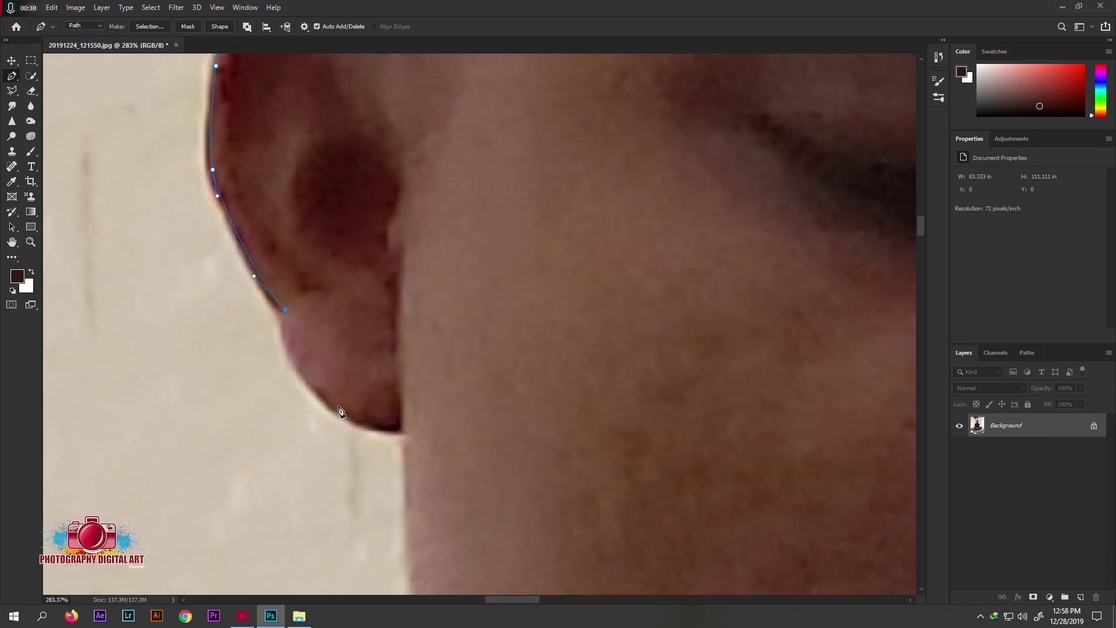
{"action": "left_click_drag", "start_coordinate": [337, 405], "coordinate": [400, 431]}
{"action": "left_click", "coordinate": [401, 430]}
- Continue the path down the jaw and neck and along the shoulder
{"action": "scroll", "coordinate": [446, 319], "scroll_direction": "down", "scroll_amount": 3}
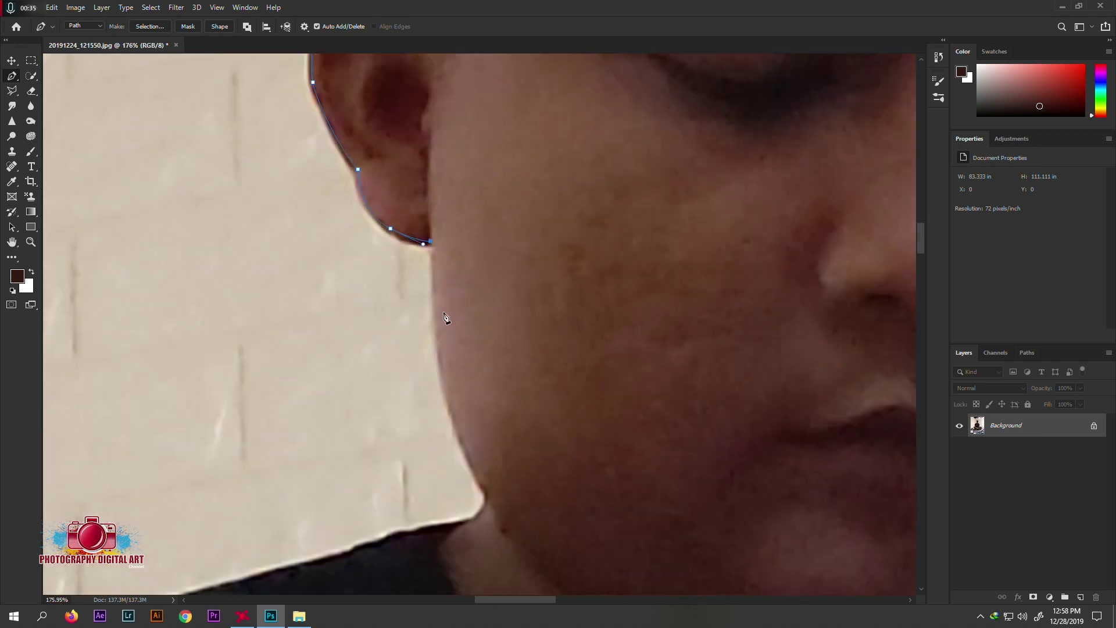
{"action": "scroll", "coordinate": [399, 304], "scroll_direction": "down", "scroll_amount": 3}
{"action": "left_click_drag", "start_coordinate": [397, 297], "coordinate": [406, 335]}
{"action": "left_click", "coordinate": [439, 407]}
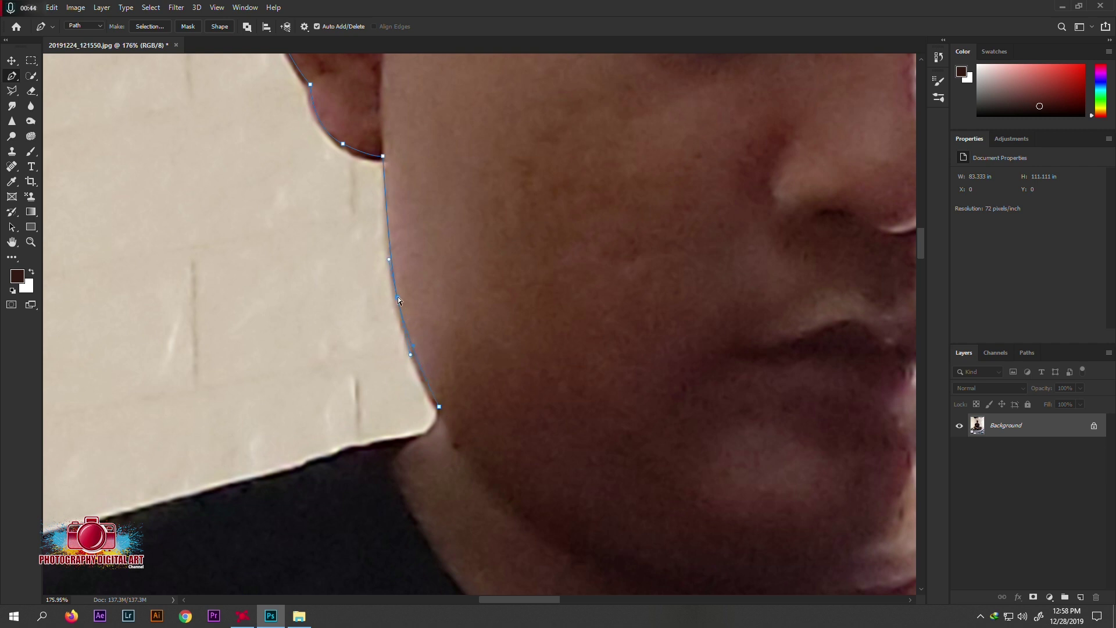
{"action": "left_click_drag", "start_coordinate": [430, 431], "coordinate": [423, 438]}
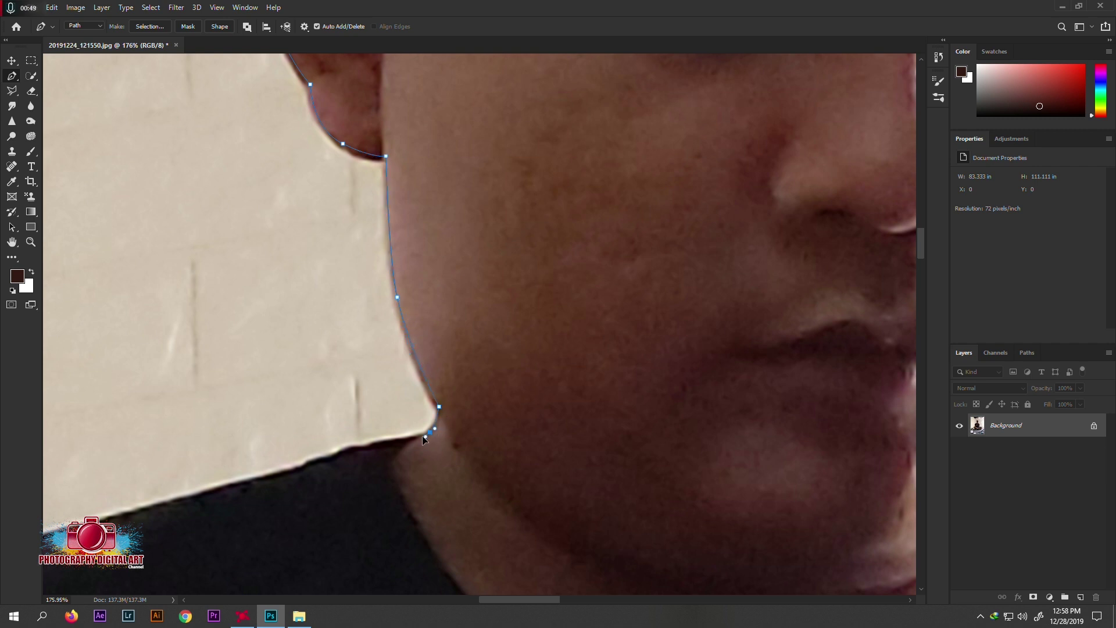
{"action": "scroll", "coordinate": [411, 444], "scroll_direction": "down", "scroll_amount": 3}
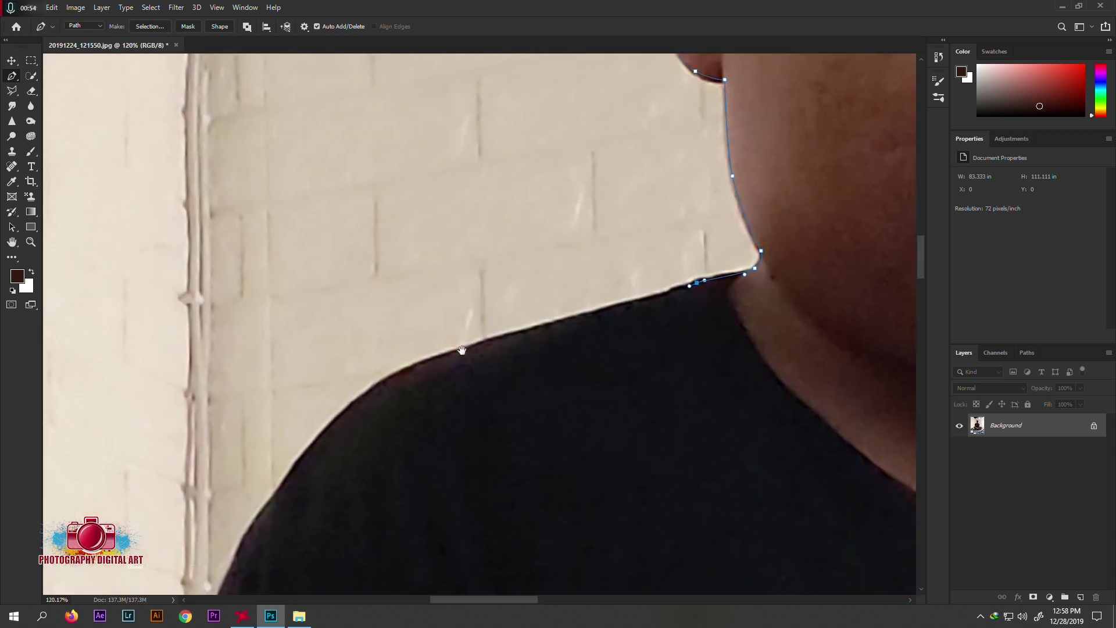
{"action": "mouse_move", "coordinate": [431, 355]}
{"action": "left_mouse_down"}
{"action": "mouse_move", "coordinate": [420, 362]}
{"action": "mouse_move", "coordinate": [505, 167]}
{"action": "left_mouse_up"}
{"action": "left_click", "coordinate": [480, 186]}
{"action": "mouse_move", "coordinate": [368, 333]}
{"action": "left_mouse_down"}
{"action": "mouse_move", "coordinate": [345, 397]}
{"action": "mouse_move", "coordinate": [428, 164]}
{"action": "left_mouse_up"}
- Extend the path with curved points down the arm and sleeve edge
{"action": "left_click_drag", "start_coordinate": [380, 293], "coordinate": [376, 400]}
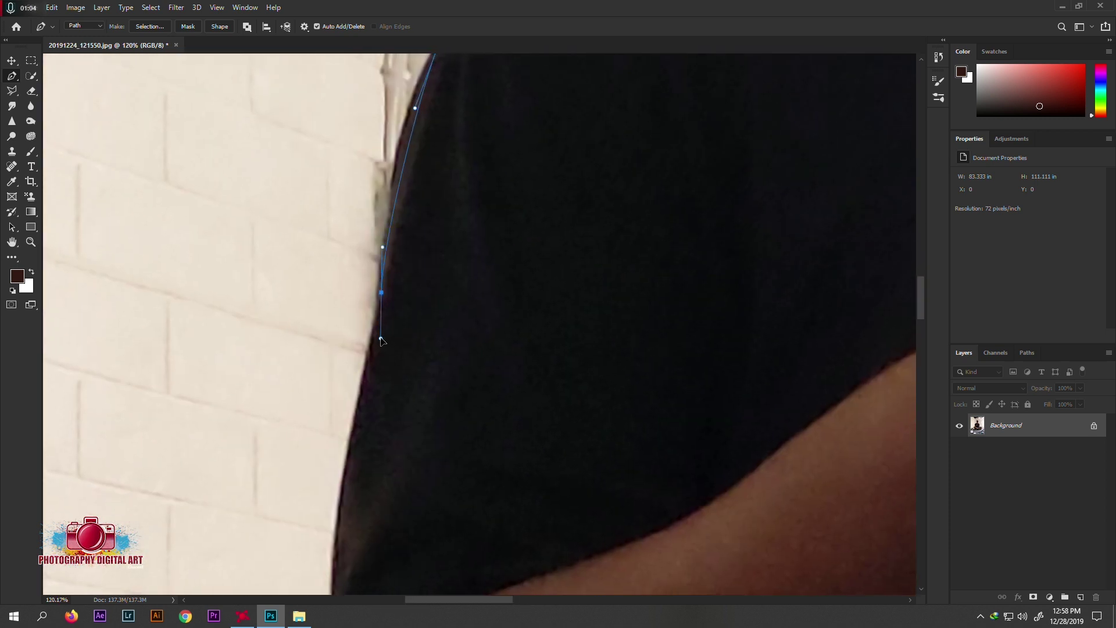
{"action": "left_click_drag", "start_coordinate": [386, 314], "coordinate": [411, 211]}
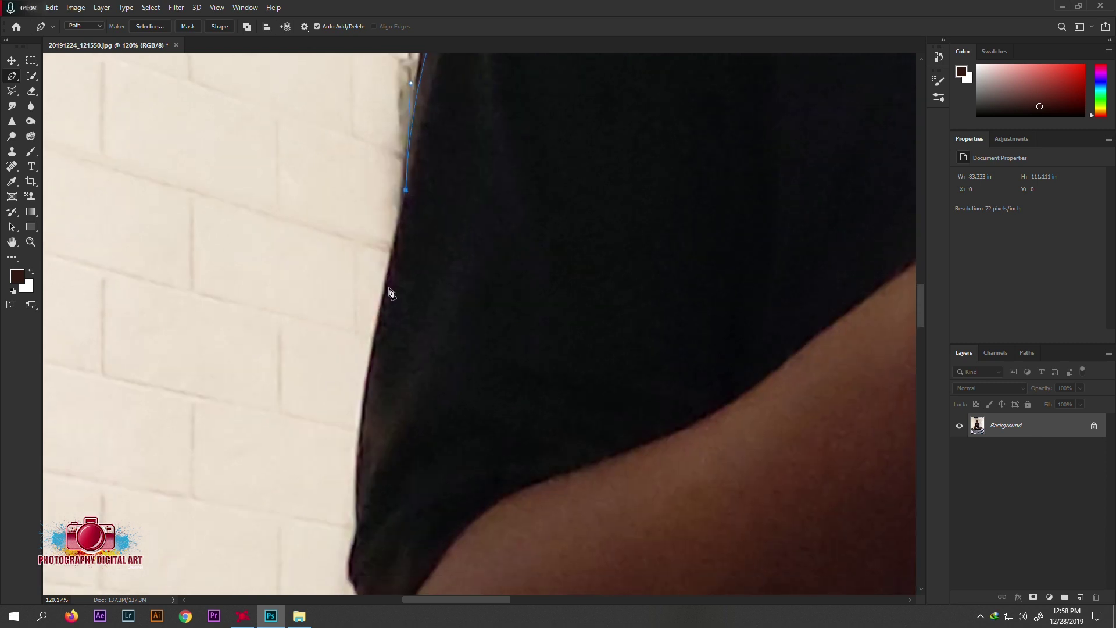
{"action": "mouse_move", "coordinate": [389, 287]}
{"action": "left_mouse_down"}
{"action": "mouse_move", "coordinate": [378, 329]}
{"action": "mouse_move", "coordinate": [383, 294]}
{"action": "left_mouse_up"}
{"action": "mouse_move", "coordinate": [365, 475]}
{"action": "left_mouse_down"}
{"action": "mouse_move", "coordinate": [369, 522]}
{"action": "mouse_move", "coordinate": [355, 320]}
{"action": "mouse_move", "coordinate": [344, 346]}
{"action": "mouse_move", "coordinate": [378, 299]}
{"action": "left_mouse_up"}
{"action": "left_click", "coordinate": [353, 372]}
{"action": "left_click", "coordinate": [368, 338]}
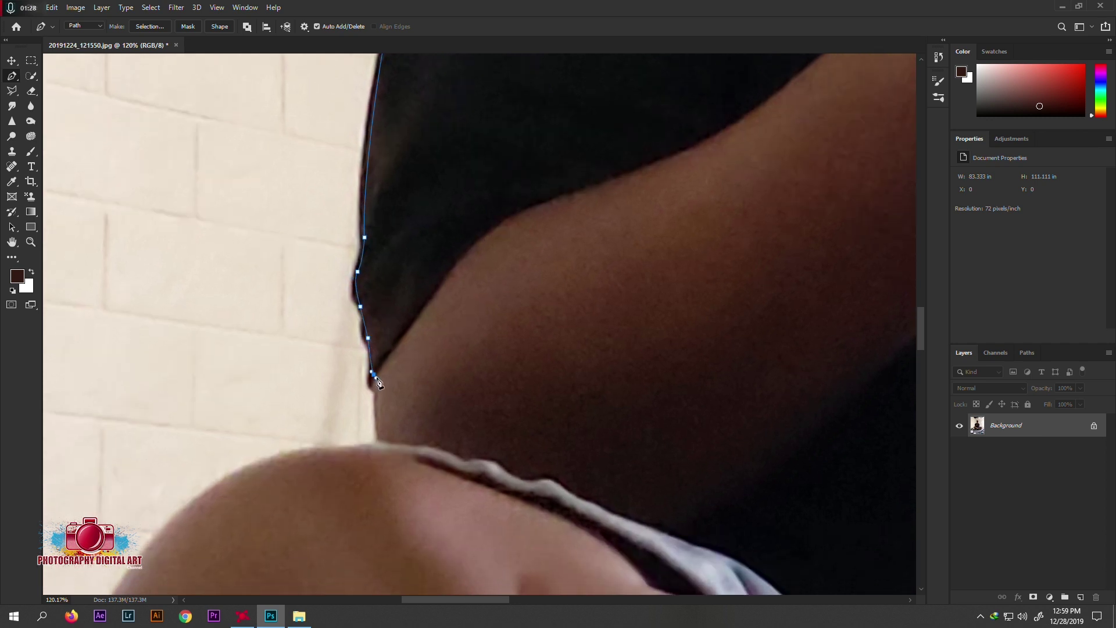
- Add path points from the sleeve over the top and outer edge of the knee
{"action": "scroll", "coordinate": [377, 385], "scroll_direction": "up", "scroll_amount": 2}
{"action": "scroll", "coordinate": [375, 396], "scroll_direction": "up", "scroll_amount": 2}
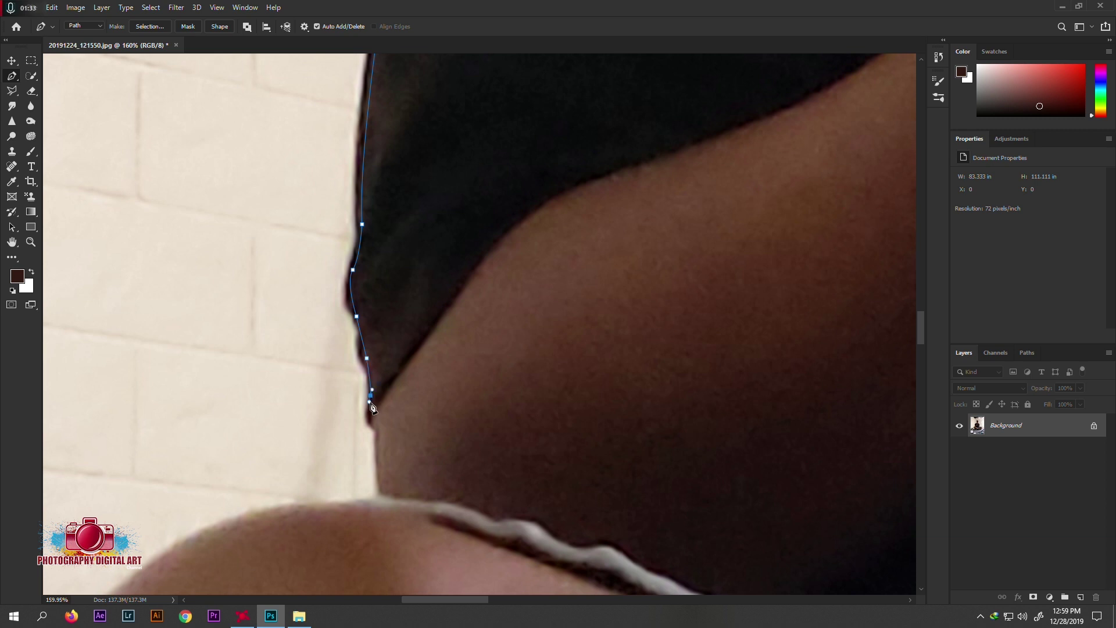
{"action": "left_click", "coordinate": [375, 420]}
{"action": "scroll", "coordinate": [387, 375], "scroll_direction": "down", "scroll_amount": 3}
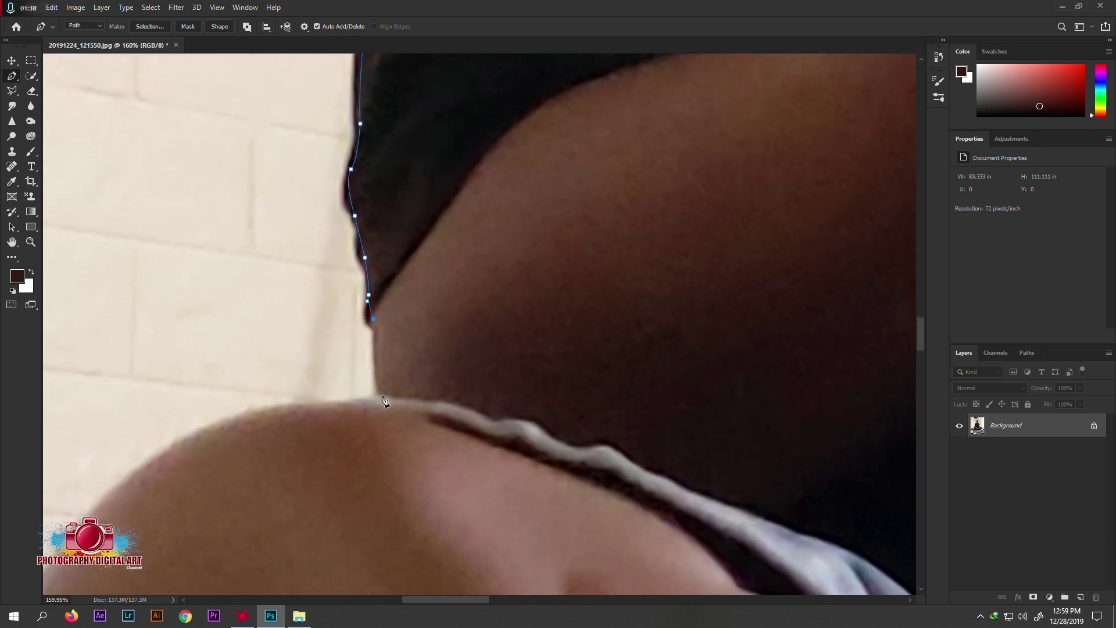
{"action": "scroll", "coordinate": [361, 407], "scroll_direction": "down", "scroll_amount": 2}
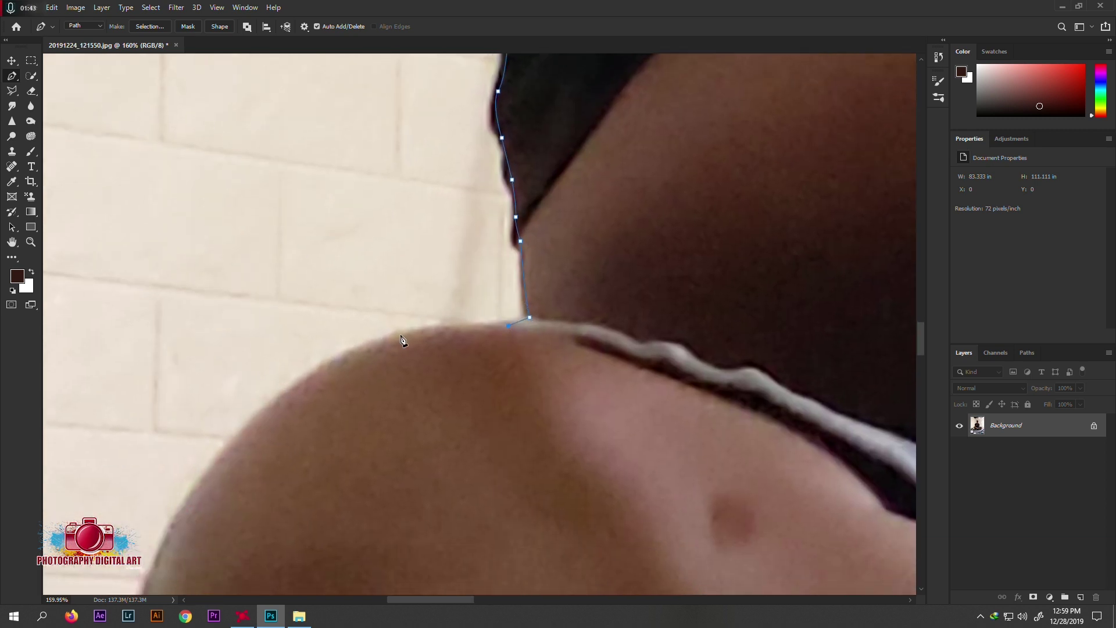
{"action": "scroll", "coordinate": [361, 407], "scroll_direction": "down", "scroll_amount": 2}
{"action": "mouse_move", "coordinate": [333, 336]}
{"action": "left_mouse_down"}
{"action": "mouse_move", "coordinate": [292, 403]}
{"action": "mouse_move", "coordinate": [279, 403]}
{"action": "left_mouse_up"}
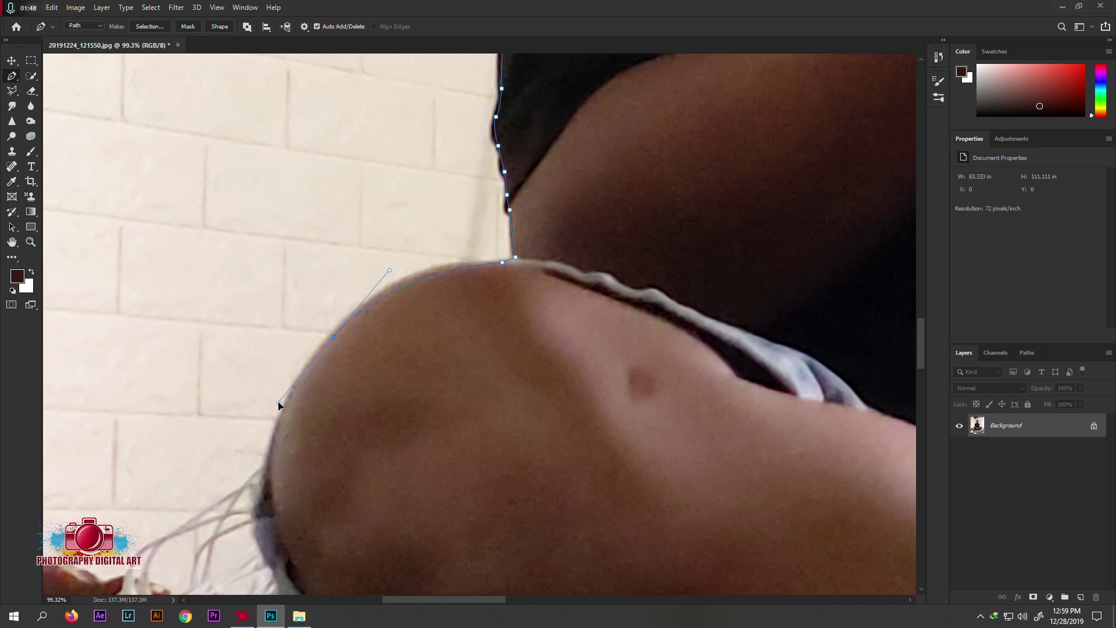
{"action": "left_click", "coordinate": [271, 463]}
{"action": "scroll", "coordinate": [270, 465], "scroll_direction": "down", "scroll_amount": 4}
{"action": "left_click", "coordinate": [300, 371]}
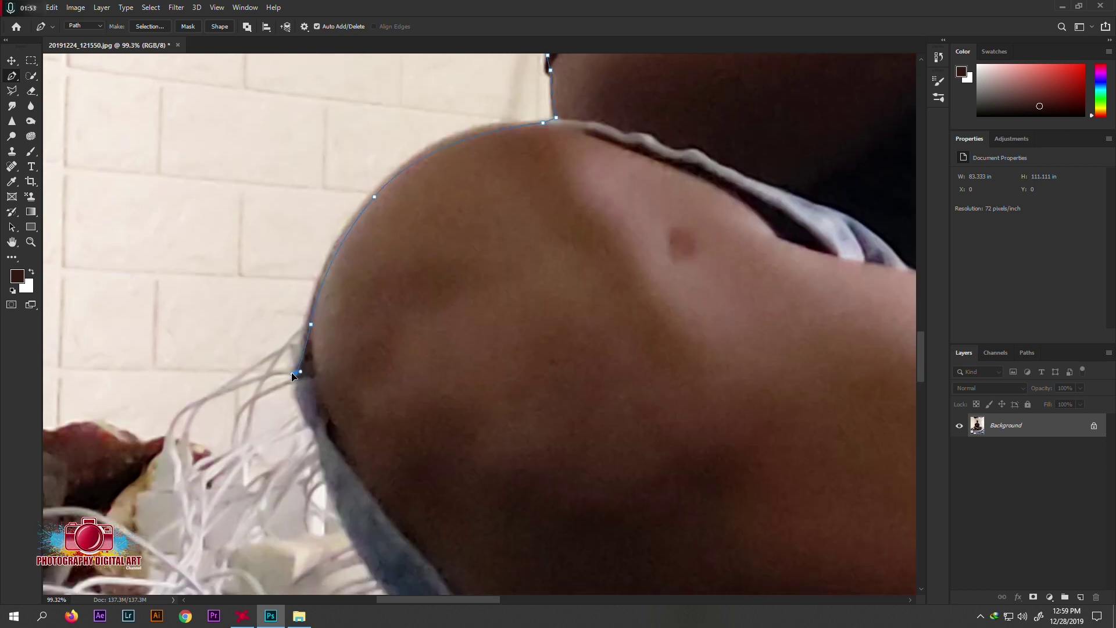
- Trace the path along the shorts' lower edge and the leg's underside toward the foot
{"action": "left_click_drag", "start_coordinate": [327, 440], "coordinate": [341, 234]}
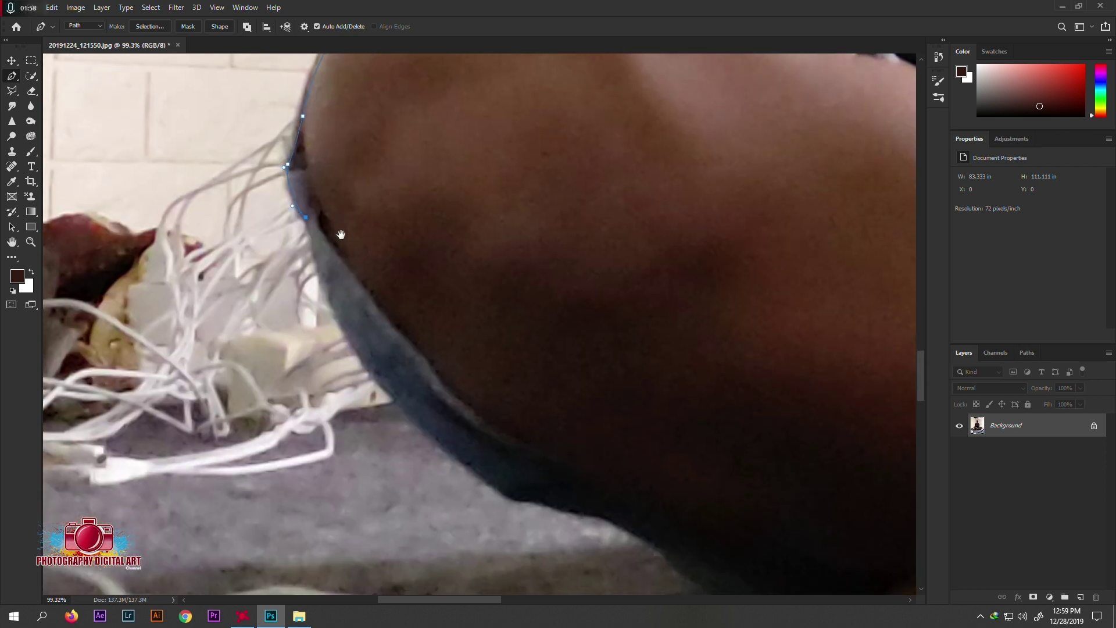
{"action": "left_click_drag", "start_coordinate": [417, 421], "coordinate": [484, 477]}
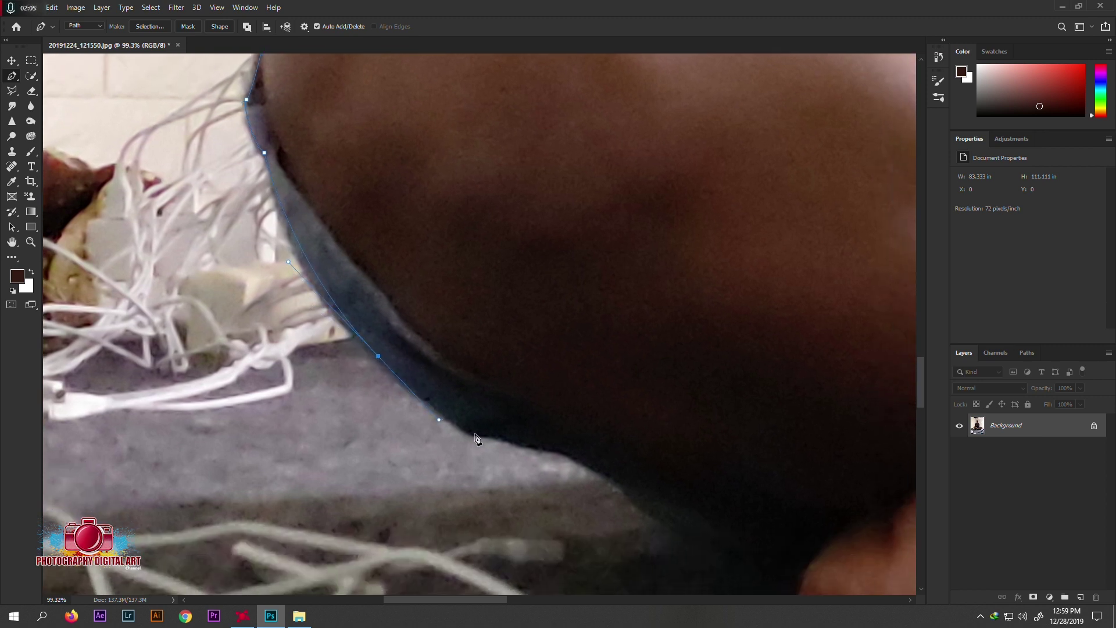
{"action": "left_click_drag", "start_coordinate": [471, 432], "coordinate": [478, 440]}
{"action": "left_click_drag", "start_coordinate": [574, 457], "coordinate": [579, 460]}
{"action": "left_click_drag", "start_coordinate": [652, 520], "coordinate": [589, 397]}
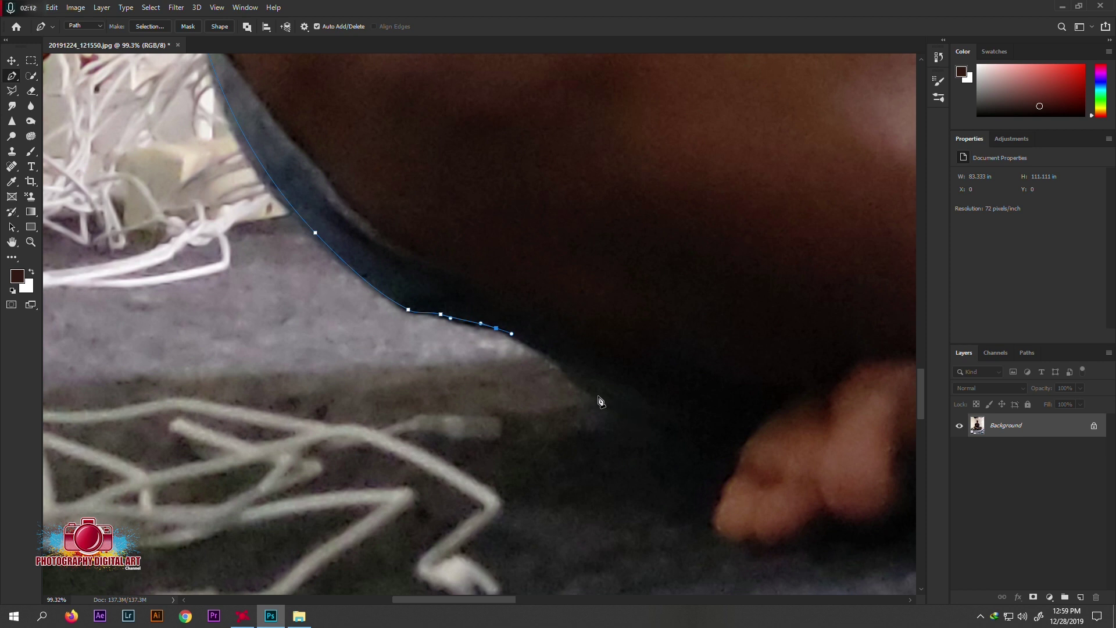
{"action": "left_click_drag", "start_coordinate": [553, 358], "coordinate": [567, 372]}
{"action": "mouse_move", "coordinate": [655, 423]}
{"action": "left_mouse_down"}
{"action": "mouse_move", "coordinate": [582, 377]}
{"action": "mouse_move", "coordinate": [608, 388]}
{"action": "left_mouse_up"}
{"action": "left_click", "coordinate": [669, 405]}
- Curve the path around the toe tip and along the toes' underside
{"action": "left_click_drag", "start_coordinate": [672, 402], "coordinate": [528, 281]}
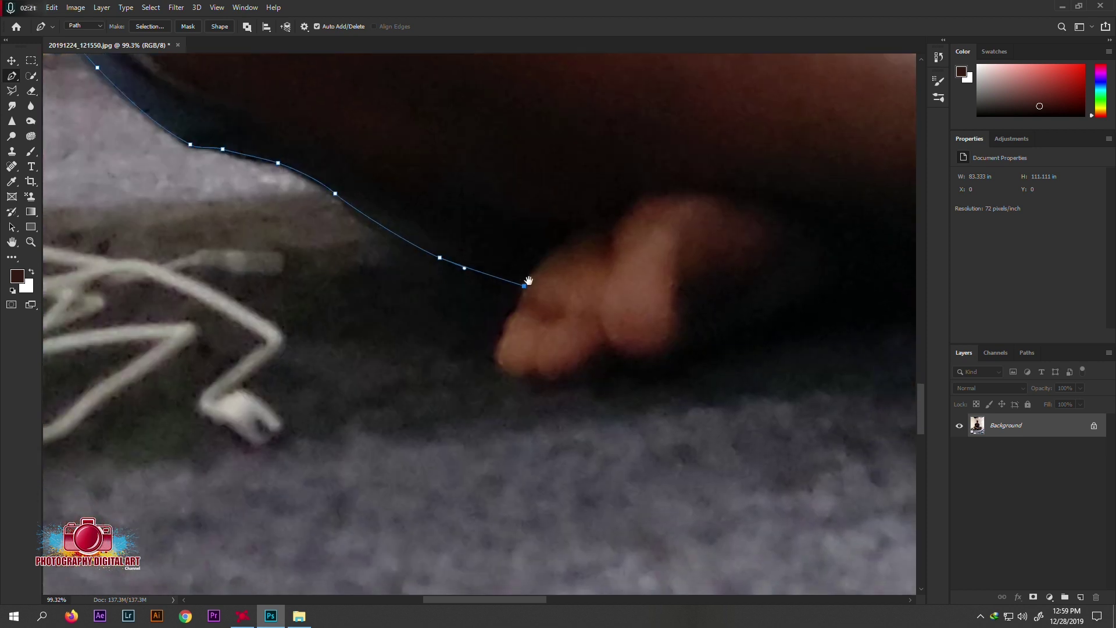
{"action": "left_click", "coordinate": [520, 311]}
{"action": "scroll", "coordinate": [520, 311], "scroll_direction": "up", "scroll_amount": 2}
{"action": "left_click_drag", "start_coordinate": [502, 361], "coordinate": [503, 358]}
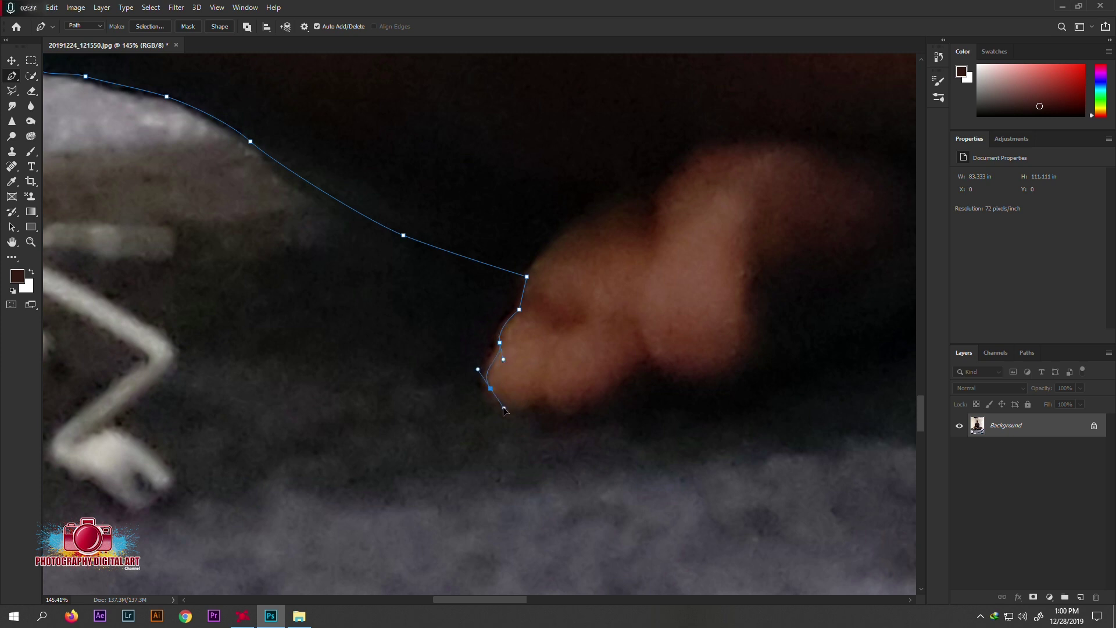
{"action": "mouse_move", "coordinate": [498, 397]}
{"action": "left_mouse_down"}
{"action": "mouse_move", "coordinate": [523, 418]}
{"action": "mouse_move", "coordinate": [444, 369]}
{"action": "left_mouse_up"}
{"action": "left_click", "coordinate": [541, 396]}
{"action": "left_click", "coordinate": [427, 377]}
{"action": "left_click", "coordinate": [472, 381]}
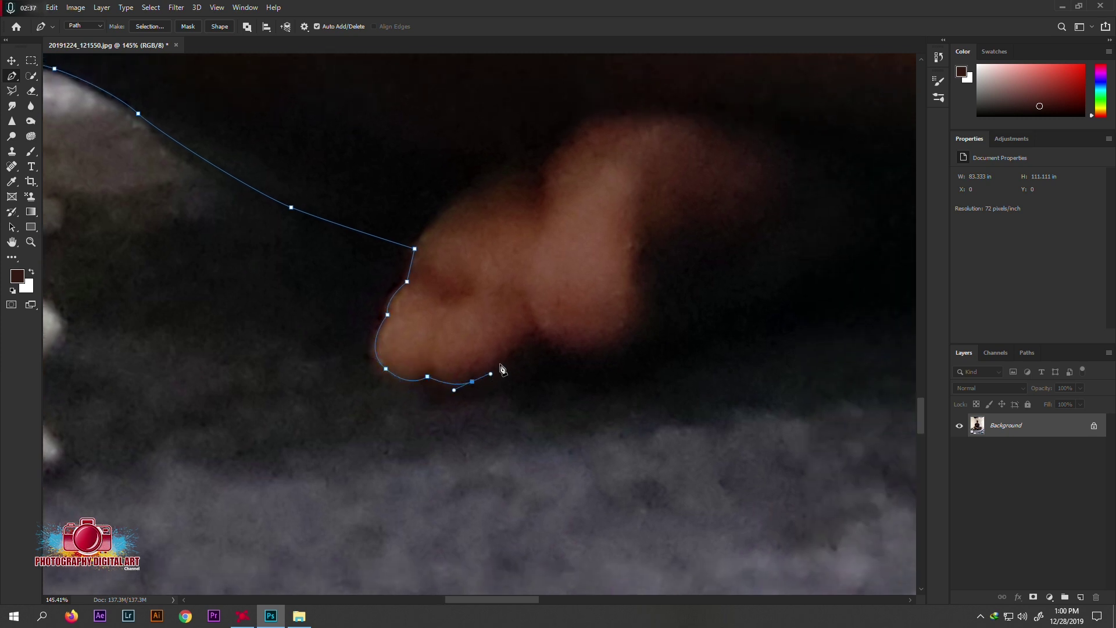
{"action": "left_click", "coordinate": [510, 353]}
{"action": "left_click", "coordinate": [538, 331]}
{"action": "left_click_drag", "start_coordinate": [588, 358], "coordinate": [619, 346]}
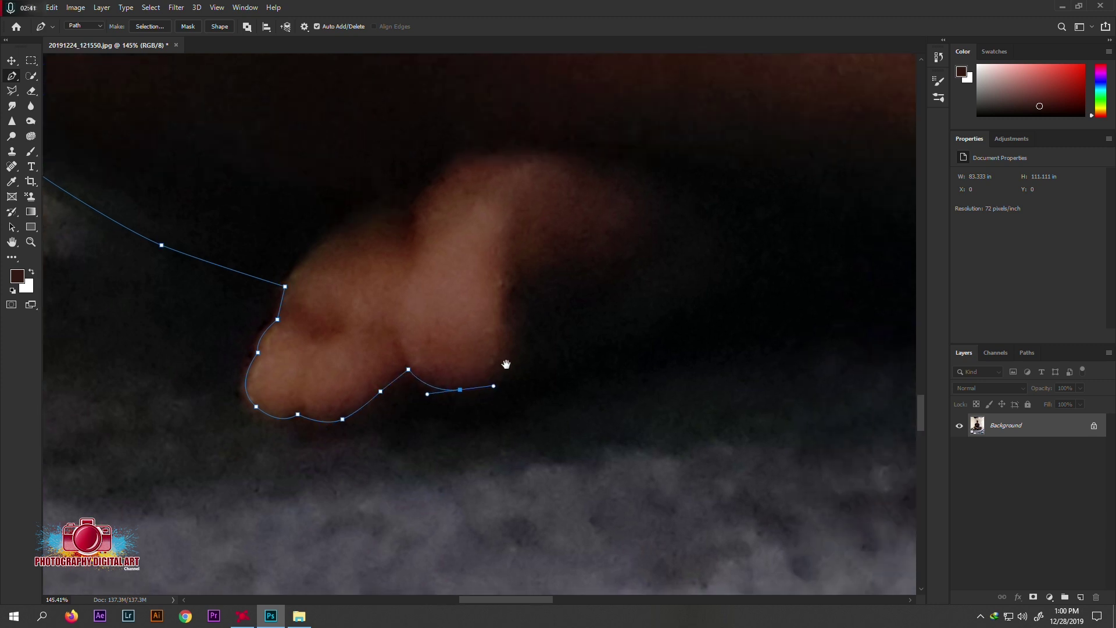
- Continue the path along the foot's lower edge toward the far foot, undoing misplaced points
{"action": "scroll", "coordinate": [454, 374], "scroll_direction": "down", "scroll_amount": 5}
{"action": "scroll", "coordinate": [454, 374], "scroll_direction": "up", "scroll_amount": 3}
{"action": "left_click", "coordinate": [446, 349]}
{"action": "left_click_drag", "start_coordinate": [454, 335], "coordinate": [465, 319]}
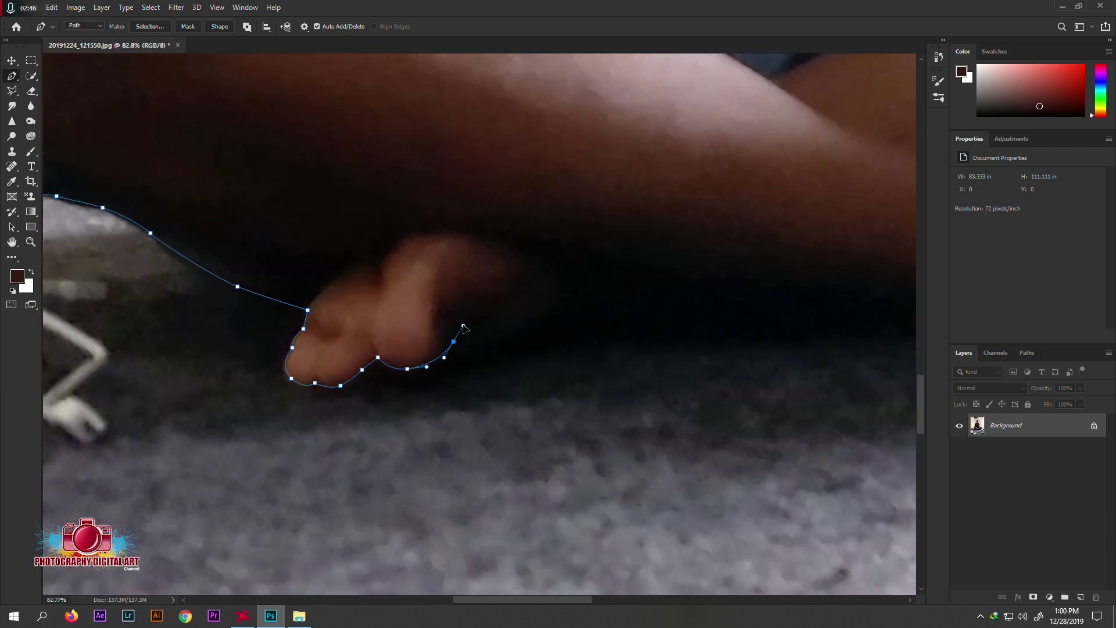
{"action": "scroll", "coordinate": [567, 328], "scroll_direction": "down", "scroll_amount": 2}
{"action": "left_click", "coordinate": [668, 299]}
{"action": "left_click", "coordinate": [716, 304]}
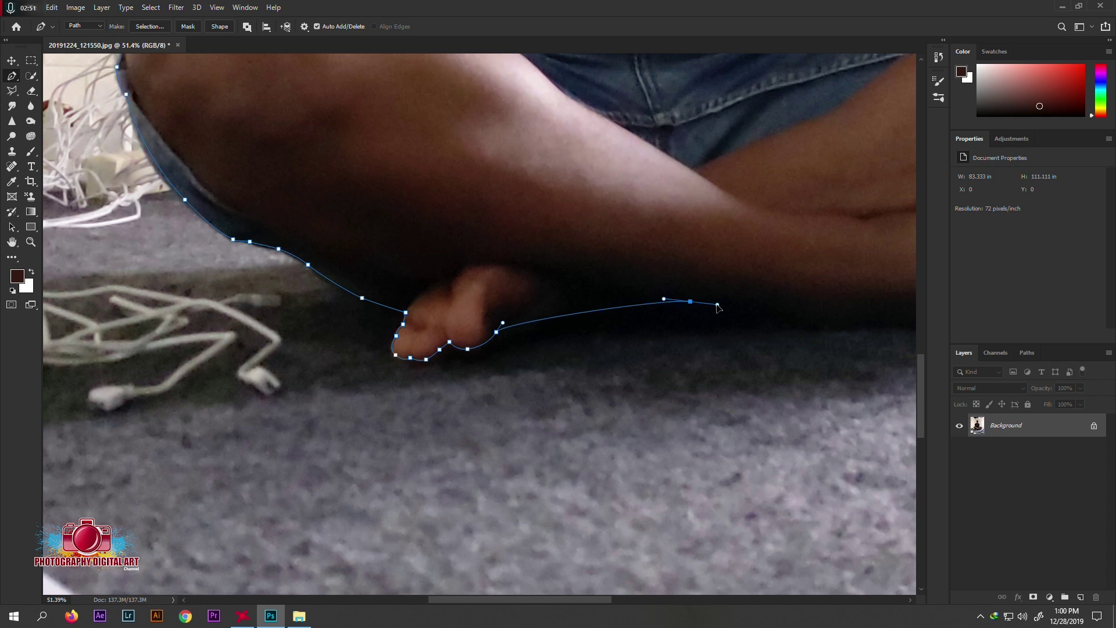
{"action": "scroll", "coordinate": [668, 314], "scroll_direction": "right", "scroll_amount": 3}
{"action": "key", "text": "ctrl+z"}
{"action": "key", "text": "ctrl+z"}
{"action": "left_click_drag", "start_coordinate": [528, 325], "coordinate": [554, 329]}
{"action": "left_click_drag", "start_coordinate": [684, 341], "coordinate": [713, 343]}
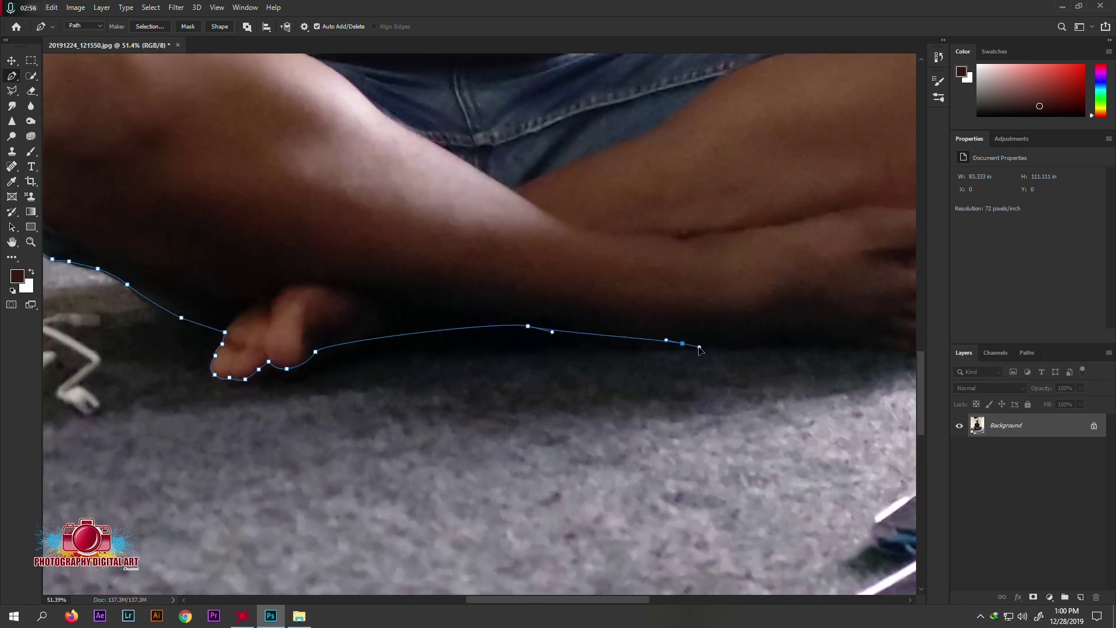
{"action": "scroll", "coordinate": [698, 346], "scroll_direction": "right", "scroll_amount": 3}
{"action": "scroll", "coordinate": [706, 382], "scroll_direction": "down", "scroll_amount": 2}
- Extend the path to the toe tips and around the little toe
{"action": "scroll", "coordinate": [639, 372], "scroll_direction": "down", "scroll_amount": 2}
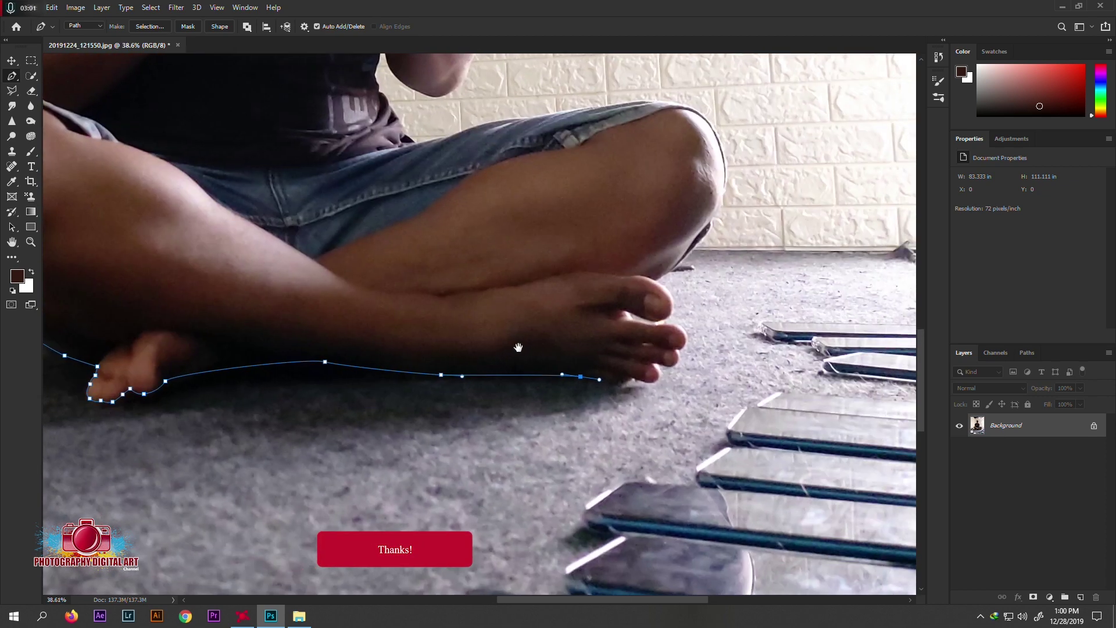
{"action": "scroll", "coordinate": [595, 364], "scroll_direction": "up", "scroll_amount": 5}
{"action": "left_click_drag", "start_coordinate": [595, 364], "coordinate": [480, 343]}
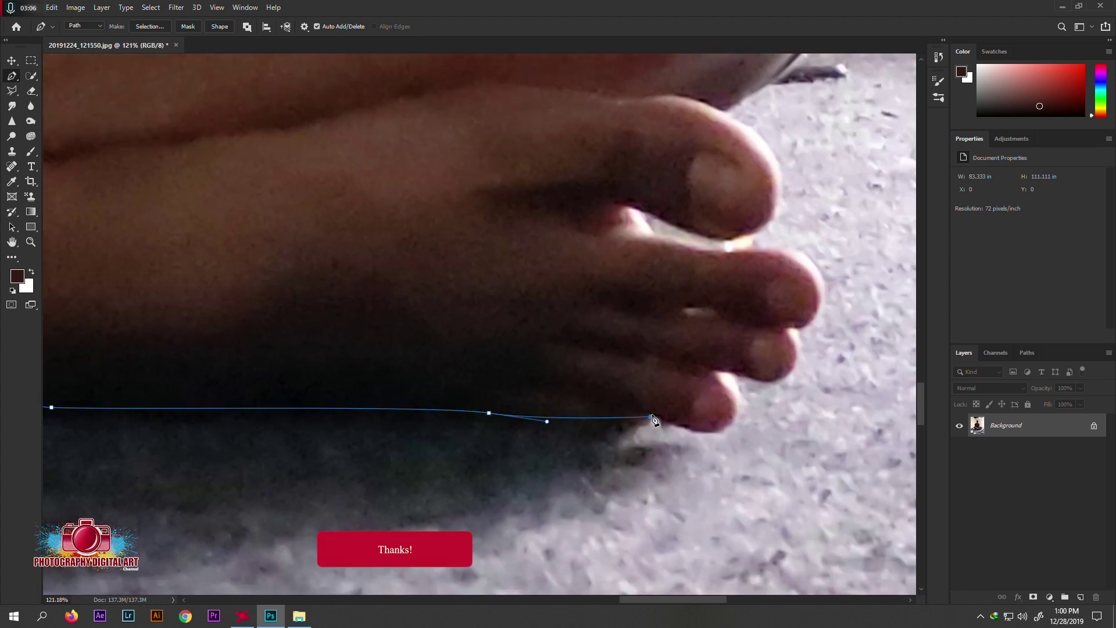
{"action": "left_click_drag", "start_coordinate": [625, 426], "coordinate": [634, 426]}
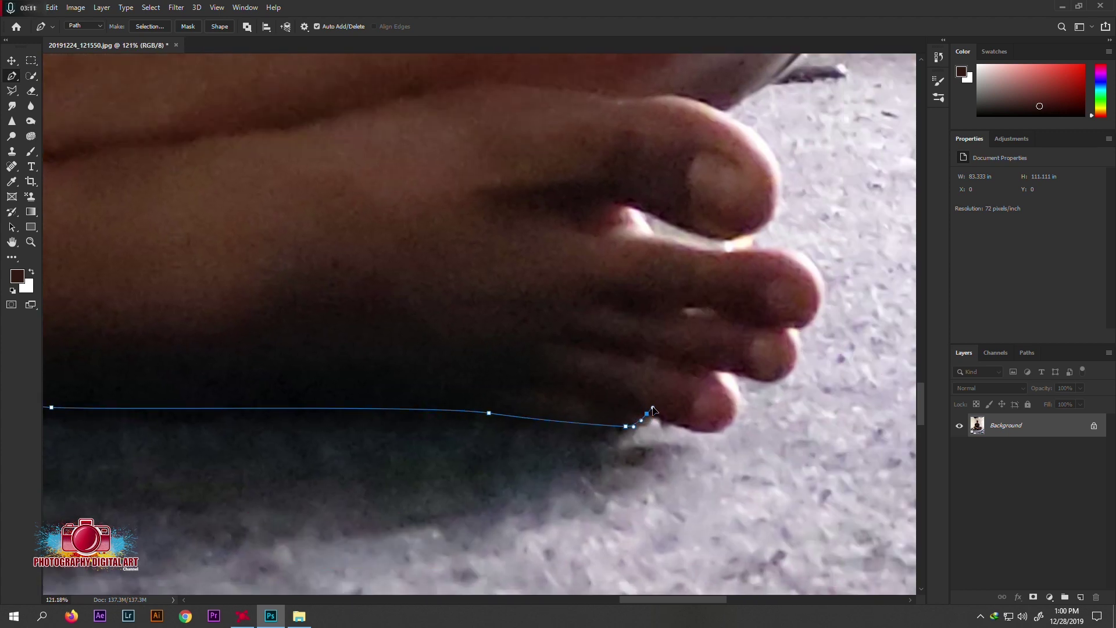
{"action": "left_click_drag", "start_coordinate": [706, 432], "coordinate": [717, 431]}
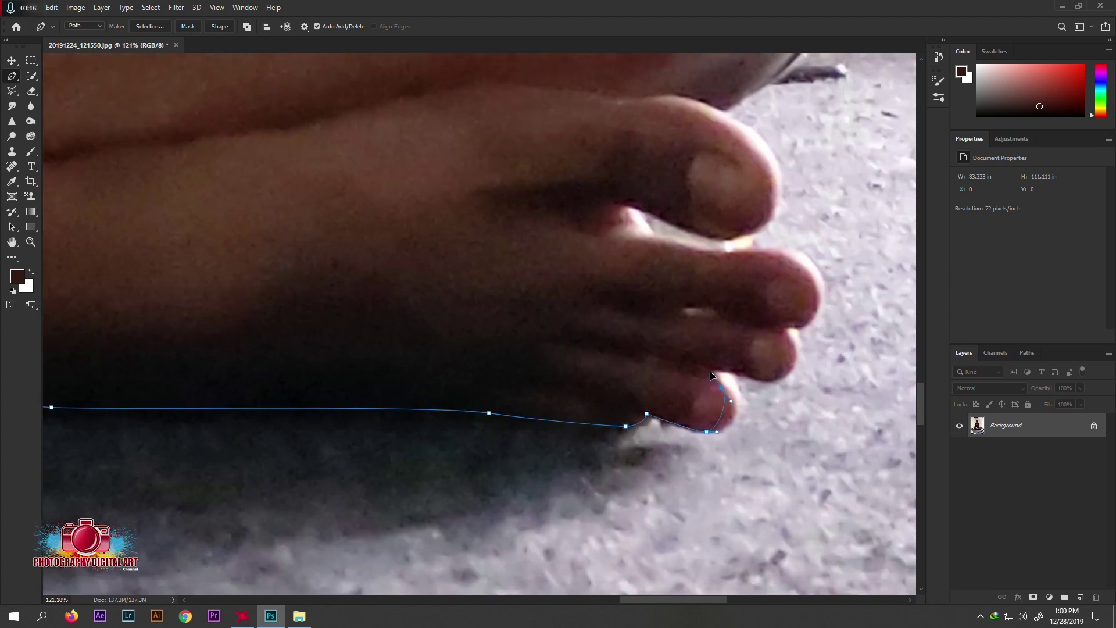
{"action": "mouse_move", "coordinate": [710, 375]}
{"action": "left_mouse_down"}
{"action": "mouse_move", "coordinate": [697, 366]}
{"action": "mouse_move", "coordinate": [753, 379]}
{"action": "mouse_move", "coordinate": [797, 346]}
{"action": "mouse_move", "coordinate": [697, 372]}
{"action": "mouse_move", "coordinate": [717, 322]}
{"action": "mouse_move", "coordinate": [628, 314]}
{"action": "left_mouse_up"}
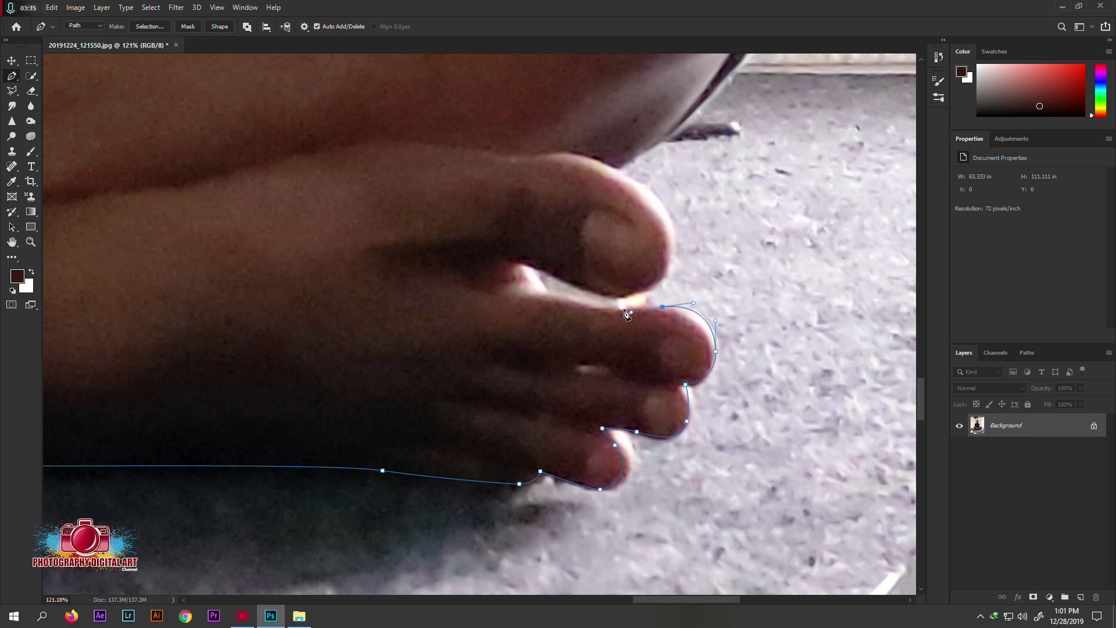
- Trace between and around the toes, up the big toe toward the knee's underside
{"action": "left_click", "coordinate": [595, 305]}
{"action": "left_click", "coordinate": [549, 296]}
{"action": "left_click", "coordinate": [531, 266]}
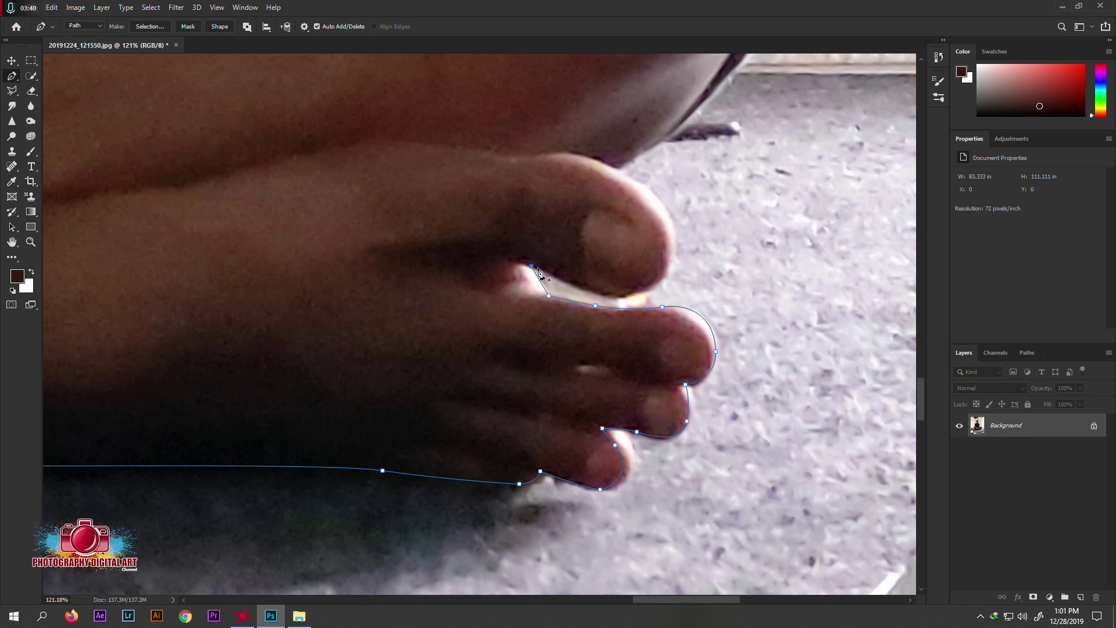
{"action": "left_click", "coordinate": [589, 288]}
{"action": "left_click_drag", "start_coordinate": [663, 274], "coordinate": [680, 251]}
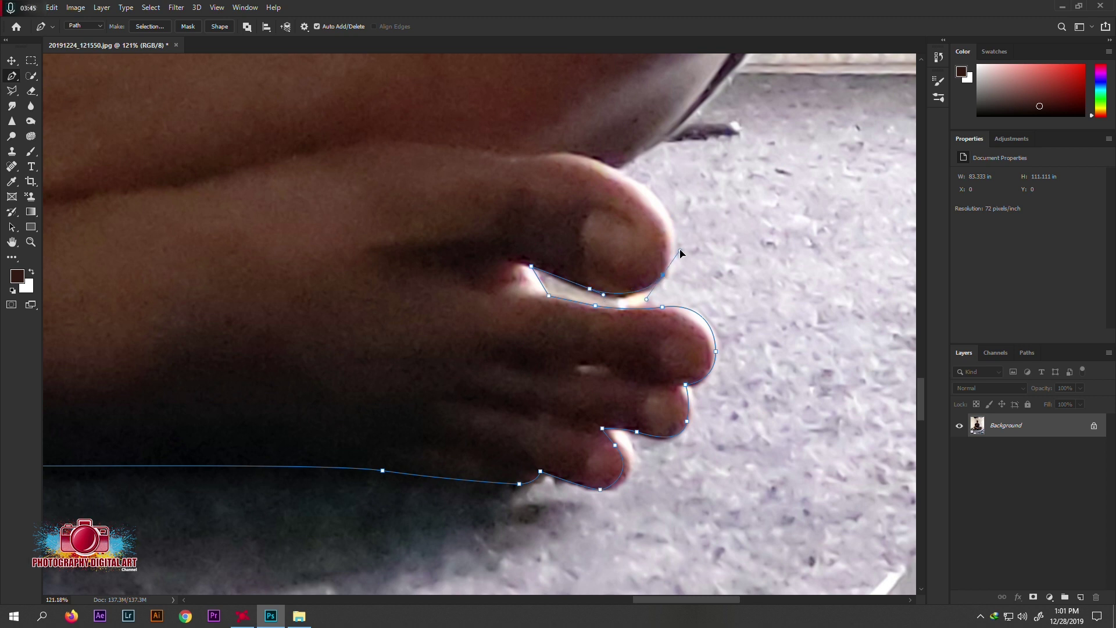
{"action": "left_click", "coordinate": [659, 202]}
{"action": "left_click_drag", "start_coordinate": [657, 200], "coordinate": [638, 185]}
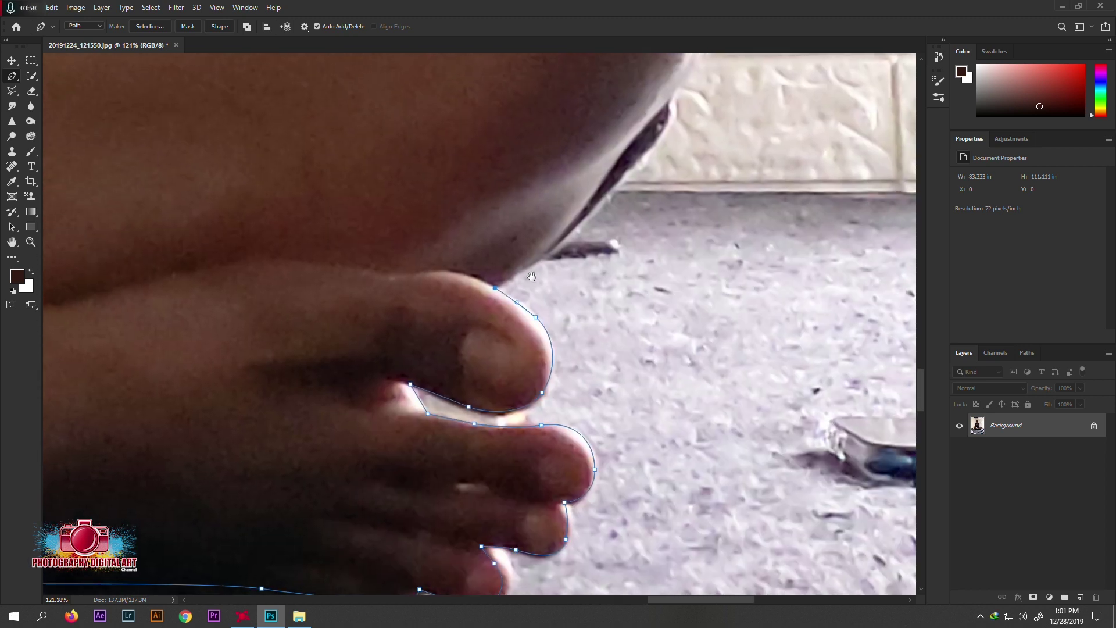
{"action": "left_click", "coordinate": [647, 154]}
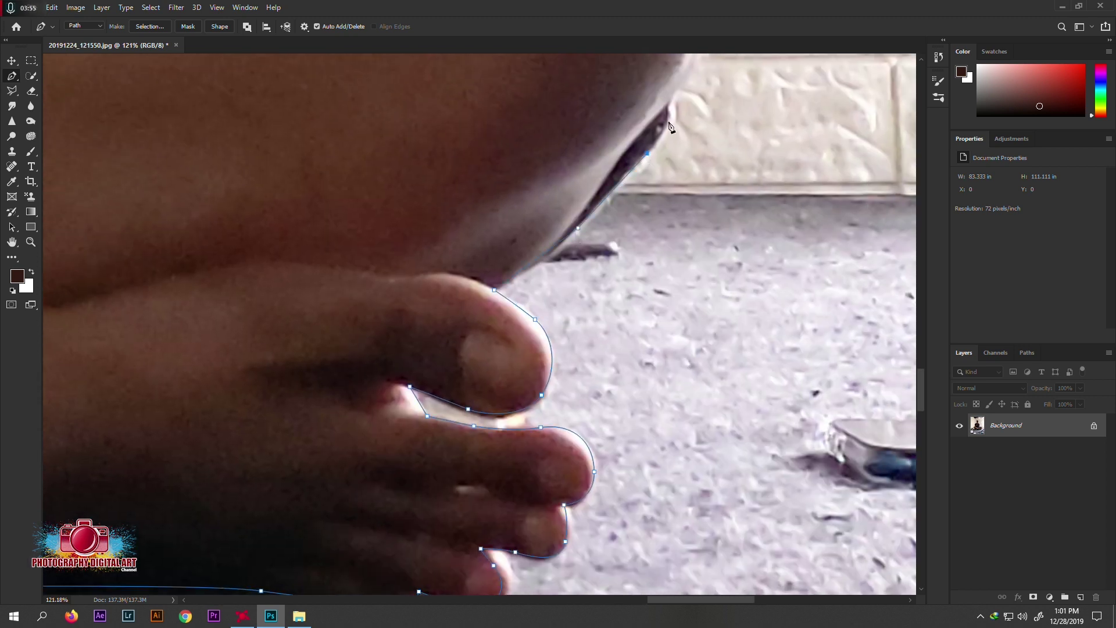
{"action": "left_click_drag", "start_coordinate": [674, 93], "coordinate": [678, 85]}
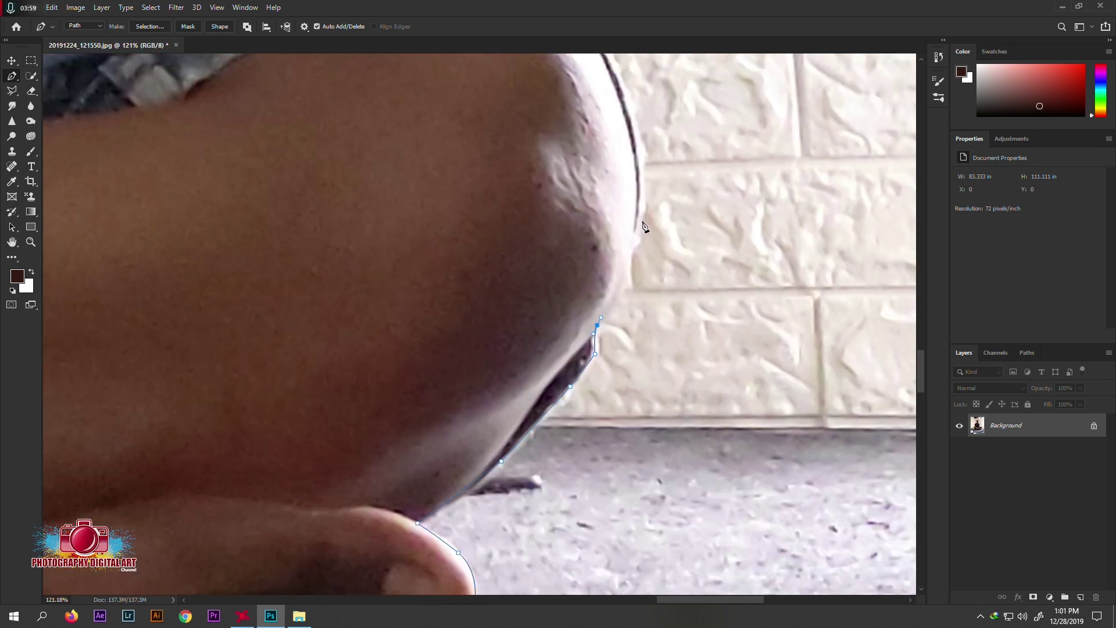
{"action": "mouse_move", "coordinate": [643, 210]}
{"action": "left_mouse_down"}
{"action": "mouse_move", "coordinate": [645, 188]}
{"action": "mouse_move", "coordinate": [648, 238]}
{"action": "left_mouse_up"}
- Curve the path over the knee and along the top edge of the jeans
{"action": "scroll", "coordinate": [647, 189], "scroll_direction": "up", "scroll_amount": 5}
{"action": "left_click_drag", "start_coordinate": [519, 134], "coordinate": [600, 219]}
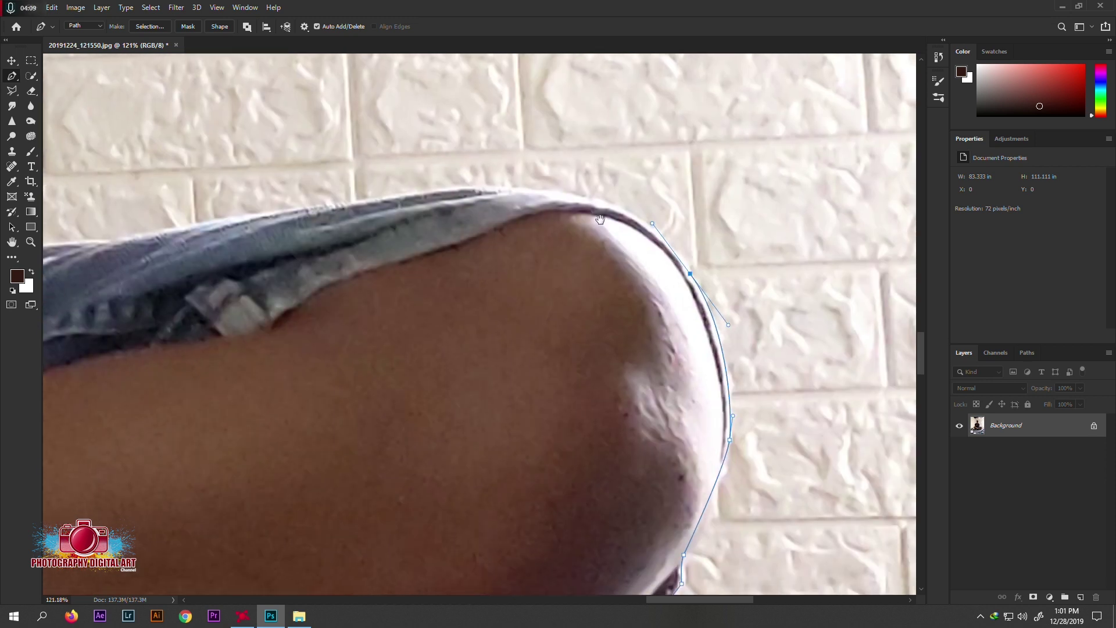
{"action": "left_click_drag", "start_coordinate": [527, 190], "coordinate": [418, 184]}
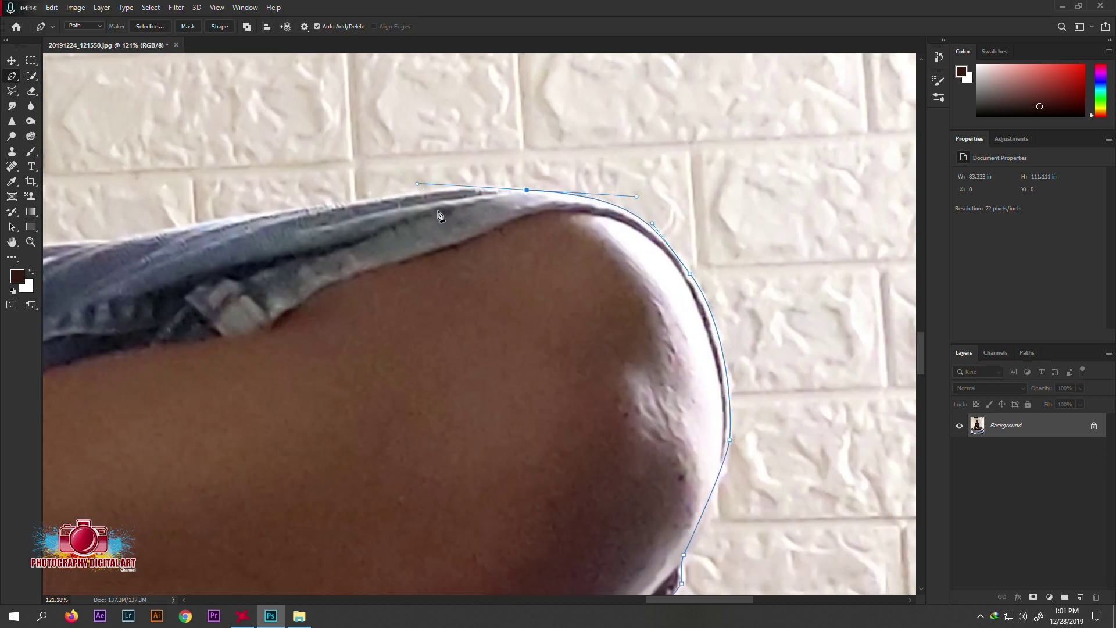
{"action": "left_click", "coordinate": [321, 209]}
{"action": "left_click_drag", "start_coordinate": [321, 213], "coordinate": [525, 214]}
{"action": "mouse_move", "coordinate": [366, 232]}
{"action": "left_mouse_down"}
{"action": "mouse_move", "coordinate": [352, 240]}
{"action": "mouse_move", "coordinate": [432, 248]}
{"action": "mouse_move", "coordinate": [381, 251]}
{"action": "left_mouse_up"}
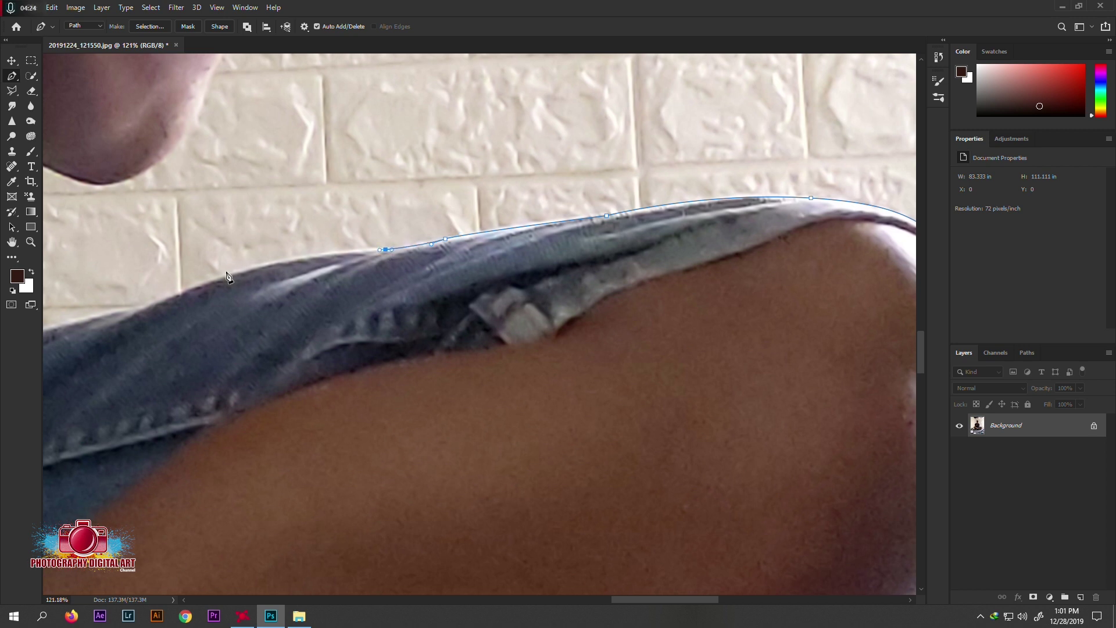
{"action": "mouse_move", "coordinate": [227, 276]}
{"action": "left_mouse_down"}
{"action": "mouse_move", "coordinate": [368, 287]}
{"action": "mouse_move", "coordinate": [231, 326]}
{"action": "left_mouse_up"}
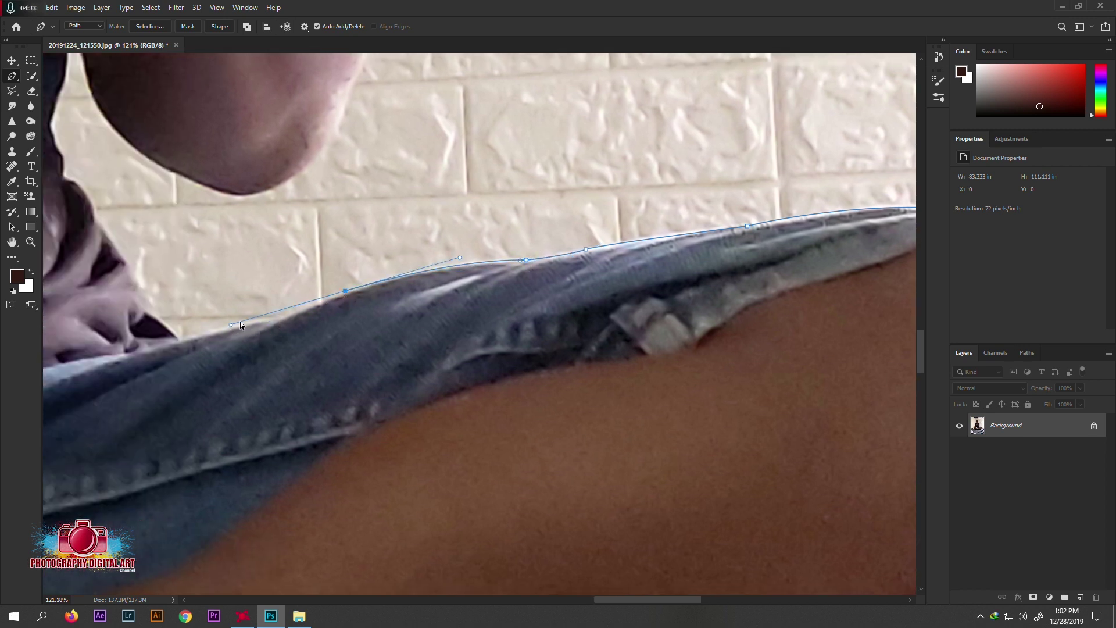
{"action": "left_click_drag", "start_coordinate": [281, 310], "coordinate": [456, 302]}
{"action": "left_click", "coordinate": [281, 322]}
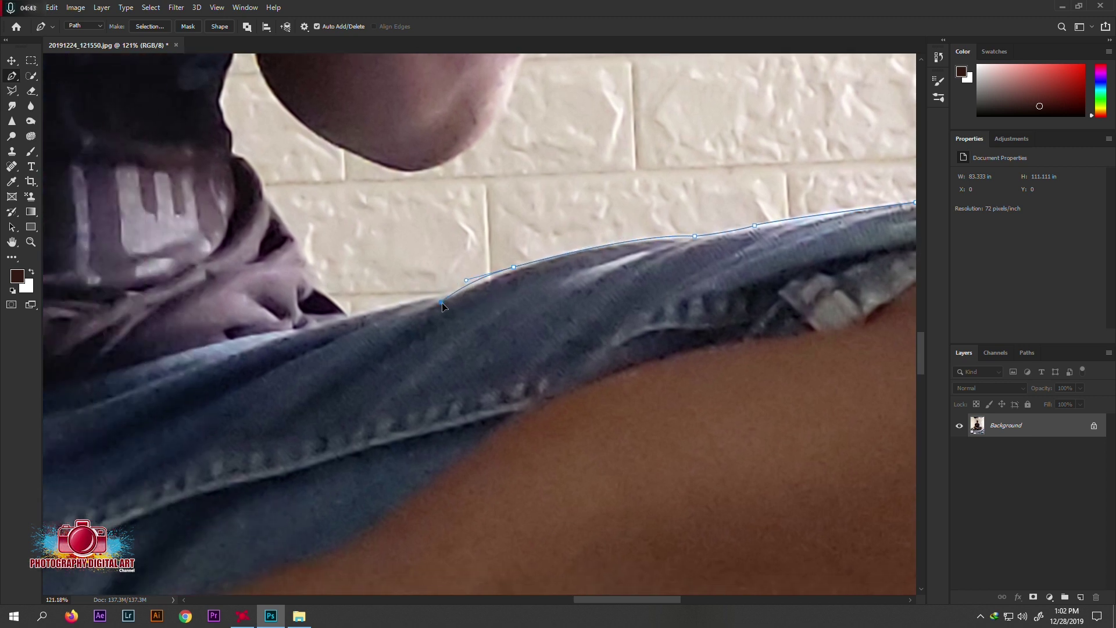
- Resume from the last anchor and trace from the jeans up the shirt edge
{"action": "left_click", "coordinate": [514, 270], "text": "ctrl"}
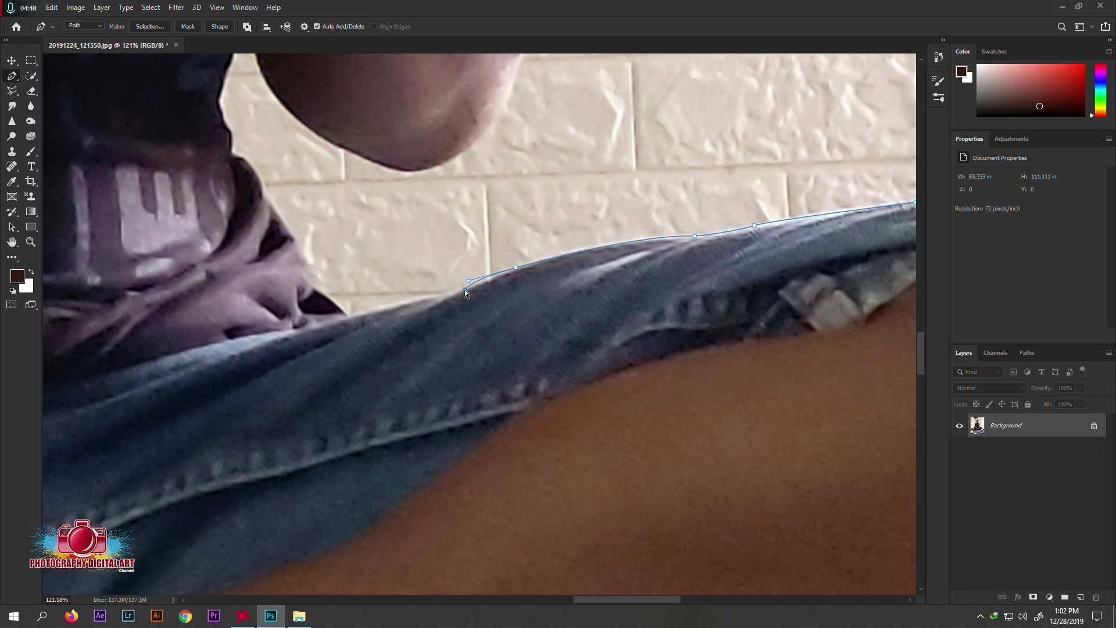
{"action": "left_click", "coordinate": [444, 297]}
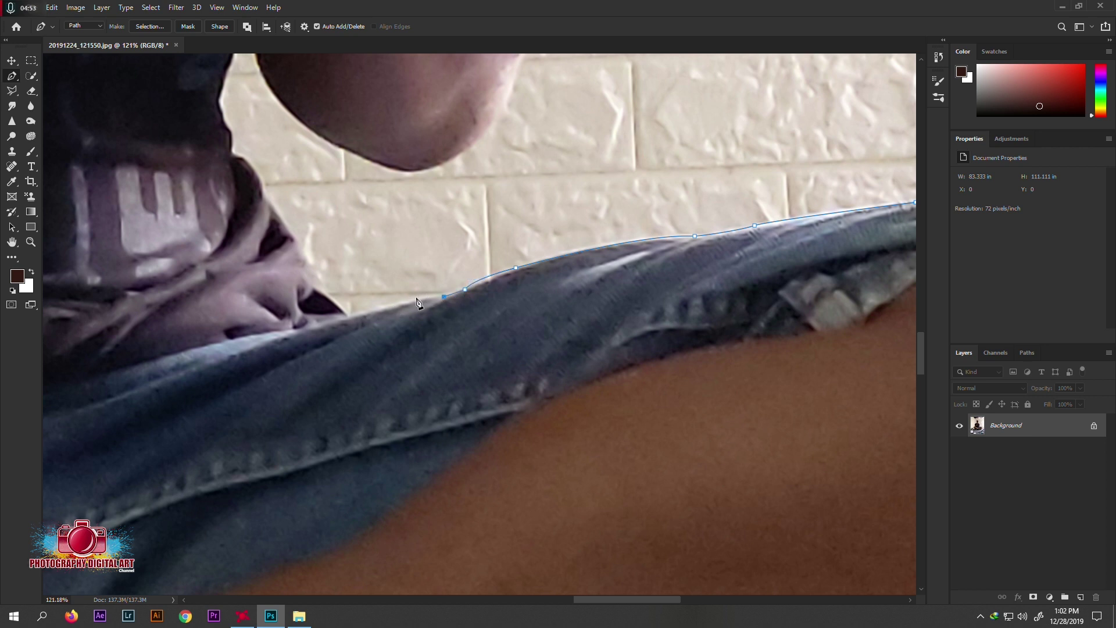
{"action": "left_click_drag", "start_coordinate": [418, 298], "coordinate": [399, 307]}
{"action": "left_click", "coordinate": [347, 315]}
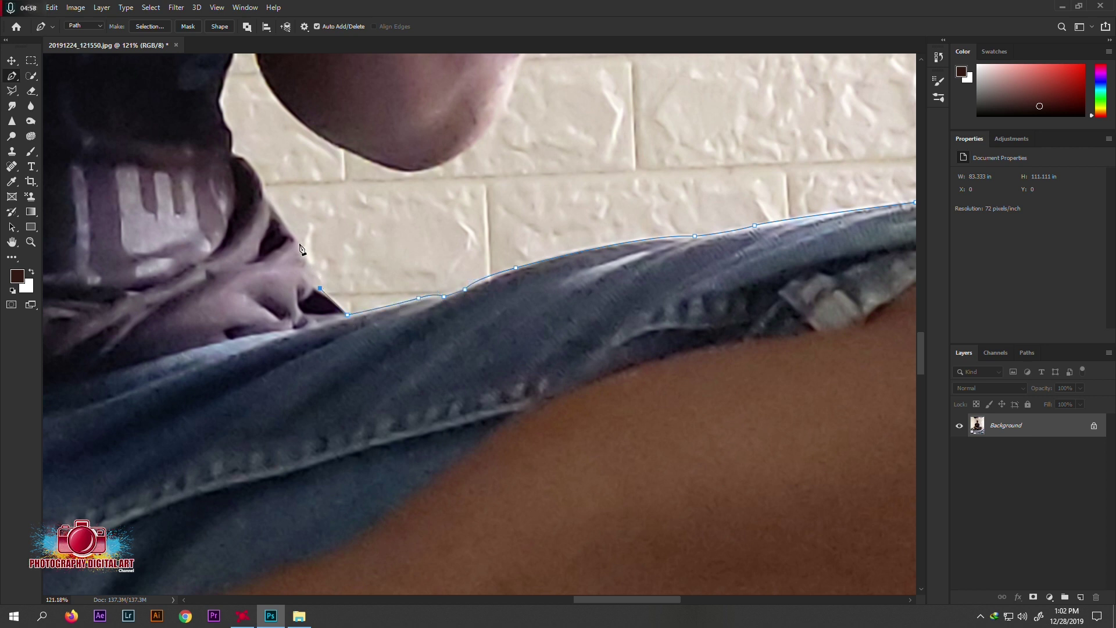
{"action": "left_click", "coordinate": [265, 191]}
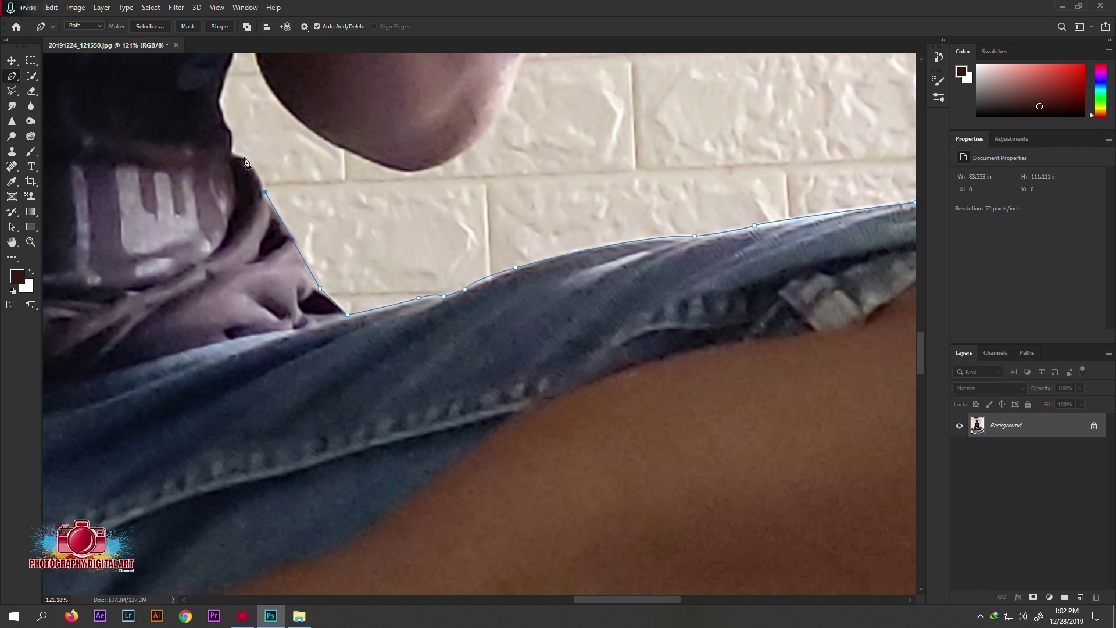
{"action": "left_click", "coordinate": [244, 157]}
{"action": "left_click_drag", "start_coordinate": [244, 139], "coordinate": [297, 252]}
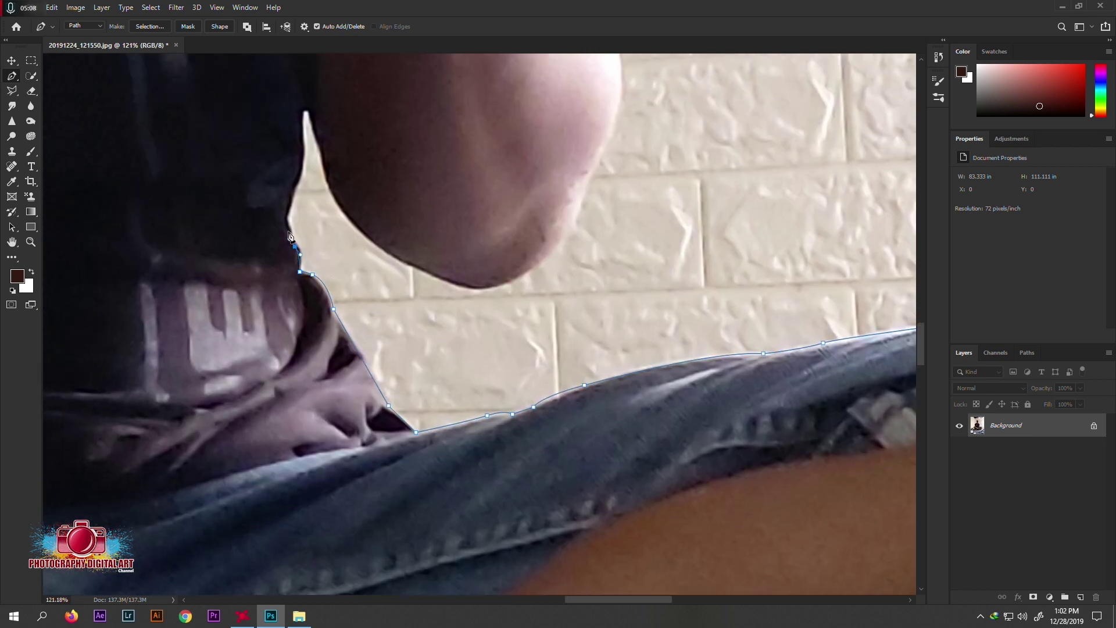
- Trace the path up the collar, under the chin and around its front
{"action": "left_click", "coordinate": [285, 215]}
{"action": "left_click", "coordinate": [299, 173]}
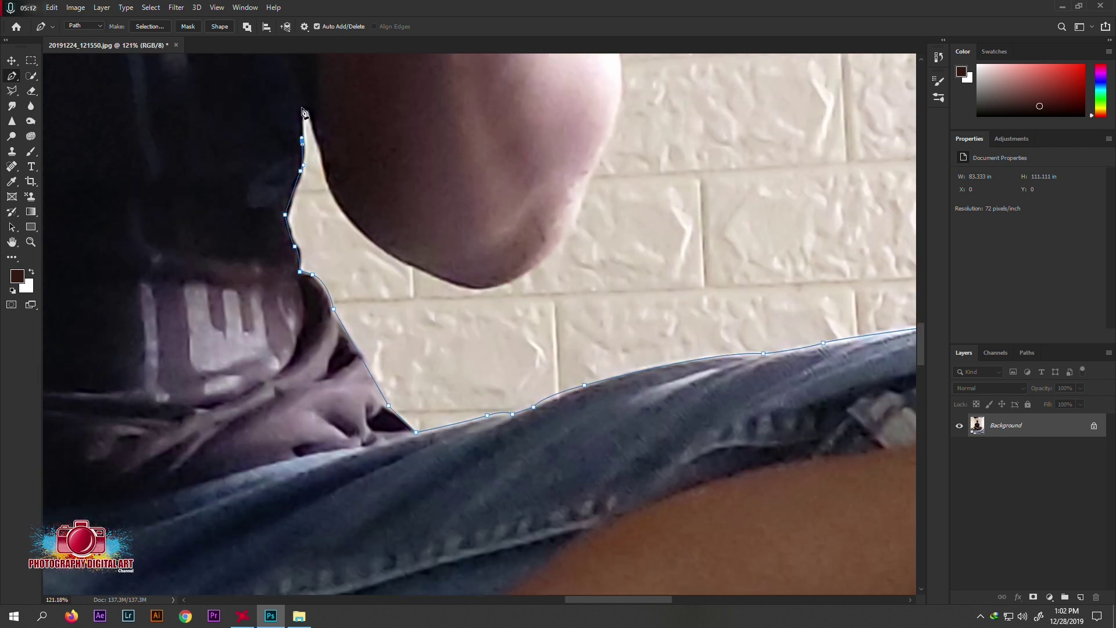
{"action": "left_click", "coordinate": [301, 108]}
{"action": "left_click", "coordinate": [309, 99]}
{"action": "left_click", "coordinate": [321, 150]}
{"action": "left_click_drag", "start_coordinate": [376, 242], "coordinate": [413, 260]}
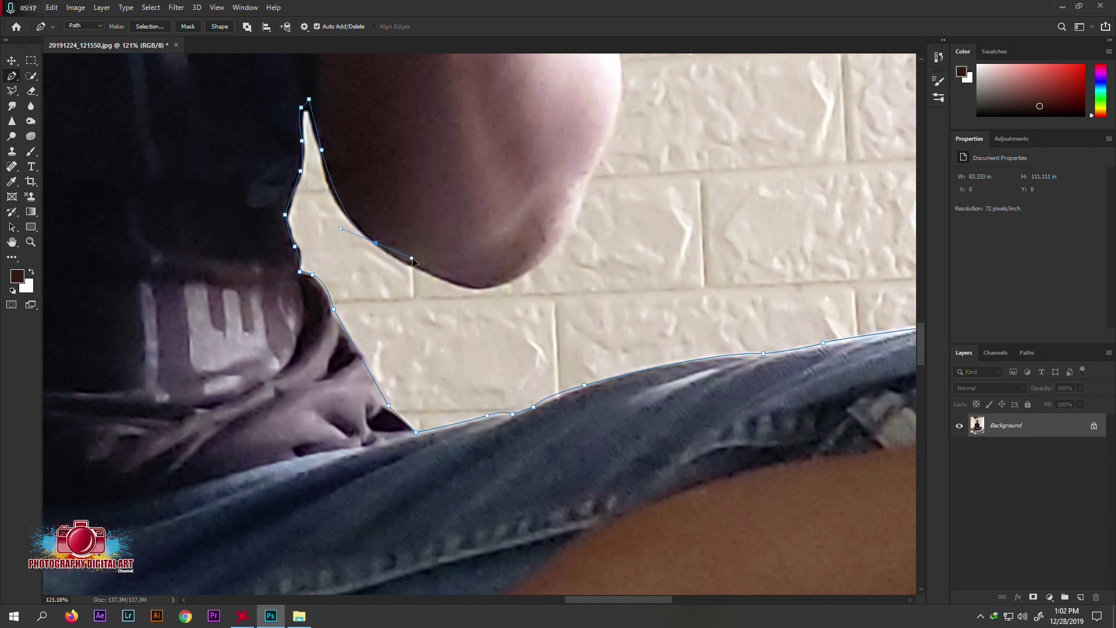
{"action": "left_click_drag", "start_coordinate": [482, 285], "coordinate": [495, 286]}
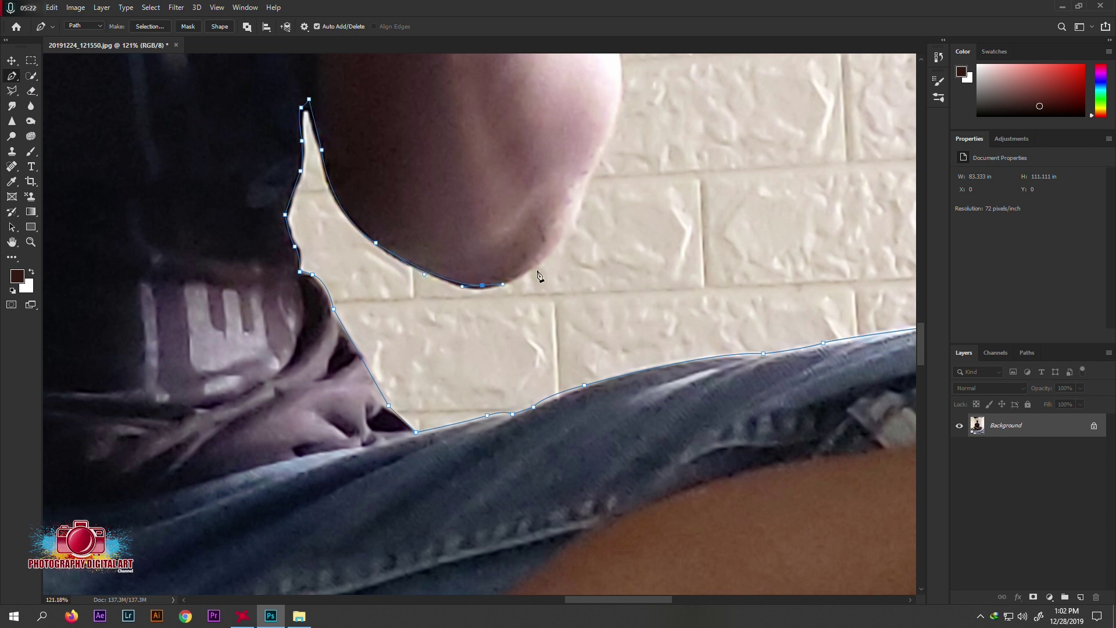
{"action": "left_click_drag", "start_coordinate": [563, 234], "coordinate": [581, 205]}
{"action": "left_click_drag", "start_coordinate": [597, 157], "coordinate": [611, 135]}
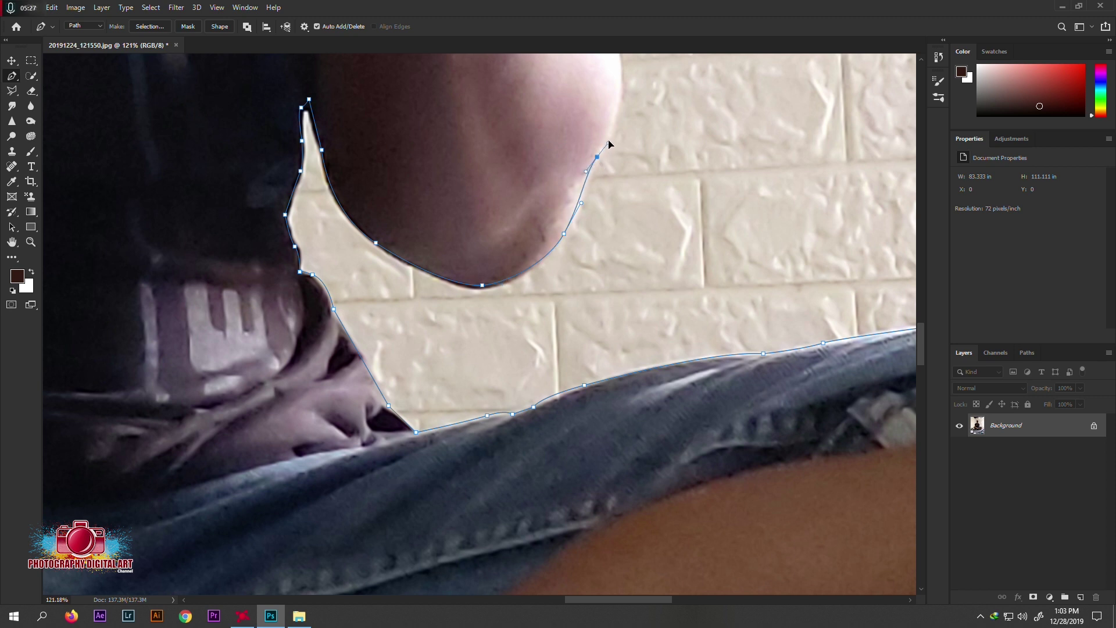
- Add curved points along the shirt, shoulder and down the sleeve
{"action": "scroll", "coordinate": [607, 142], "scroll_direction": "up", "scroll_amount": 5}
{"action": "mouse_move", "coordinate": [575, 263]}
{"action": "left_mouse_down"}
{"action": "mouse_move", "coordinate": [576, 244]}
{"action": "mouse_move", "coordinate": [534, 242]}
{"action": "mouse_move", "coordinate": [541, 347]}
{"action": "left_mouse_up"}
{"action": "scroll", "coordinate": [573, 238], "scroll_direction": "up", "scroll_amount": 3}
{"action": "mouse_move", "coordinate": [529, 275]}
{"action": "left_mouse_down"}
{"action": "mouse_move", "coordinate": [519, 232]}
{"action": "mouse_move", "coordinate": [532, 325]}
{"action": "left_mouse_up"}
{"action": "mouse_move", "coordinate": [516, 217]}
{"action": "left_mouse_down"}
{"action": "mouse_move", "coordinate": [510, 189]}
{"action": "mouse_move", "coordinate": [558, 364]}
{"action": "left_mouse_up"}
{"action": "mouse_move", "coordinate": [495, 209]}
{"action": "left_mouse_down"}
{"action": "mouse_move", "coordinate": [479, 184]}
{"action": "mouse_move", "coordinate": [522, 356]}
{"action": "left_mouse_up"}
{"action": "left_click_drag", "start_coordinate": [495, 264], "coordinate": [476, 240]}
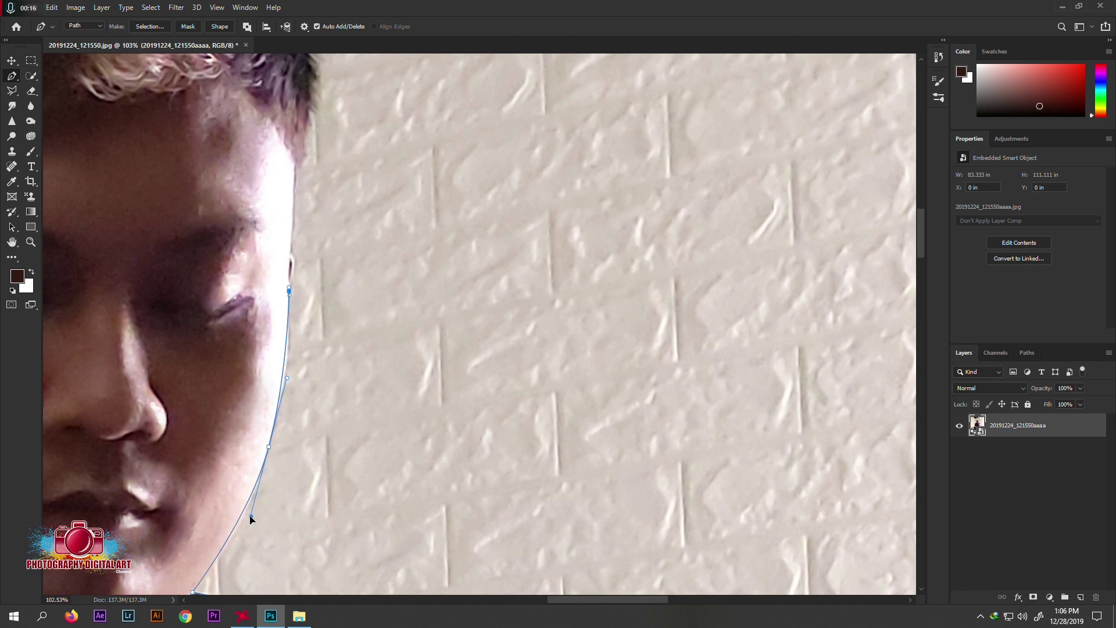
- Trace the Pen path along the cheek, temple, hairline and side of the hair
{"action": "scroll", "coordinate": [320, 399], "scroll_direction": "up", "scroll_amount": 5}
{"action": "left_click_drag", "start_coordinate": [265, 302], "coordinate": [261, 293]}
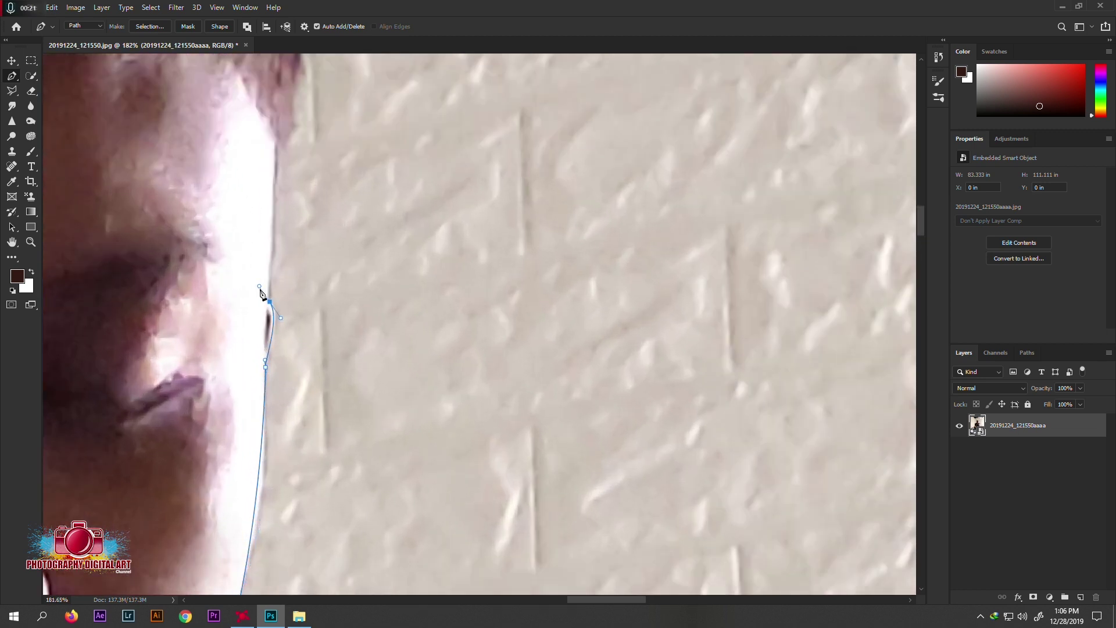
{"action": "scroll", "coordinate": [271, 308], "scroll_direction": "down", "scroll_amount": 3}
{"action": "left_click", "coordinate": [270, 272]}
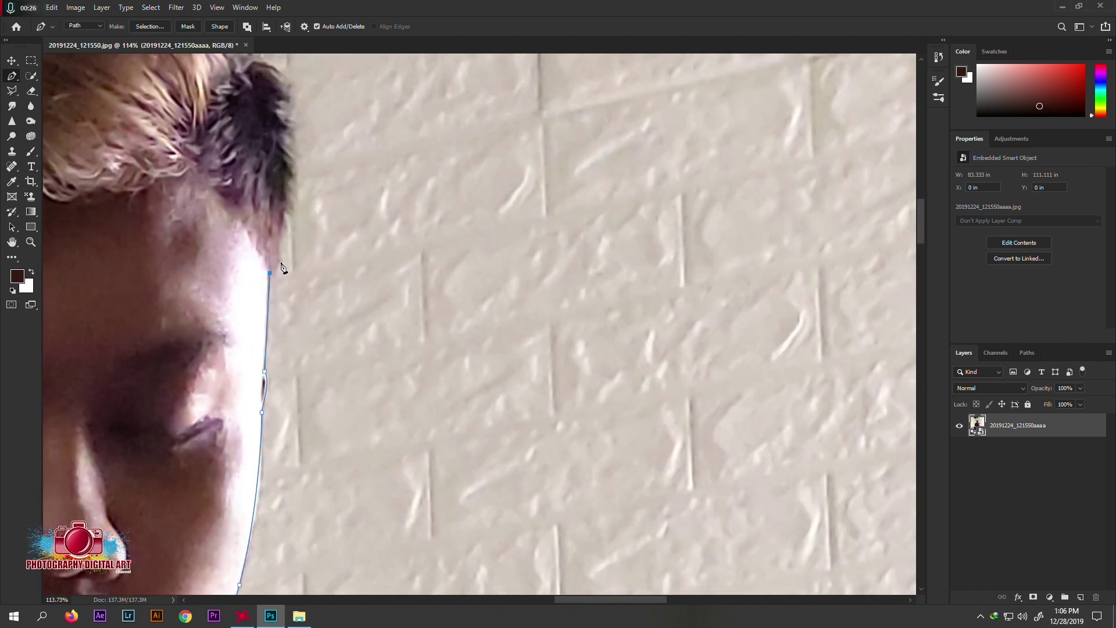
{"action": "left_click", "coordinate": [283, 206]}
{"action": "left_click", "coordinate": [282, 151]}
{"action": "scroll", "coordinate": [288, 174], "scroll_direction": "up", "scroll_amount": 5}
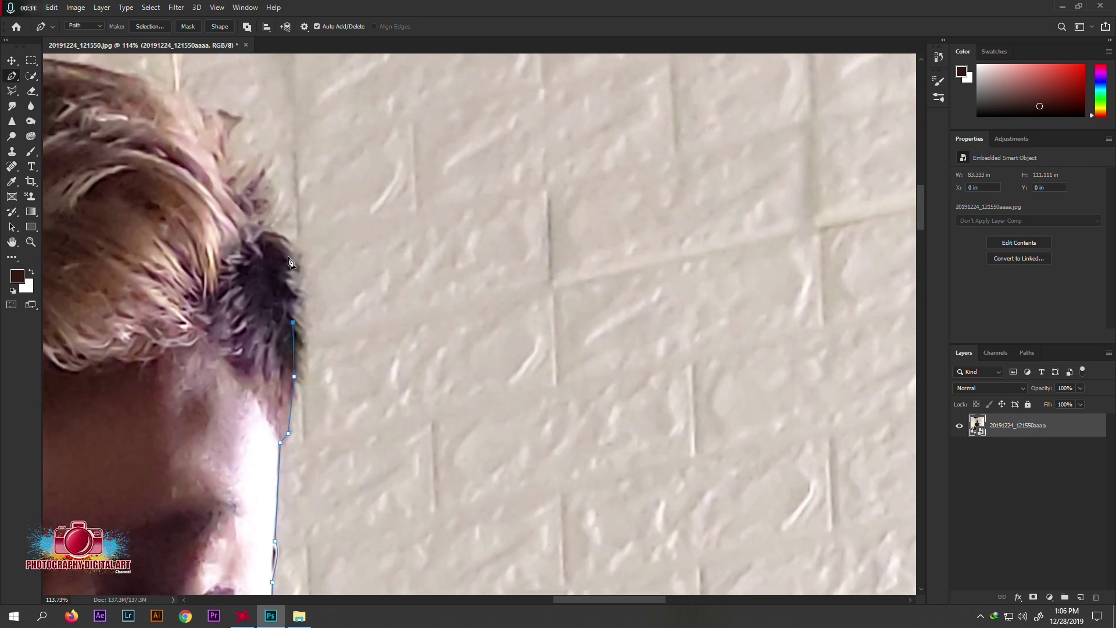
{"action": "left_click", "coordinate": [287, 272]}
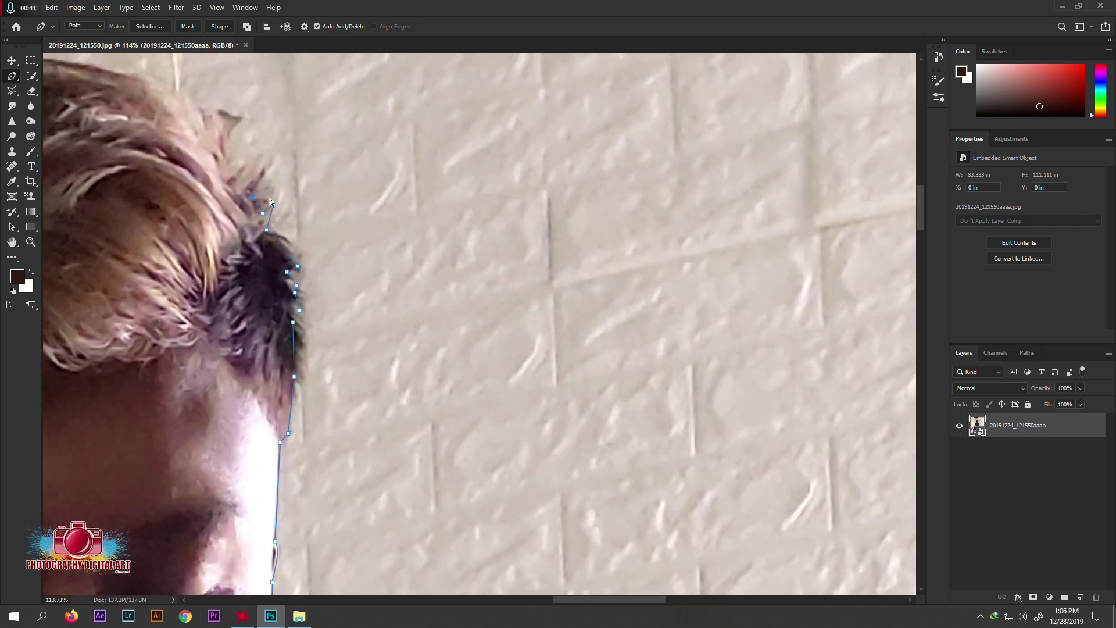
{"action": "left_click", "coordinate": [250, 178]}
{"action": "left_click", "coordinate": [270, 165]}
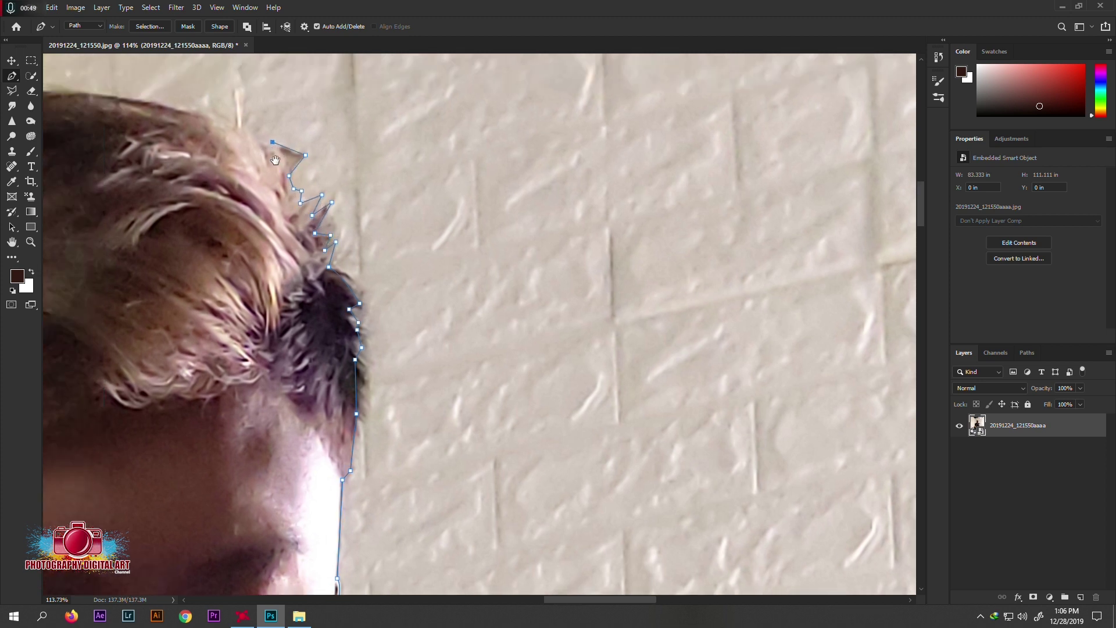
- Continue the Pen path around the spiky hair tips and across the top of the head
{"action": "left_click_drag", "start_coordinate": [214, 113], "coordinate": [332, 177]}
{"action": "left_click", "coordinate": [329, 176]}
{"action": "left_click", "coordinate": [318, 176]}
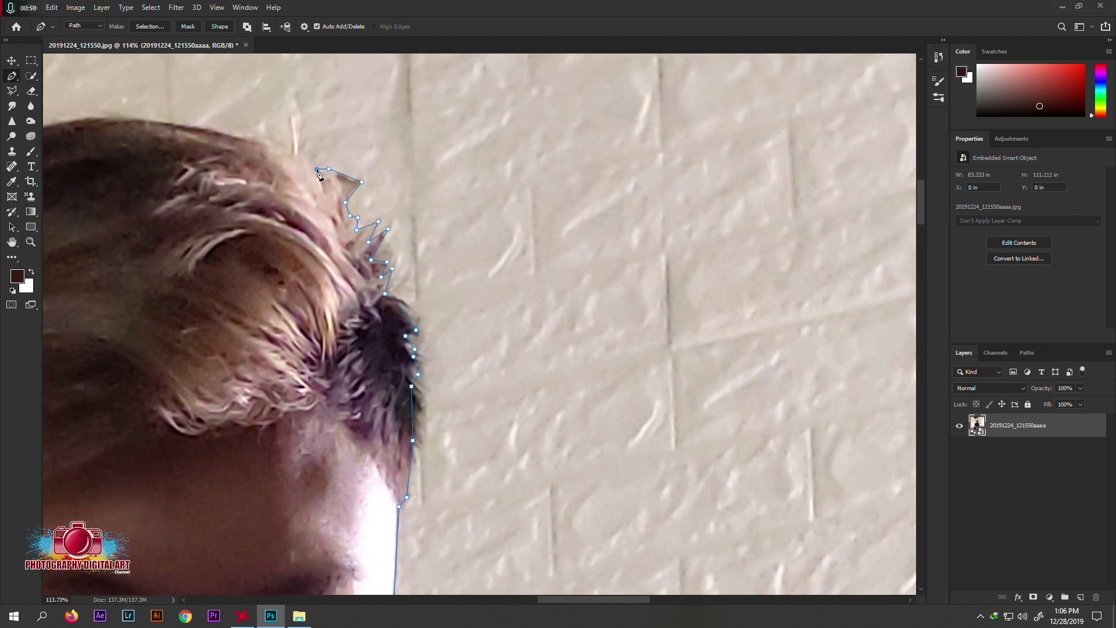
{"action": "left_click", "coordinate": [292, 159]}
{"action": "mouse_move", "coordinate": [148, 133]}
{"action": "left_mouse_down"}
{"action": "mouse_move", "coordinate": [289, 159]}
{"action": "mouse_move", "coordinate": [256, 154]}
{"action": "left_mouse_up"}
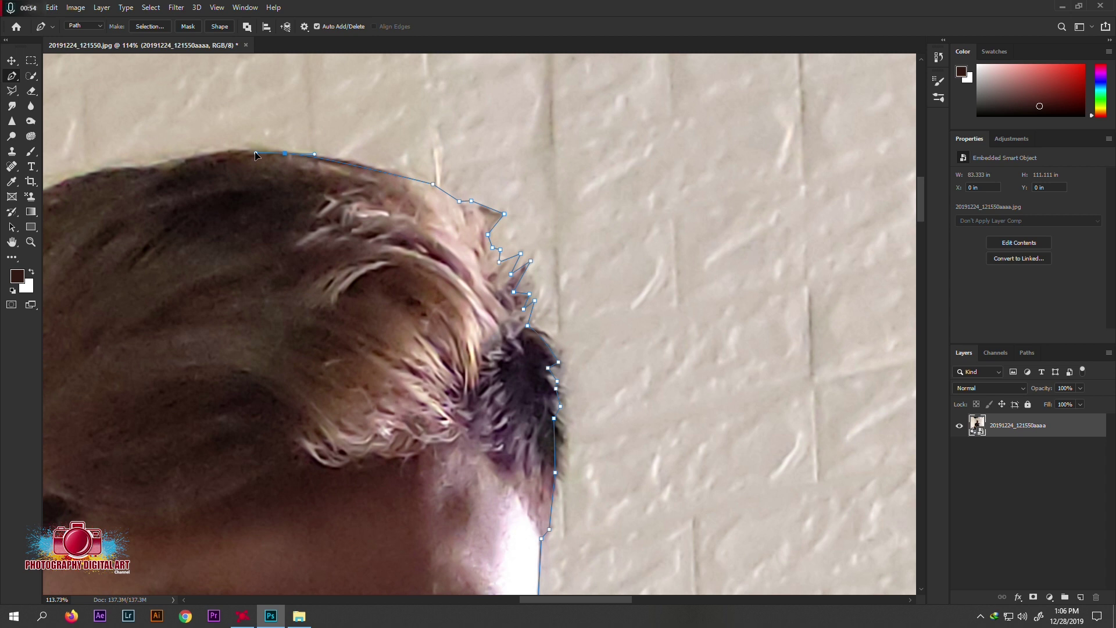
{"action": "left_click", "coordinate": [178, 161]}
{"action": "left_click_drag", "start_coordinate": [200, 182], "coordinate": [399, 187]}
{"action": "left_click", "coordinate": [350, 172]}
{"action": "left_click", "coordinate": [298, 175]}
{"action": "left_click", "coordinate": [266, 188]}
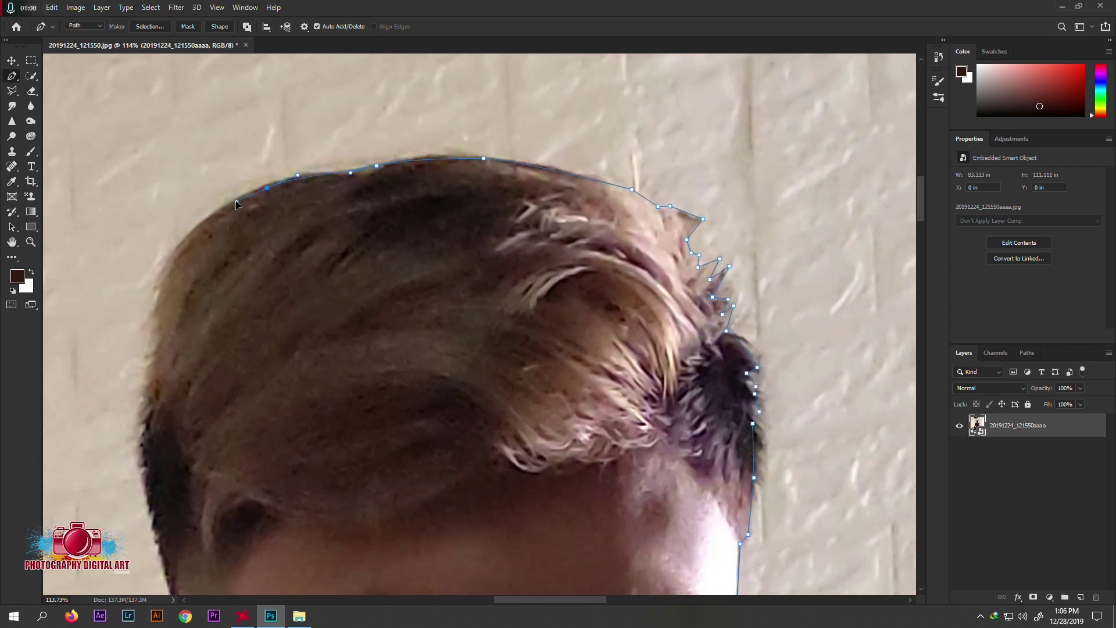
- Extend the path down the left side of the head toward the ear, undoing one misplaced point
{"action": "left_click", "coordinate": [155, 386]}
{"action": "left_click", "coordinate": [147, 430]}
{"action": "left_click_drag", "start_coordinate": [145, 448], "coordinate": [129, 311]}
{"action": "left_click", "coordinate": [131, 383]}
{"action": "left_click", "coordinate": [145, 415]}
{"action": "left_click", "coordinate": [161, 448]}
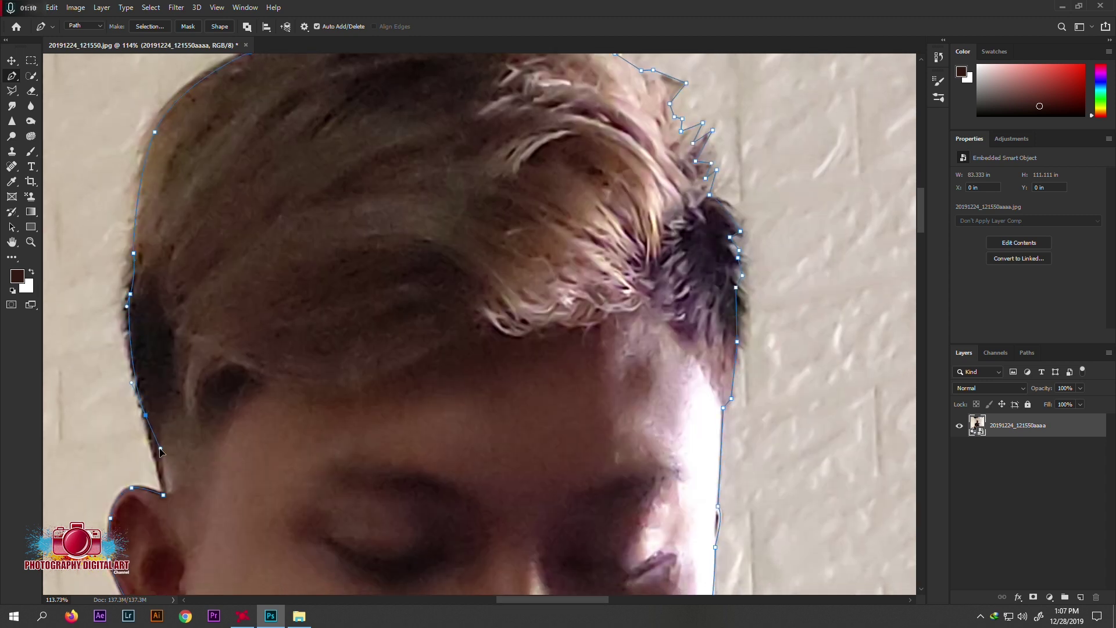
{"action": "key", "text": "ctrl+z"}
{"action": "key", "text": "ctrl+z"}
{"action": "scroll", "coordinate": [210, 381], "scroll_direction": "down", "scroll_amount": 3}
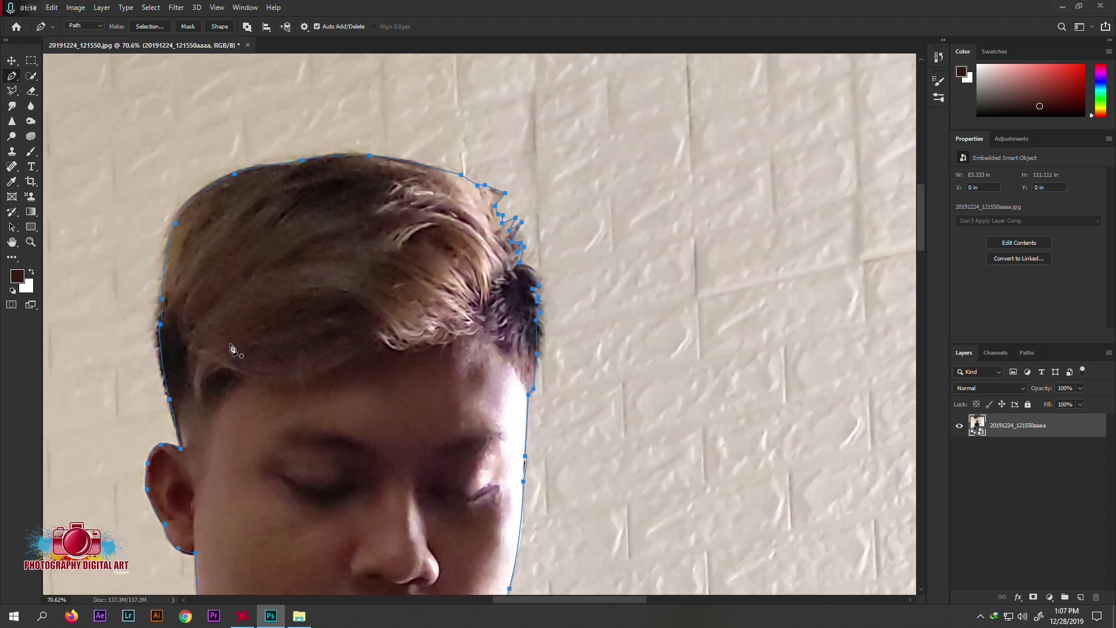
- Turn the path into a selection, copy the man to Layer 1, and delete the original photo layer
{"action": "right_click", "coordinate": [238, 310]}
{"action": "left_click", "coordinate": [298, 358]}
{"action": "key", "text": "Return"}
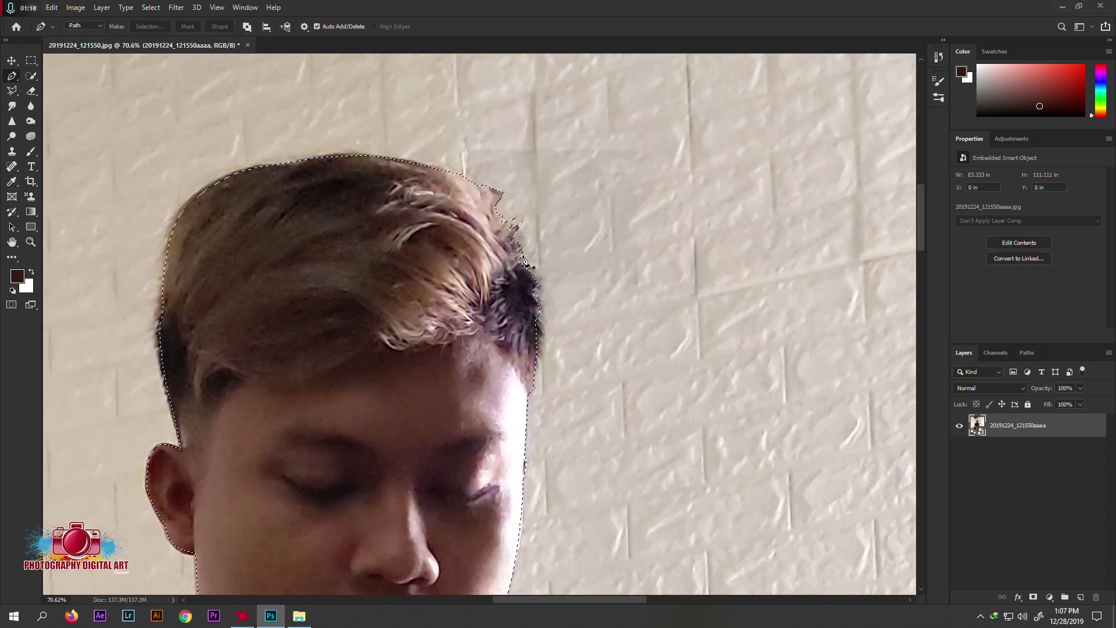
{"action": "key", "text": "ctrl+0"}
{"action": "key", "text": "ctrl+j"}
{"action": "left_click", "coordinate": [1035, 448]}
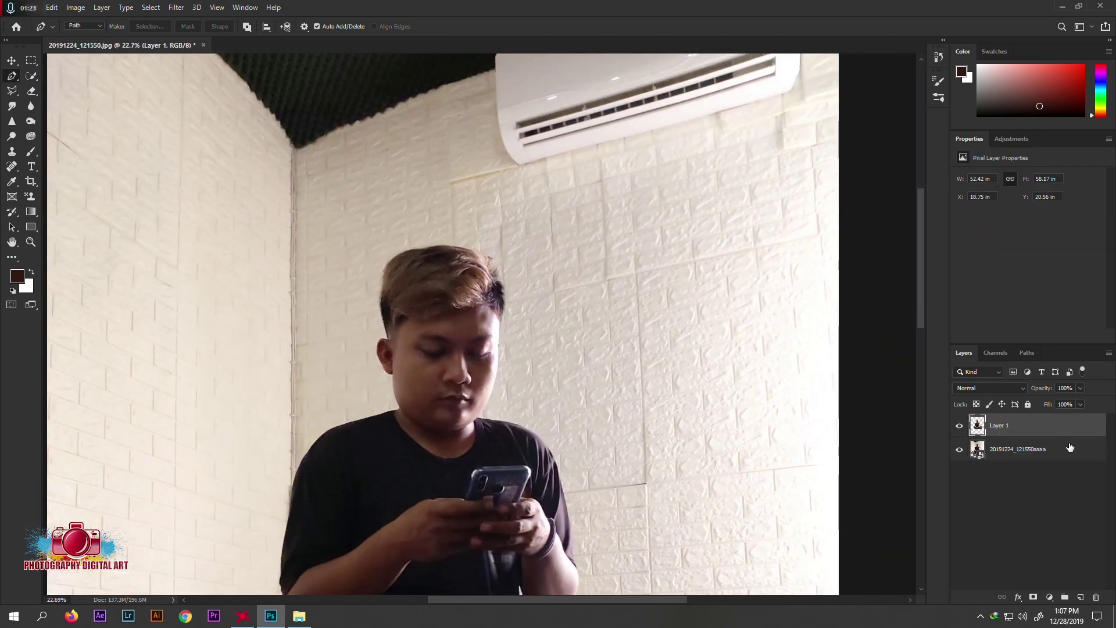
{"action": "key", "text": "Delete"}
- Drag 20191224_122729.jpg from the source photo folder into the document
{"action": "left_click", "coordinate": [13, 62]}
{"action": "left_click", "coordinate": [300, 615]}
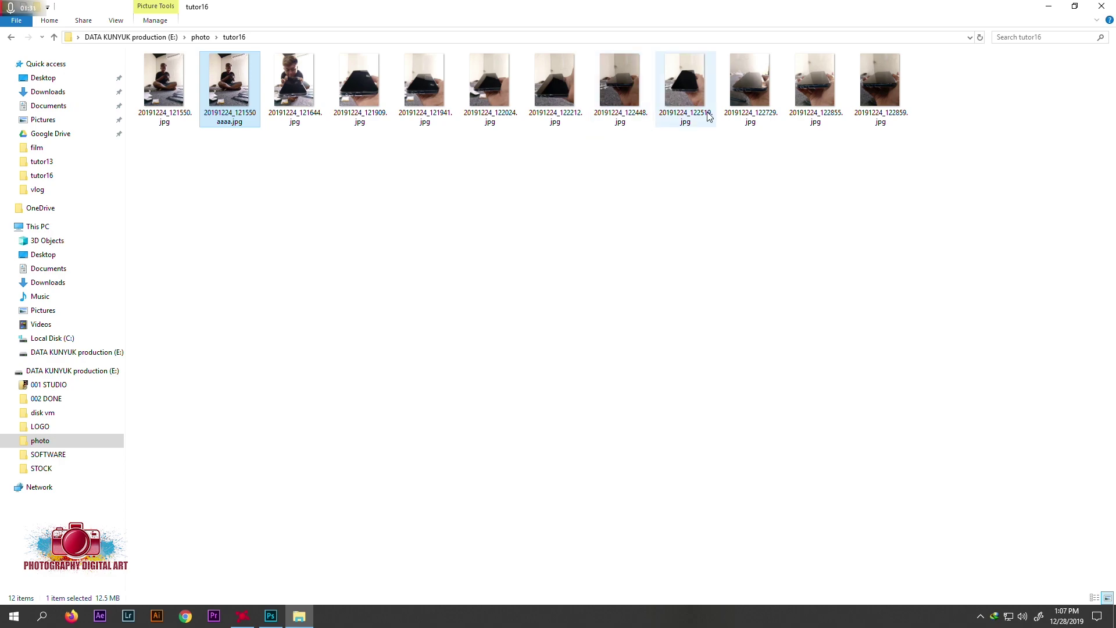
{"action": "mouse_move", "coordinate": [750, 82]}
{"action": "left_mouse_down"}
{"action": "mouse_move", "coordinate": [289, 561]}
{"action": "mouse_move", "coordinate": [275, 624]}
{"action": "mouse_move", "coordinate": [387, 393]}
{"action": "left_mouse_up"}
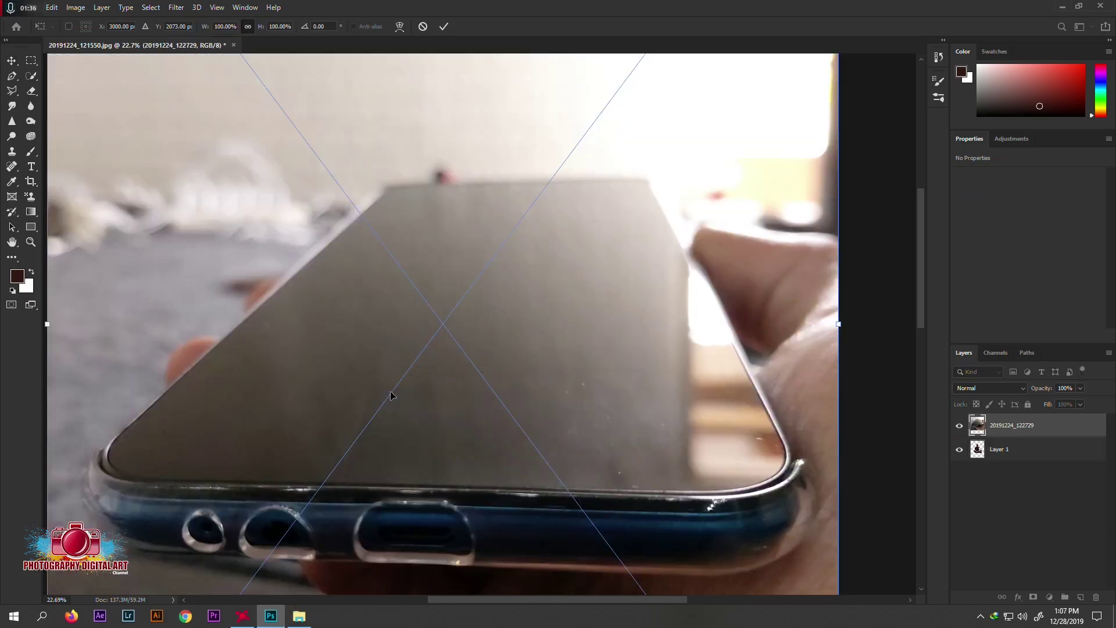
- Commit the phone photo, put Layer 1 above it, and move the man onto the phone
{"action": "key", "text": "Return"}
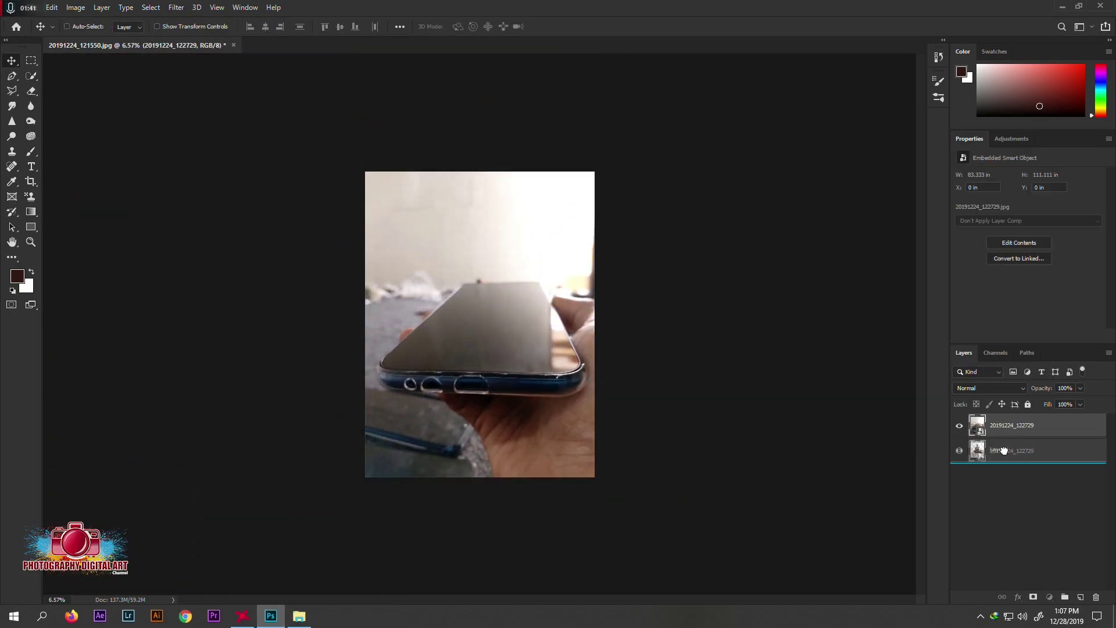
{"action": "left_click_drag", "start_coordinate": [1000, 449], "coordinate": [1000, 422]}
{"action": "key", "text": "ctrl+0"}
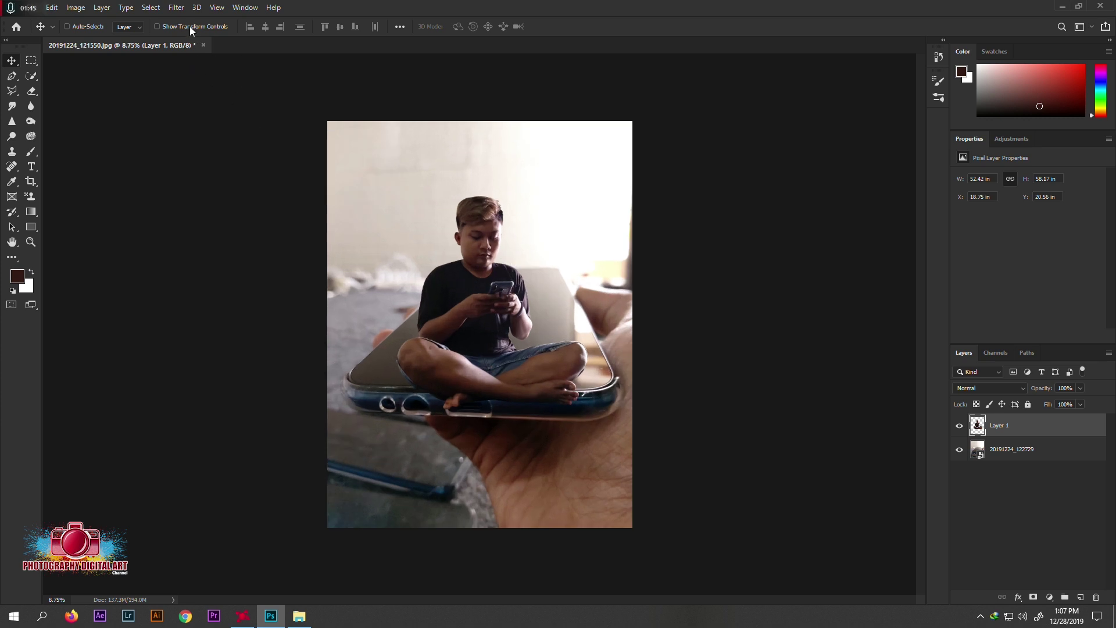
{"action": "left_click", "coordinate": [190, 27]}
{"action": "left_click_drag", "start_coordinate": [498, 279], "coordinate": [509, 245]}
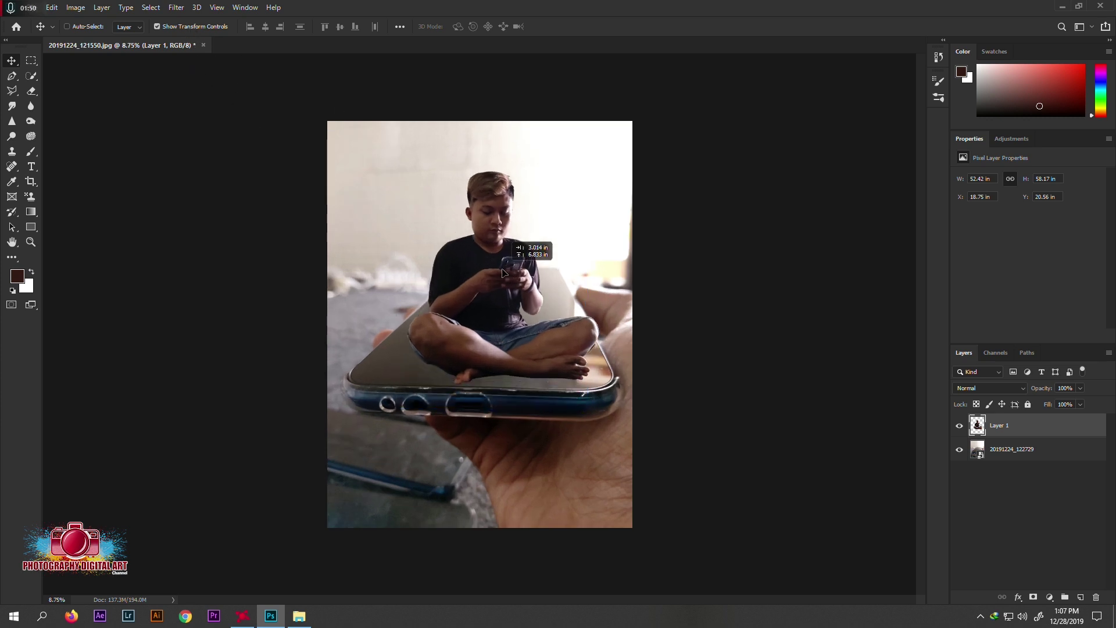
- Scale and slightly rotate the man so he sits cross-legged on the phone screen
{"action": "key", "text": "ctrl+t"}
{"action": "left_click_drag", "start_coordinate": [498, 162], "coordinate": [498, 191]}
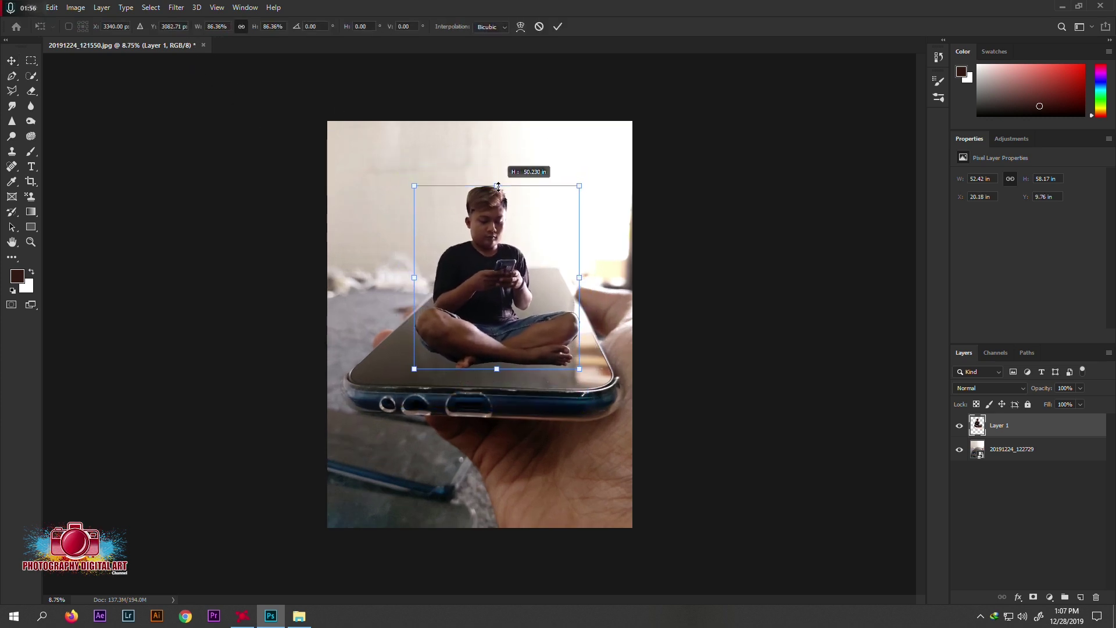
{"action": "left_click_drag", "start_coordinate": [465, 260], "coordinate": [493, 272]}
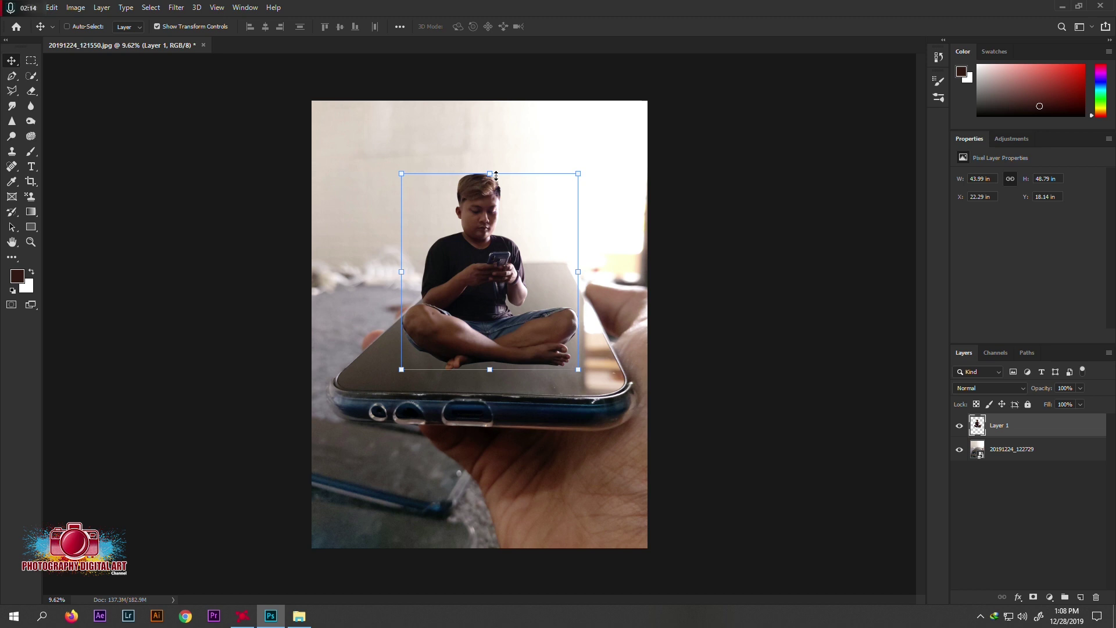
{"action": "right_click", "coordinate": [543, 184]}
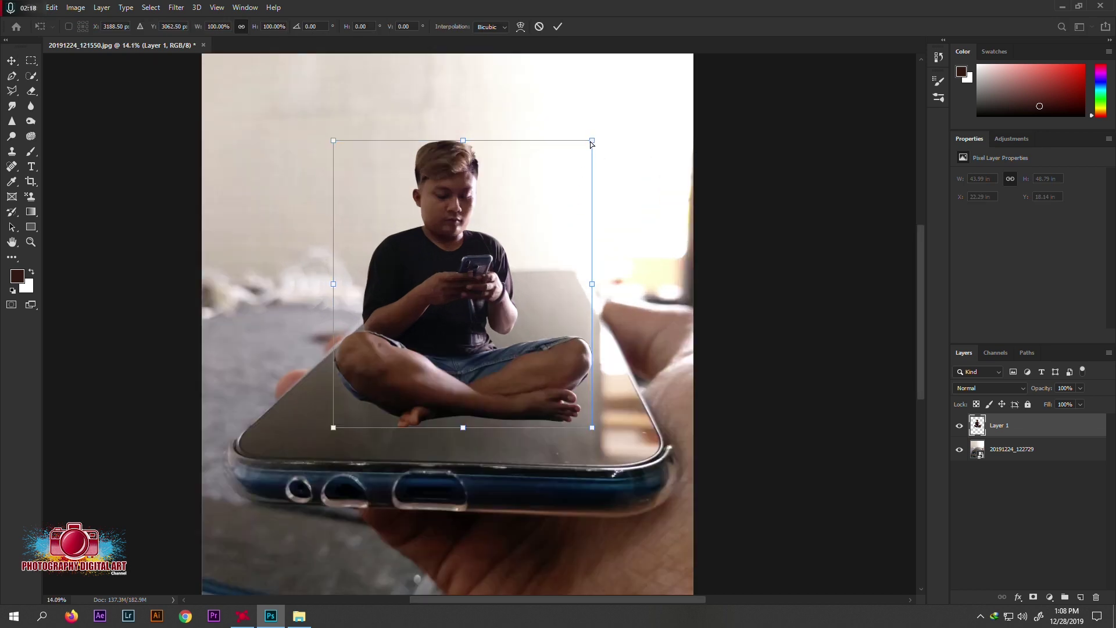
{"action": "left_click_drag", "start_coordinate": [592, 143], "coordinate": [591, 140]}
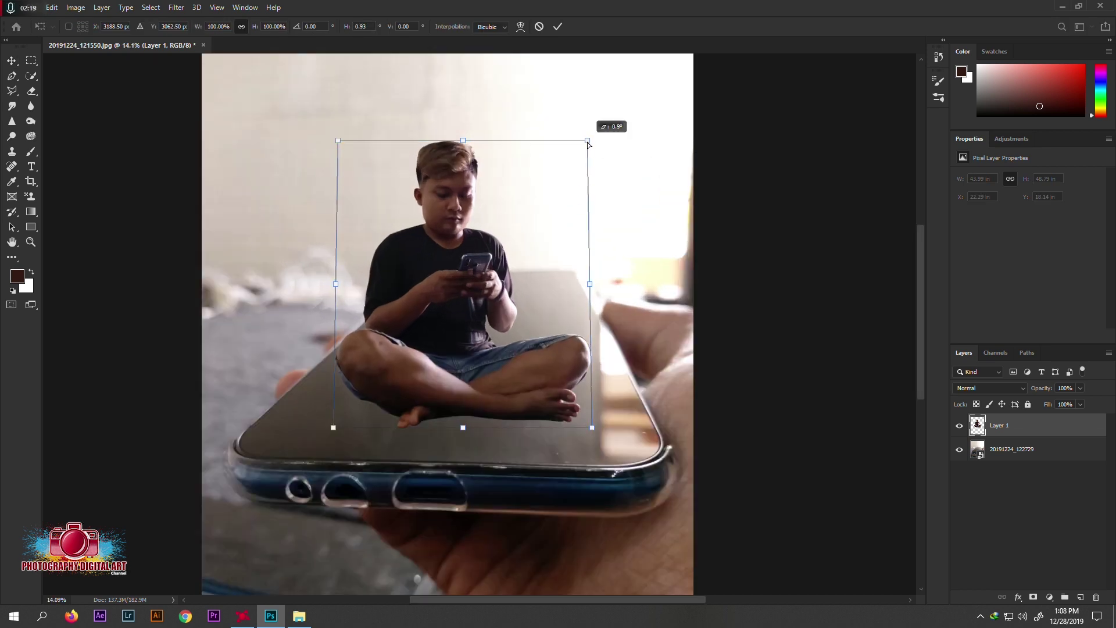
{"action": "key", "text": "Return"}
{"action": "left_click", "coordinate": [172, 30]}
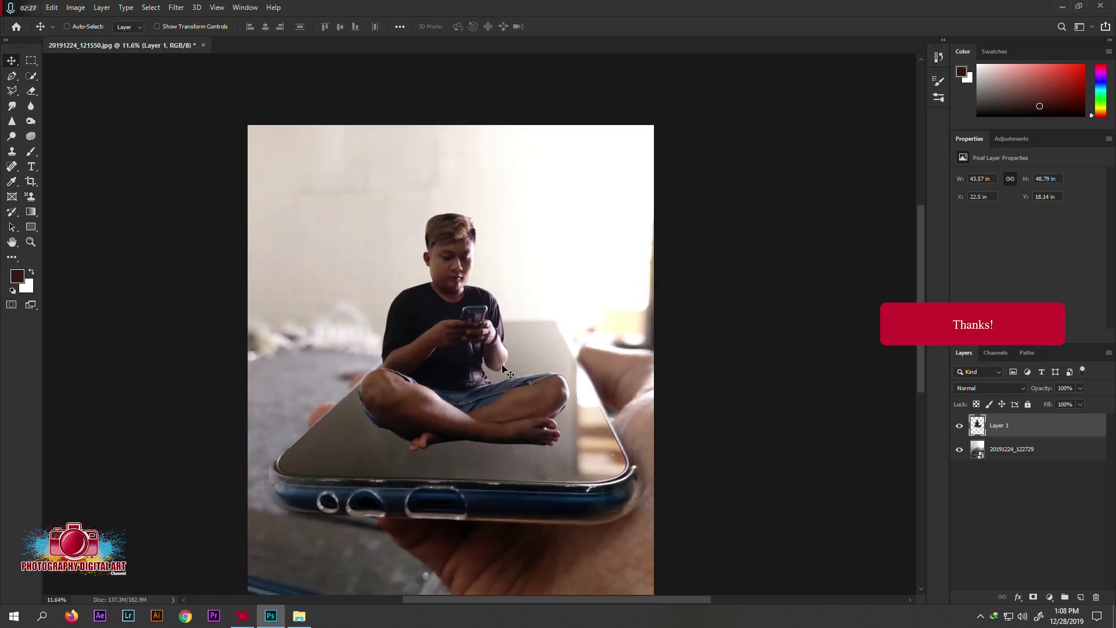
{"action": "scroll", "coordinate": [495, 364], "scroll_direction": "up", "scroll_amount": 3}
{"action": "scroll", "coordinate": [498, 269], "scroll_direction": "up", "scroll_amount": 3}
{"action": "scroll", "coordinate": [339, 280], "scroll_direction": "up", "scroll_amount": 2}
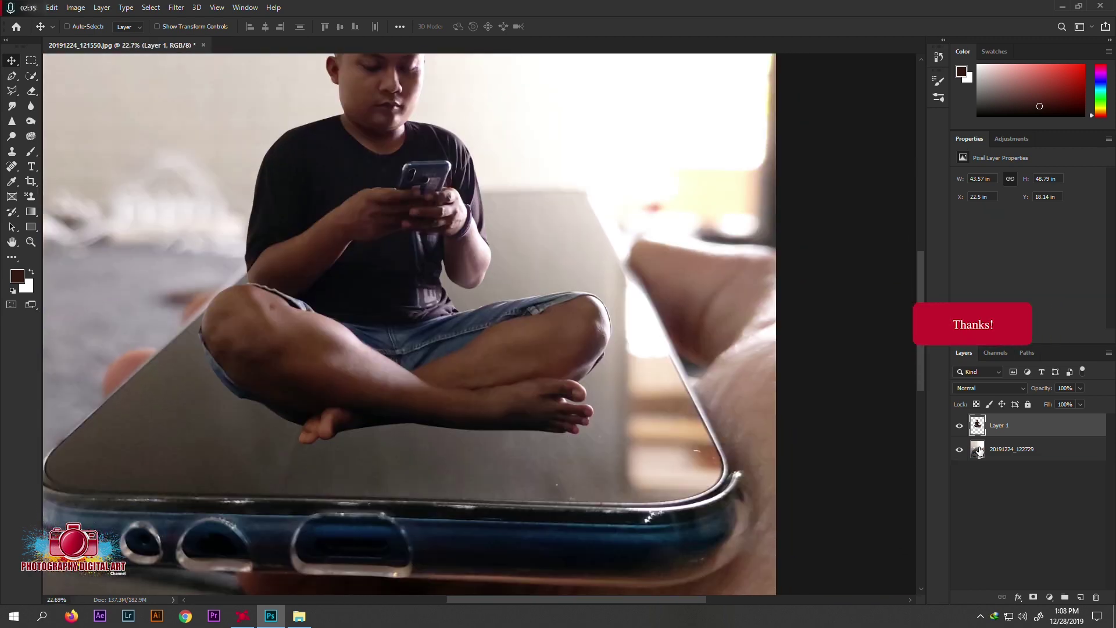
- Rasterize the phone photo layer and duplicate it
{"action": "right_click", "coordinate": [1010, 452]}
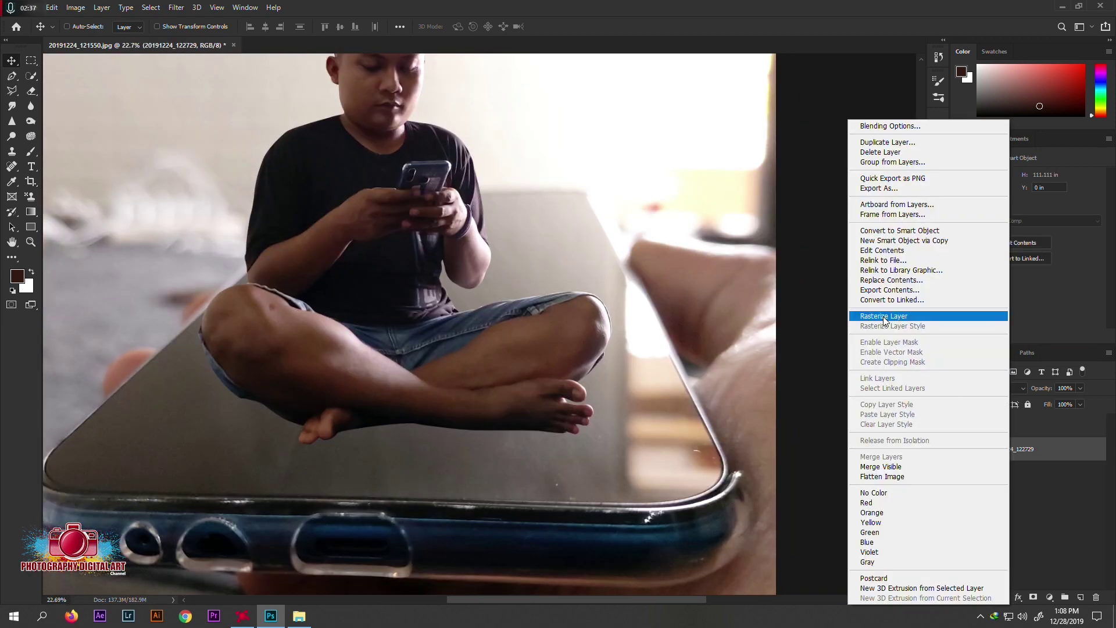
{"action": "left_click", "coordinate": [884, 316]}
{"action": "key", "text": "ctrl+j"}
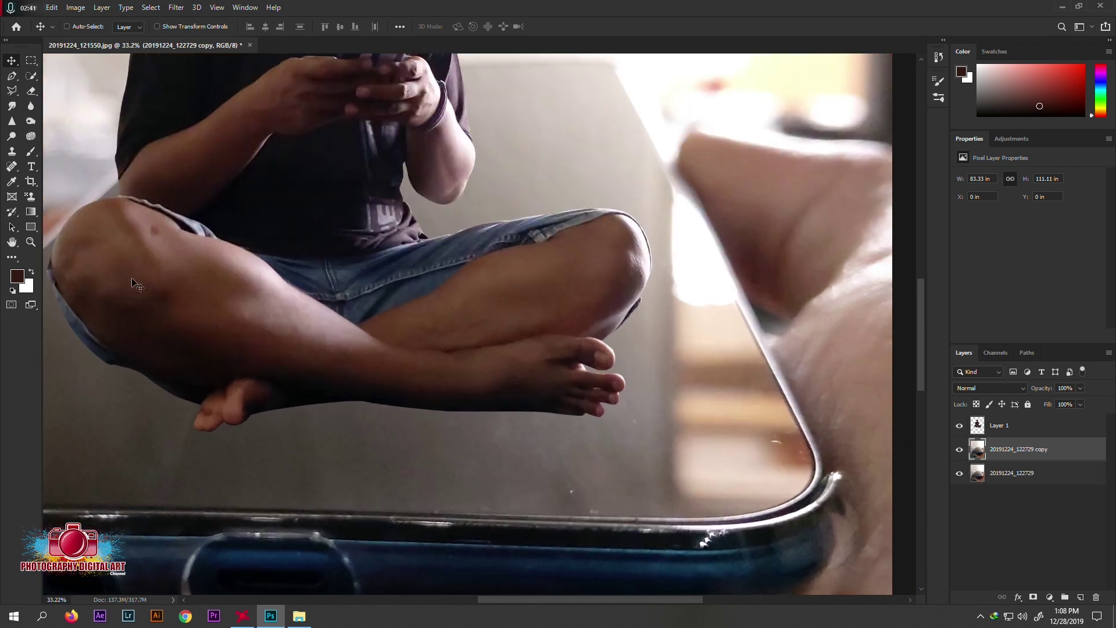
- Burn the shadows under the crossed leg and along the shin
{"action": "left_click", "coordinate": [31, 121]}
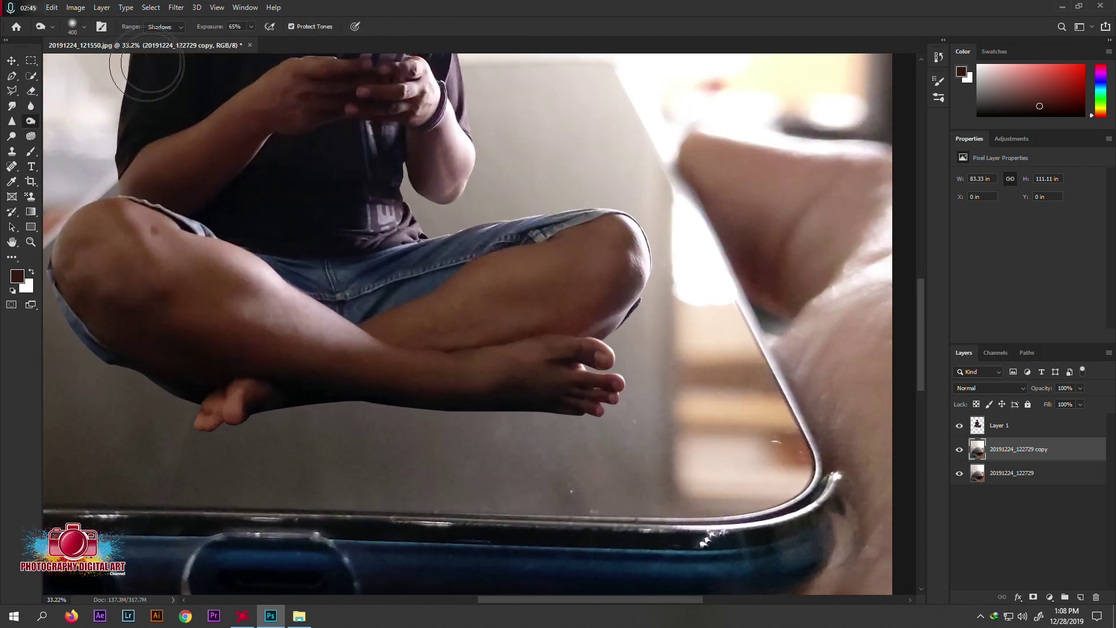
{"action": "key", "text": "bracketleft"}
{"action": "mouse_move", "coordinate": [337, 381]}
{"action": "left_mouse_down"}
{"action": "mouse_move", "coordinate": [492, 380]}
{"action": "mouse_move", "coordinate": [395, 383]}
{"action": "left_mouse_up"}
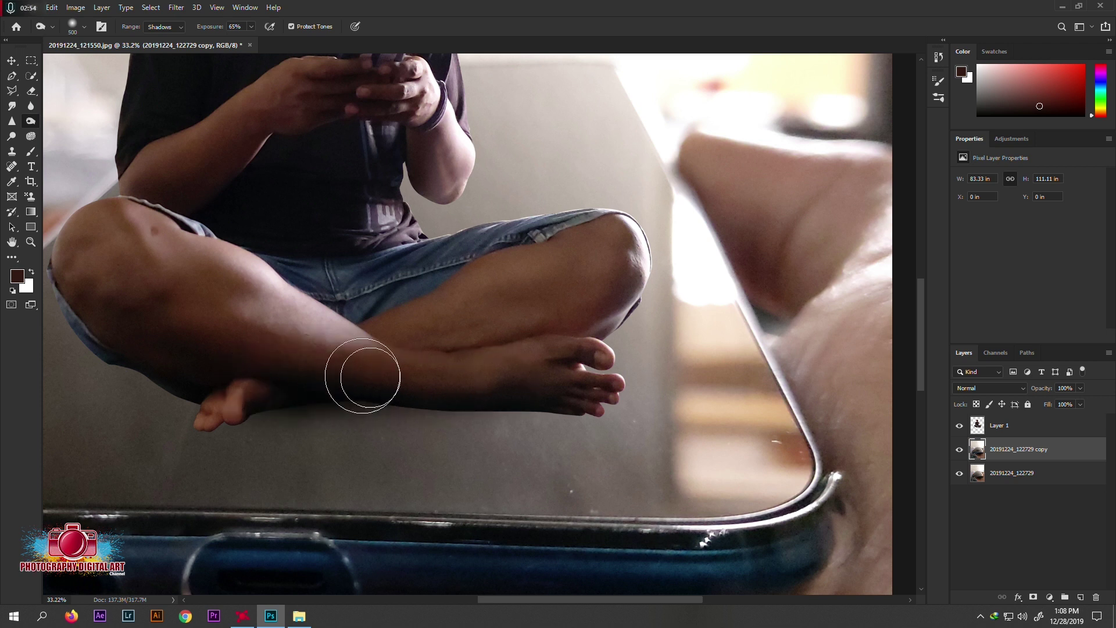
{"action": "key", "text": "bracketleft"}
{"action": "mouse_move", "coordinate": [498, 386]}
{"action": "left_mouse_down"}
{"action": "mouse_move", "coordinate": [250, 395]}
{"action": "mouse_move", "coordinate": [505, 379]}
{"action": "mouse_move", "coordinate": [208, 390]}
{"action": "left_mouse_up"}
- Burn the shadow around the heel and under the foot with a smaller brush
{"action": "key", "text": "bracketleft"}
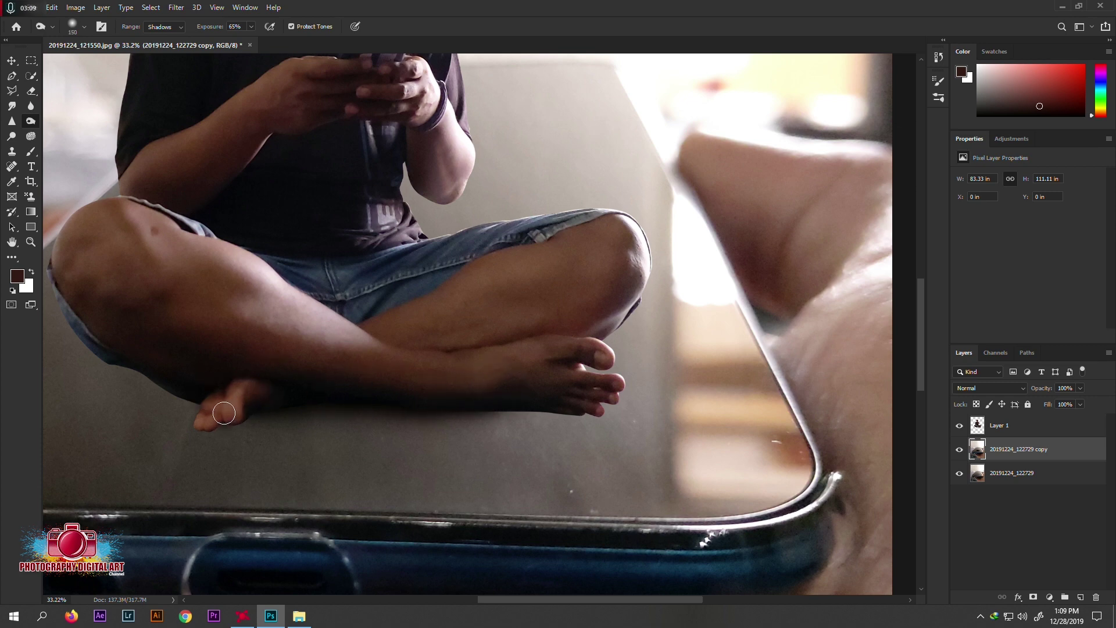
{"action": "key", "text": "bracketleft"}
{"action": "key", "text": "bracketleft"}
{"action": "key", "text": "bracketleft"}
{"action": "scroll", "coordinate": [212, 416], "scroll_direction": "up", "scroll_amount": 2}
{"action": "scroll", "coordinate": [203, 433], "scroll_direction": "up", "scroll_amount": 3}
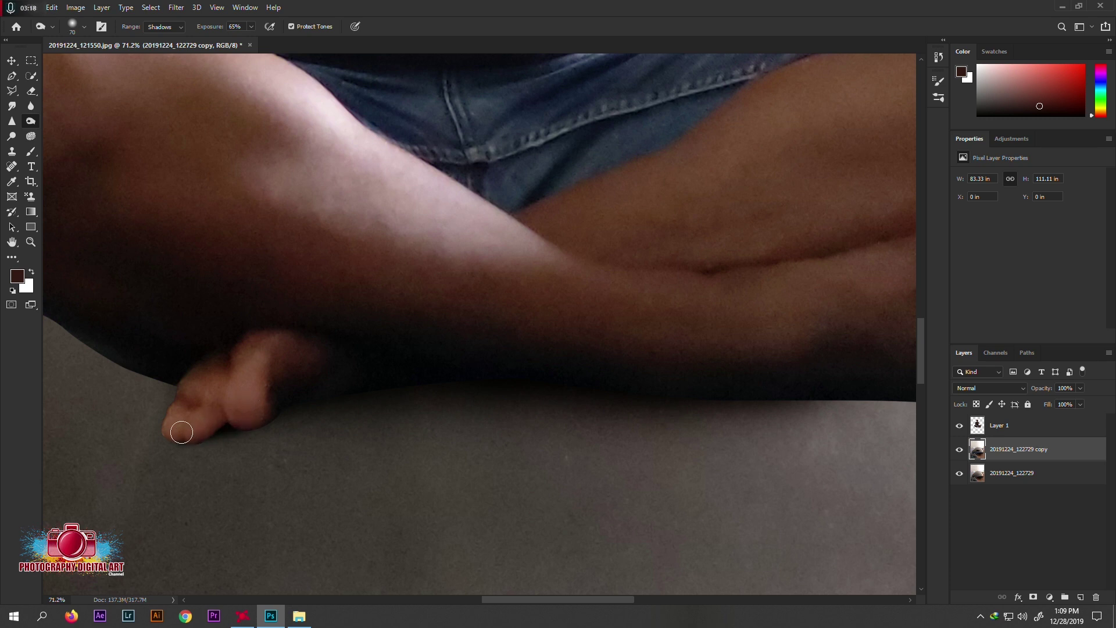
{"action": "scroll", "coordinate": [305, 396], "scroll_direction": "down", "scroll_amount": 2}
{"action": "key", "text": "bracketright"}
{"action": "key", "text": "bracketright"}
{"action": "key", "text": "bracketright"}
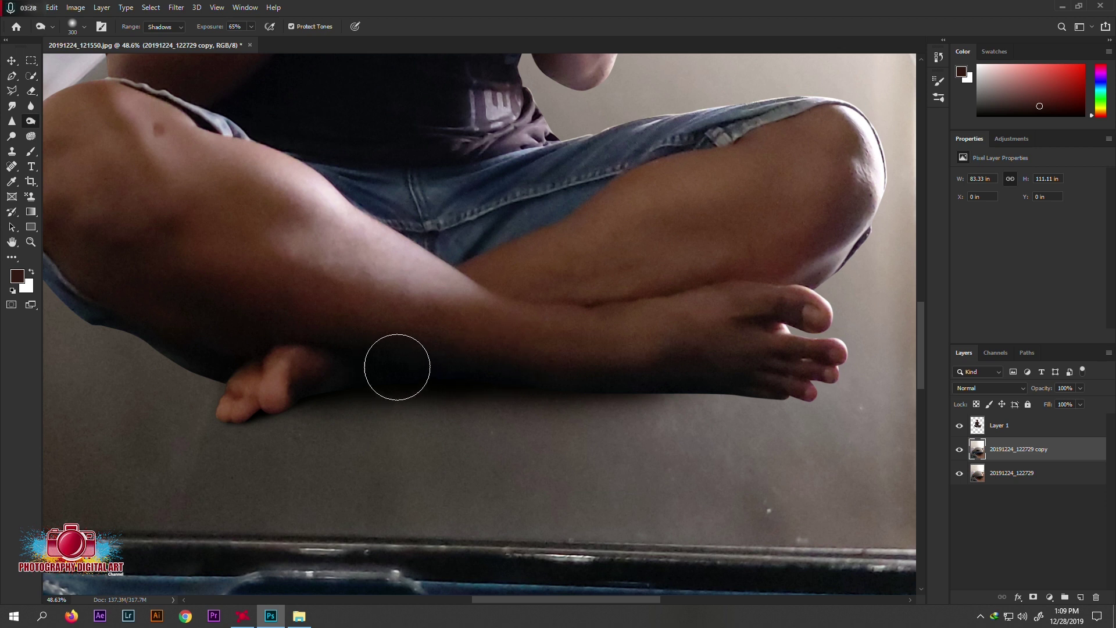
{"action": "key", "text": "bracketleft"}
{"action": "key", "text": "bracketleft"}
{"action": "key", "text": "bracketleft"}
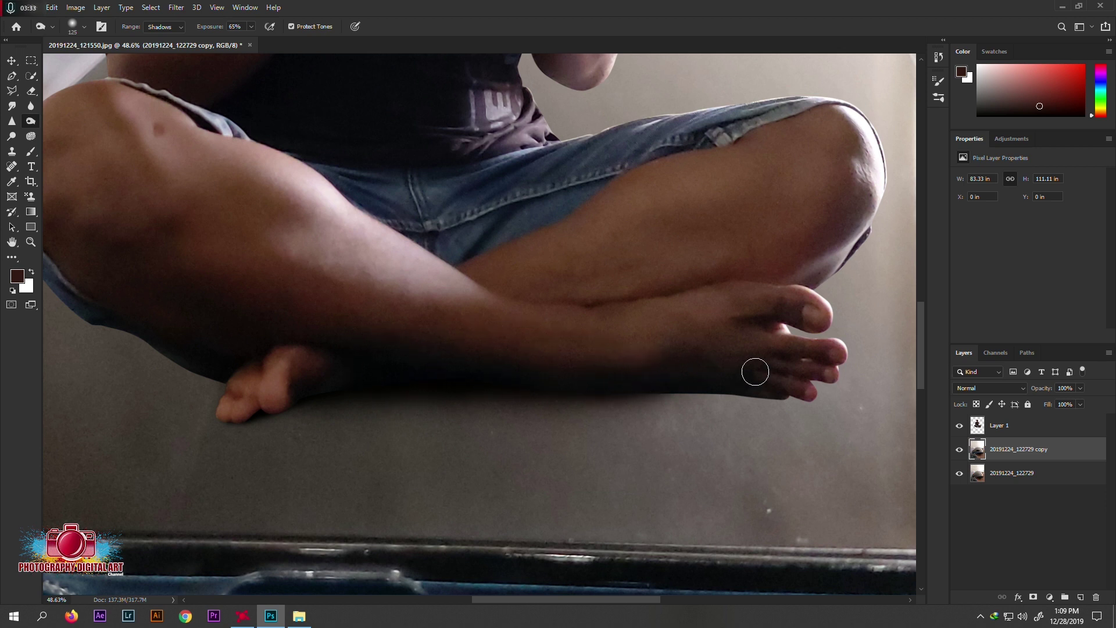
{"action": "key", "text": "bracketright"}
{"action": "key", "text": "bracketright"}
{"action": "key", "text": "bracketright"}
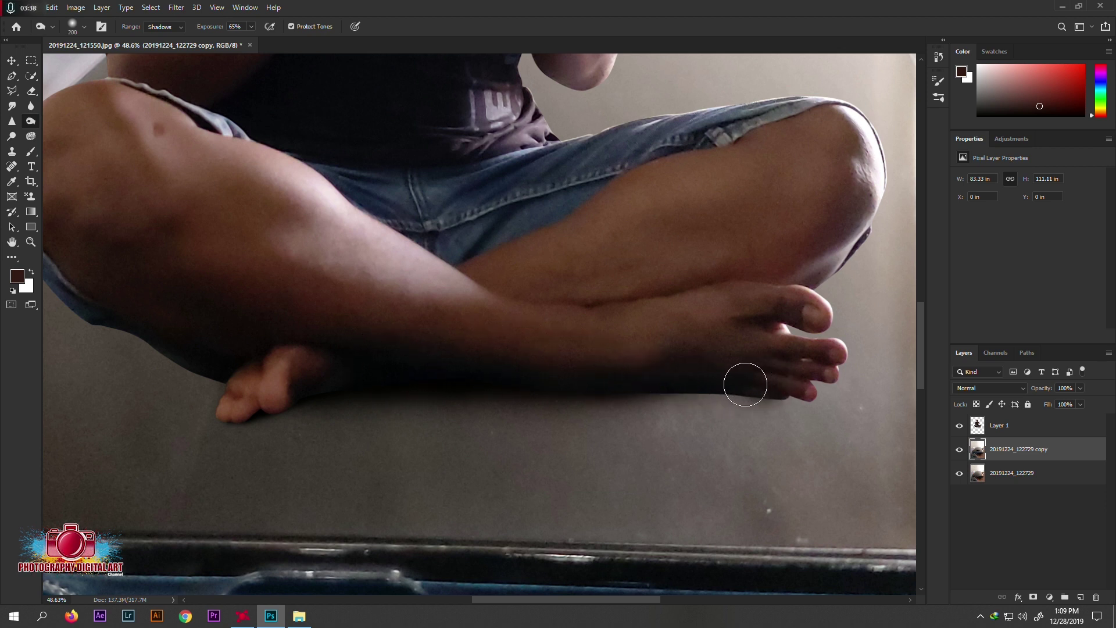
{"action": "left_click_drag", "start_coordinate": [745, 384], "coordinate": [797, 369]}
{"action": "key", "text": "bracketleft"}
{"action": "key", "text": "bracketleft"}
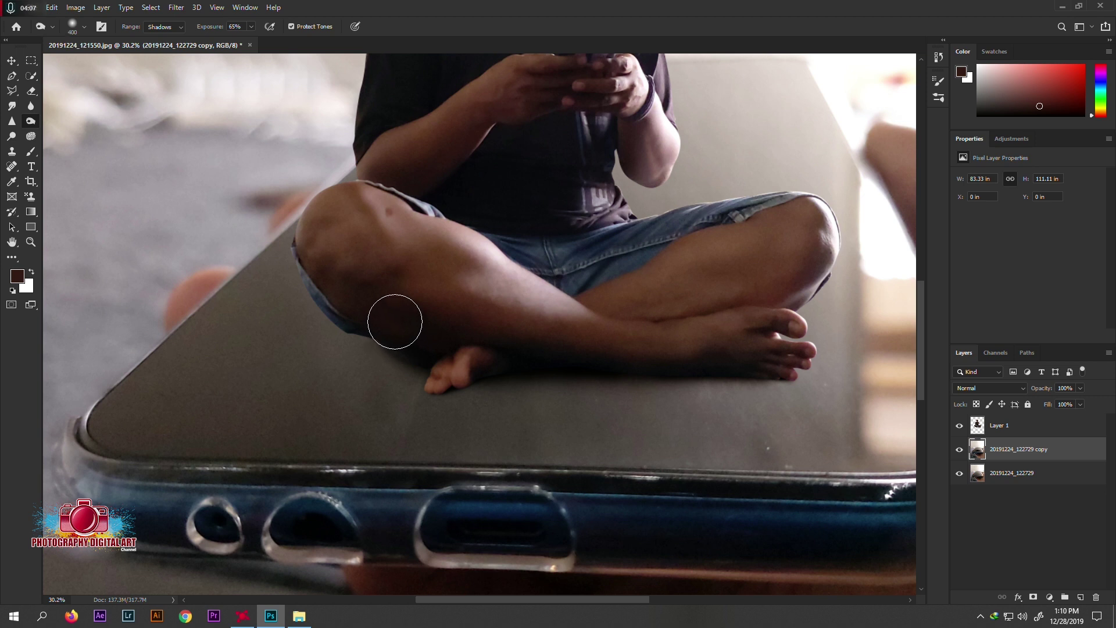
{"action": "key", "text": "ctrl+0"}
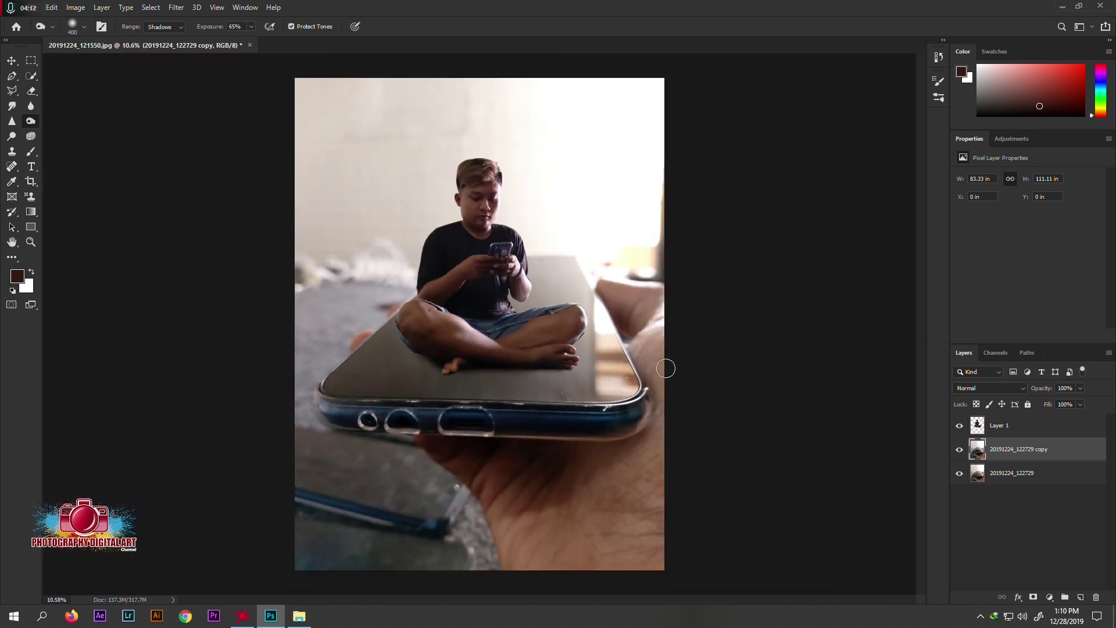
- Duplicate the man's layer and place the copy beneath the original
{"action": "left_click", "coordinate": [1016, 429]}
{"action": "key", "text": "ctrl+j"}
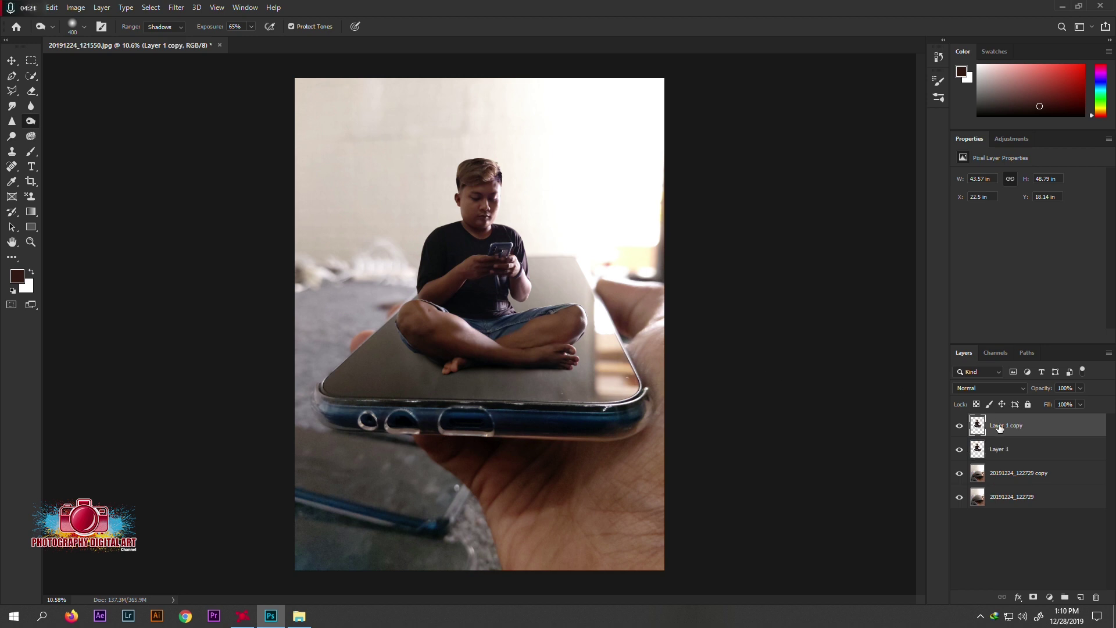
{"action": "left_click_drag", "start_coordinate": [1004, 427], "coordinate": [1004, 452]}
- Flip the copy upside down below the man and squash and widen it
{"action": "left_click", "coordinate": [11, 60]}
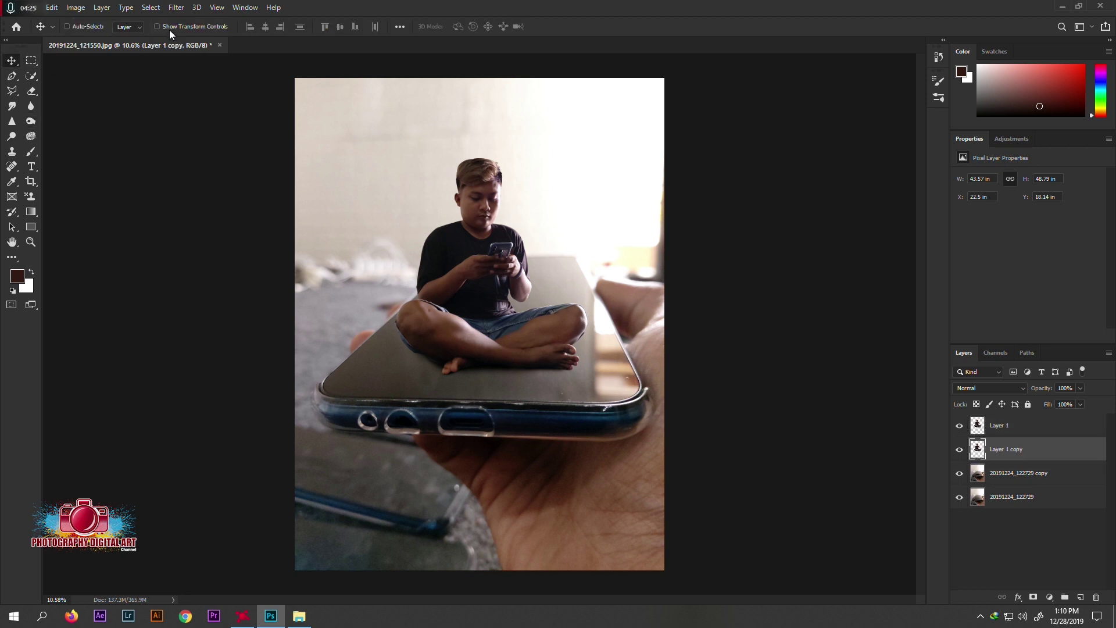
{"action": "key", "text": "ctrl+t"}
{"action": "right_click", "coordinate": [491, 156]}
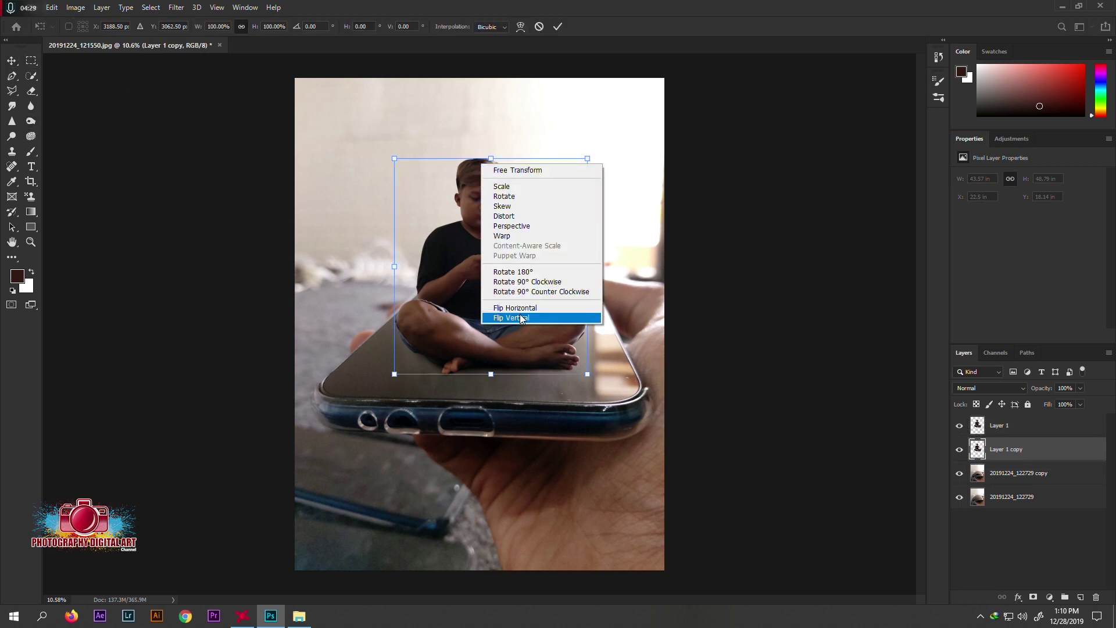
{"action": "left_click", "coordinate": [494, 157]}
{"action": "left_click_drag", "start_coordinate": [494, 157], "coordinate": [468, 563]}
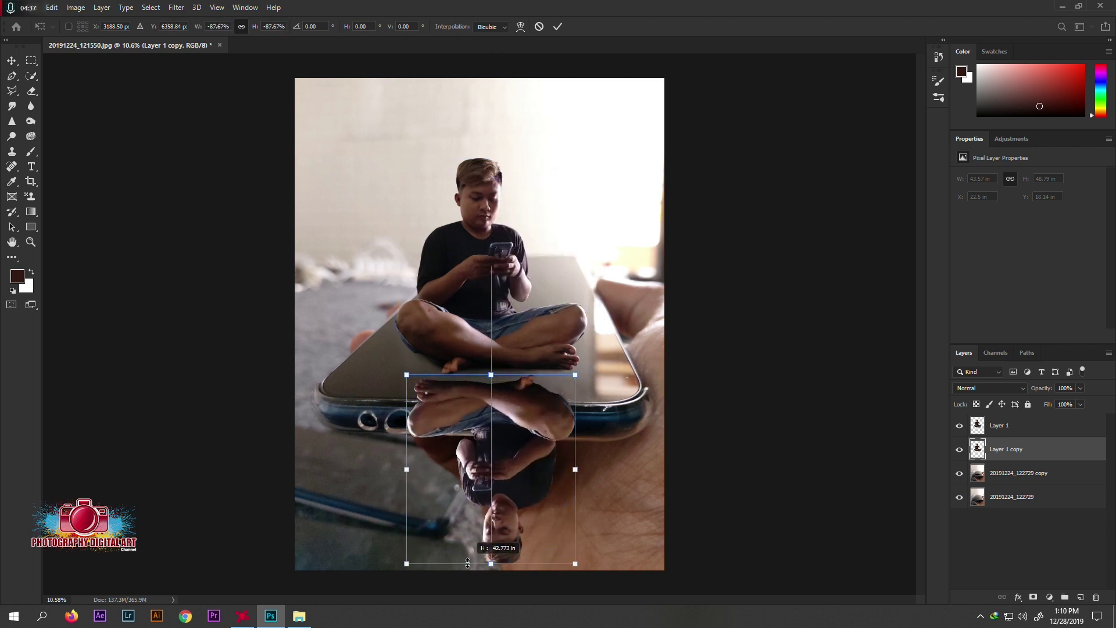
{"action": "left_click_drag", "start_coordinate": [508, 464], "coordinate": [509, 449]}
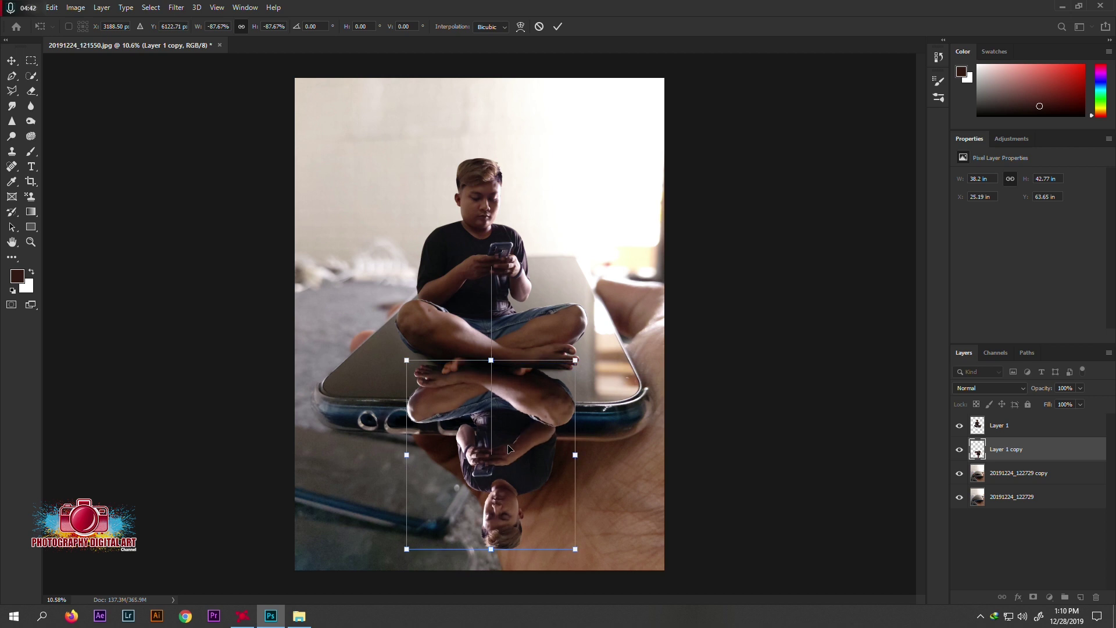
{"action": "left_click_drag", "start_coordinate": [518, 549], "coordinate": [516, 445]}
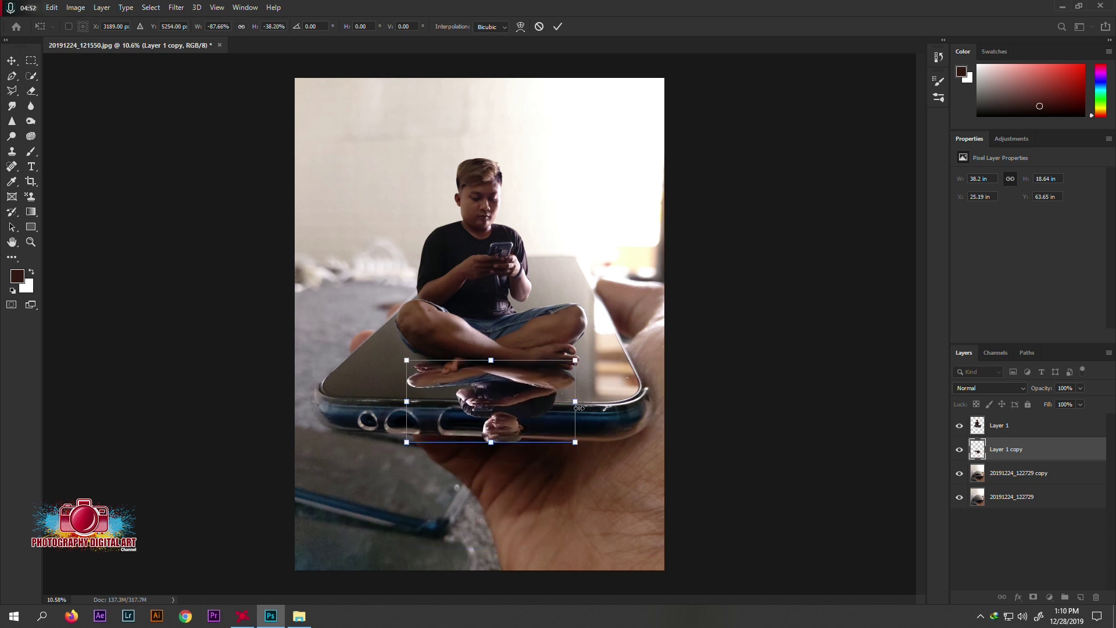
{"action": "left_click_drag", "start_coordinate": [575, 400], "coordinate": [587, 408]}
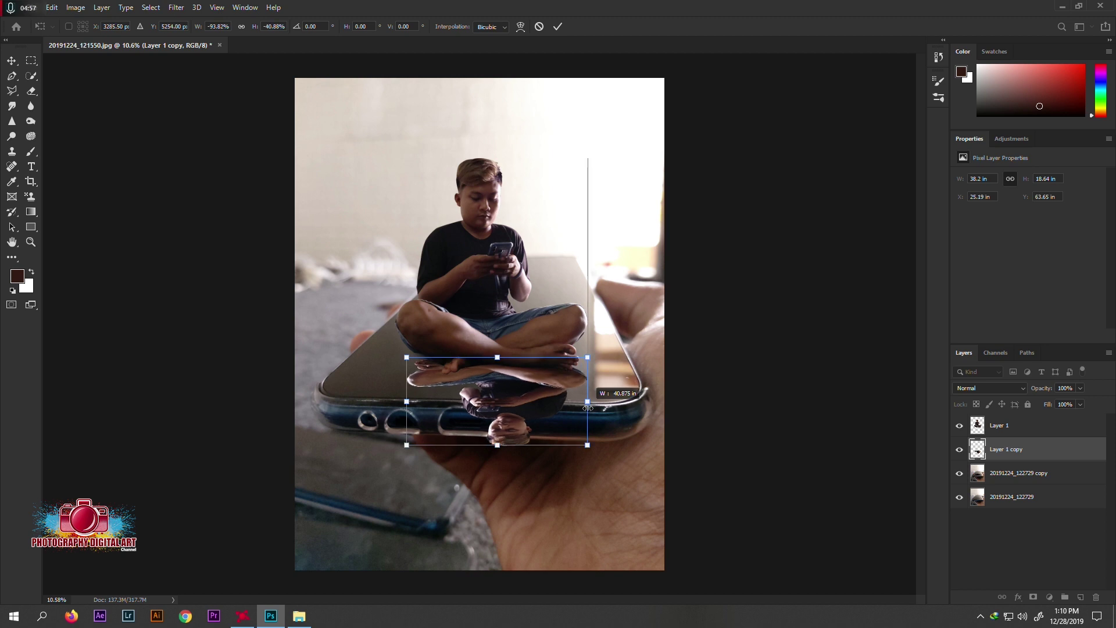
{"action": "left_click_drag", "start_coordinate": [406, 401], "coordinate": [395, 401]}
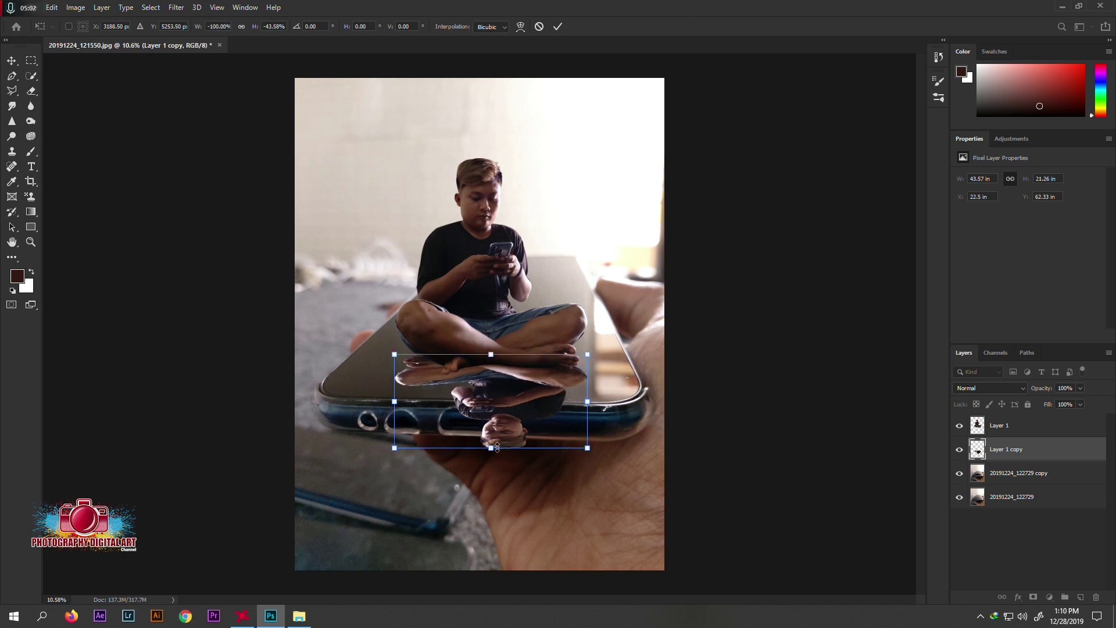
{"action": "left_click_drag", "start_coordinate": [497, 447], "coordinate": [497, 424]}
- Distort the reflection's bottom corners outward and inward to slant it, then commit
{"action": "right_click", "coordinate": [536, 401]}
{"action": "left_click", "coordinate": [584, 453]}
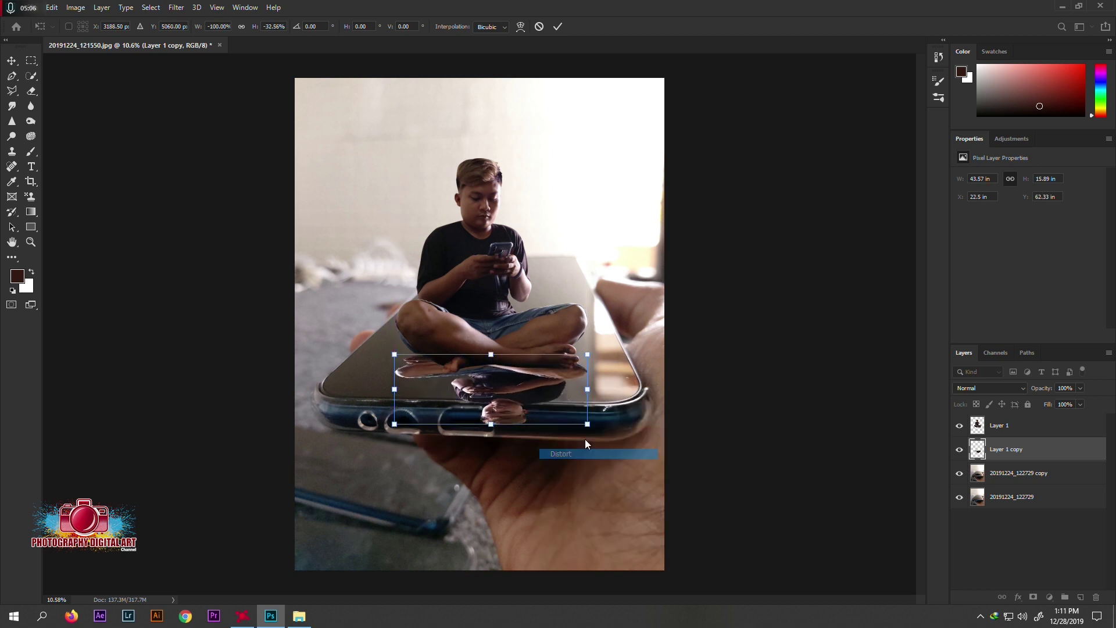
{"action": "left_click_drag", "start_coordinate": [587, 423], "coordinate": [610, 416]}
{"action": "left_click_drag", "start_coordinate": [393, 428], "coordinate": [404, 421]}
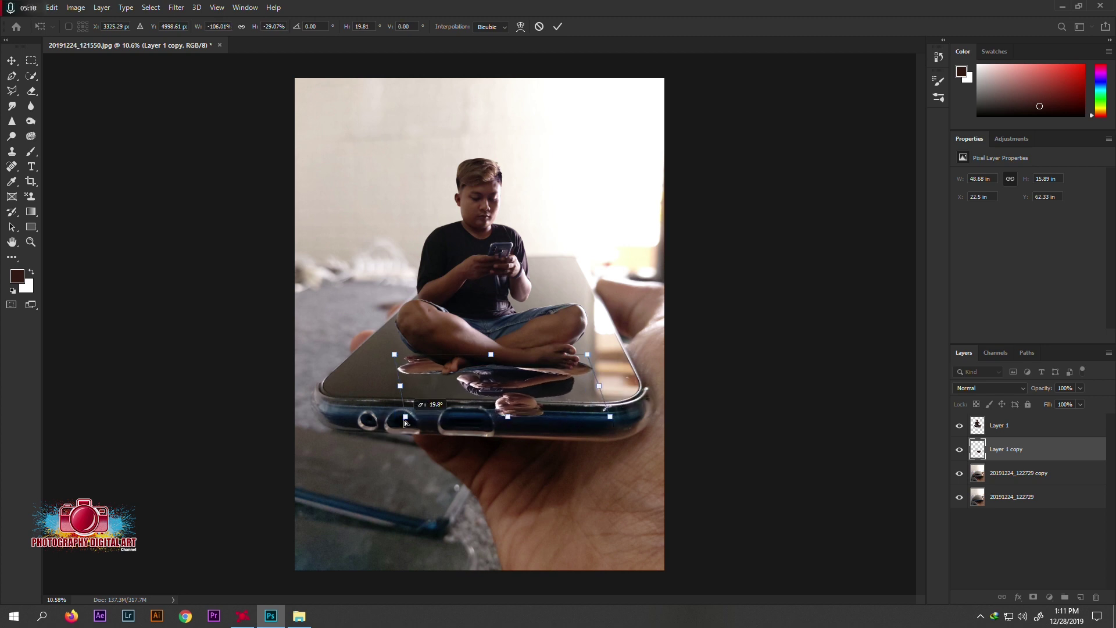
{"action": "key", "text": "Return"}
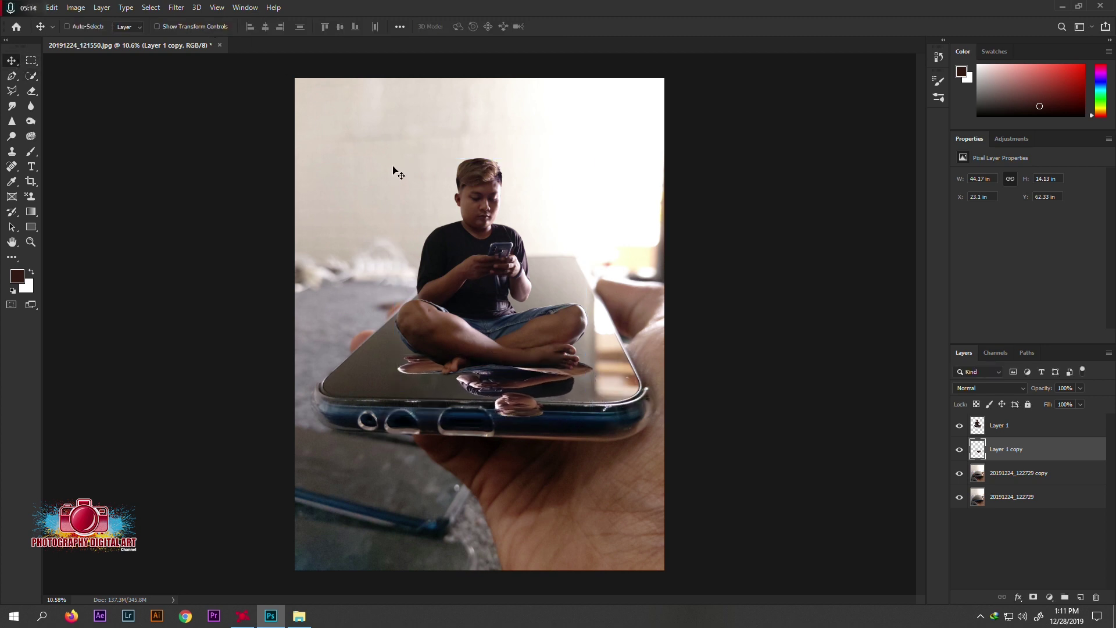
- Darken the reflection with Levels by lowering the white output slider to 212
{"action": "scroll", "coordinate": [549, 349], "scroll_direction": "up", "scroll_amount": 3}
{"action": "key", "text": "ctrl+l"}
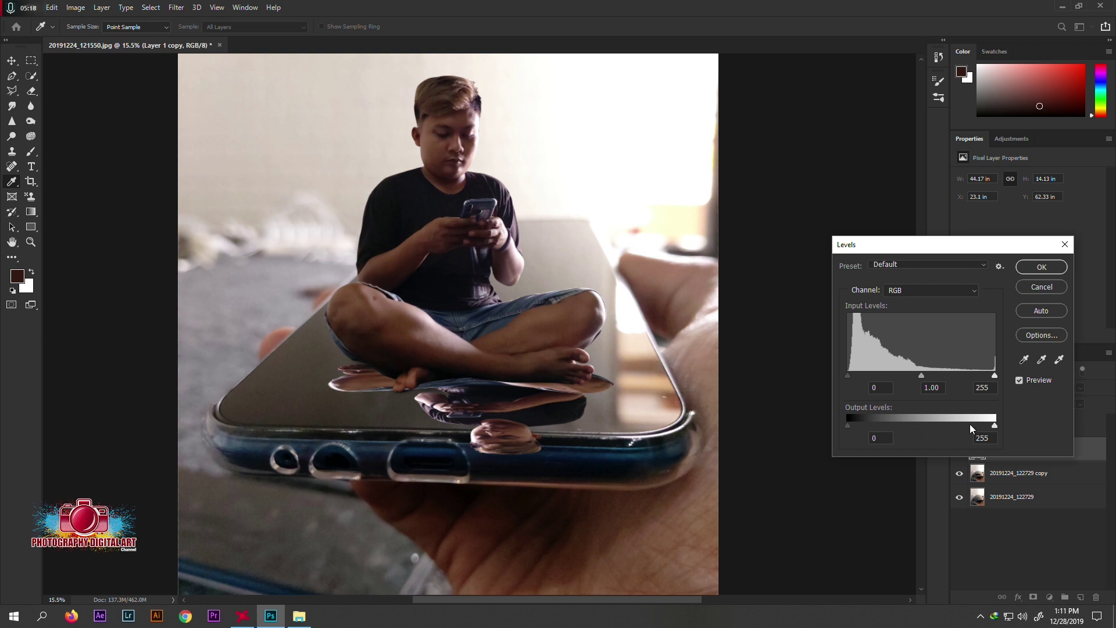
{"action": "left_click_drag", "start_coordinate": [994, 425], "coordinate": [960, 420]}
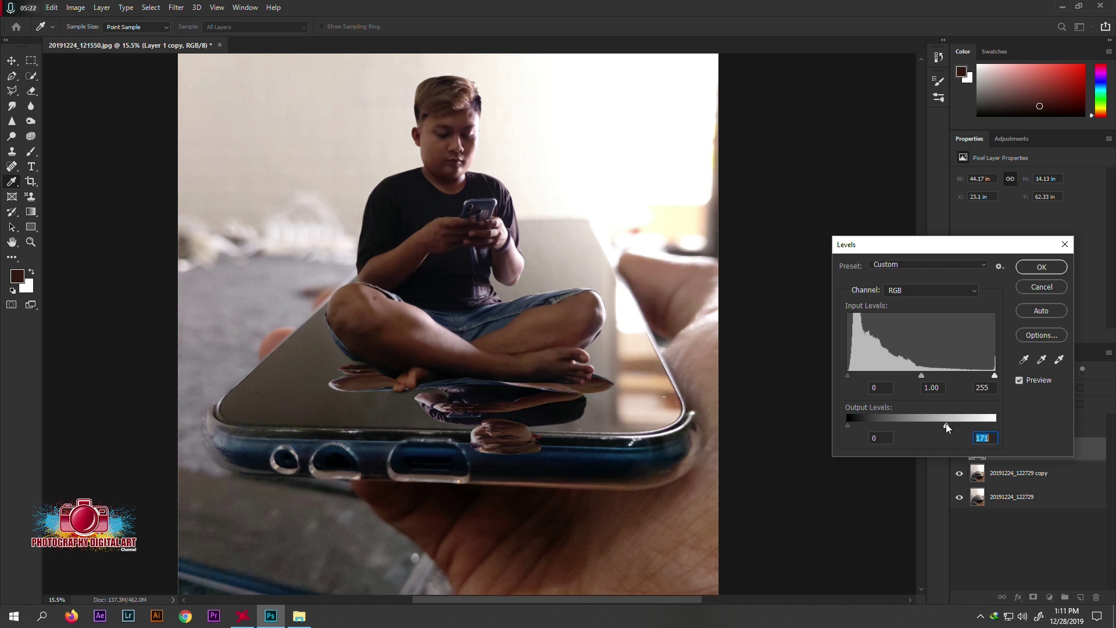
{"action": "left_click", "coordinate": [1041, 267]}
- Soften the reflection with a 3.5-pixel Gaussian Blur
{"action": "left_click", "coordinate": [177, 7]}
{"action": "mouse_move", "coordinate": [183, 139]}
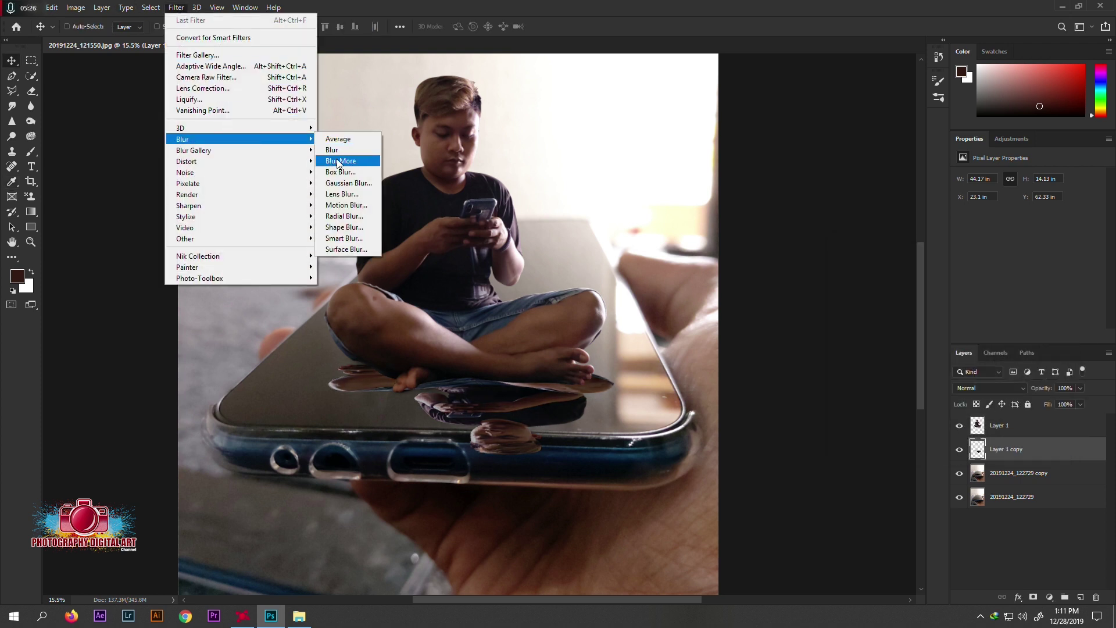
{"action": "left_click", "coordinate": [348, 184]}
{"action": "left_click_drag", "start_coordinate": [782, 350], "coordinate": [756, 349]}
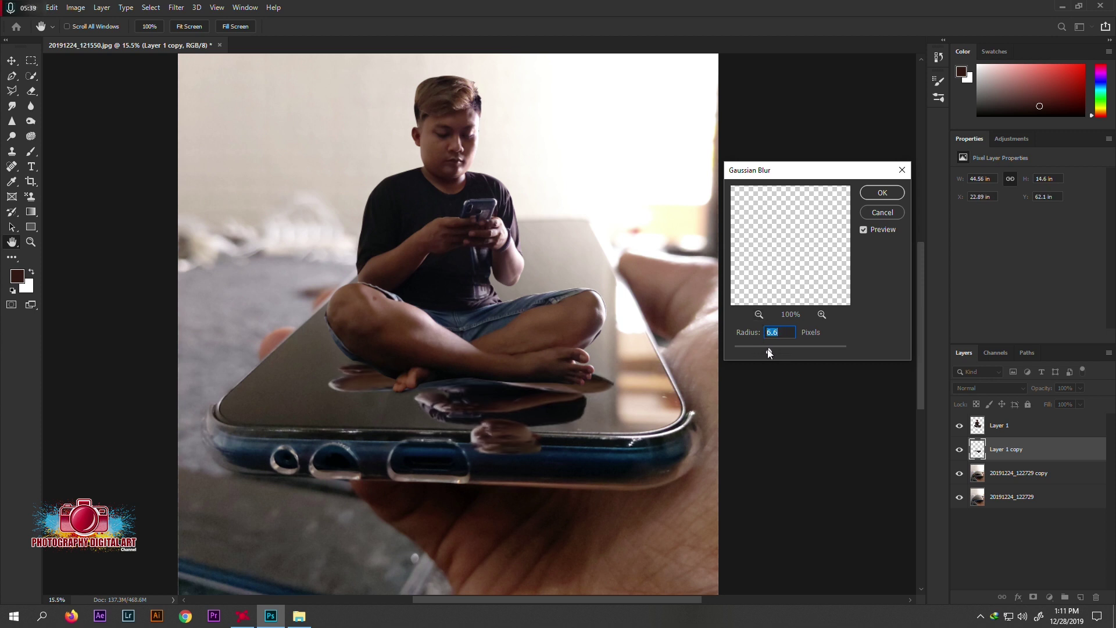
{"action": "key", "text": "Return"}
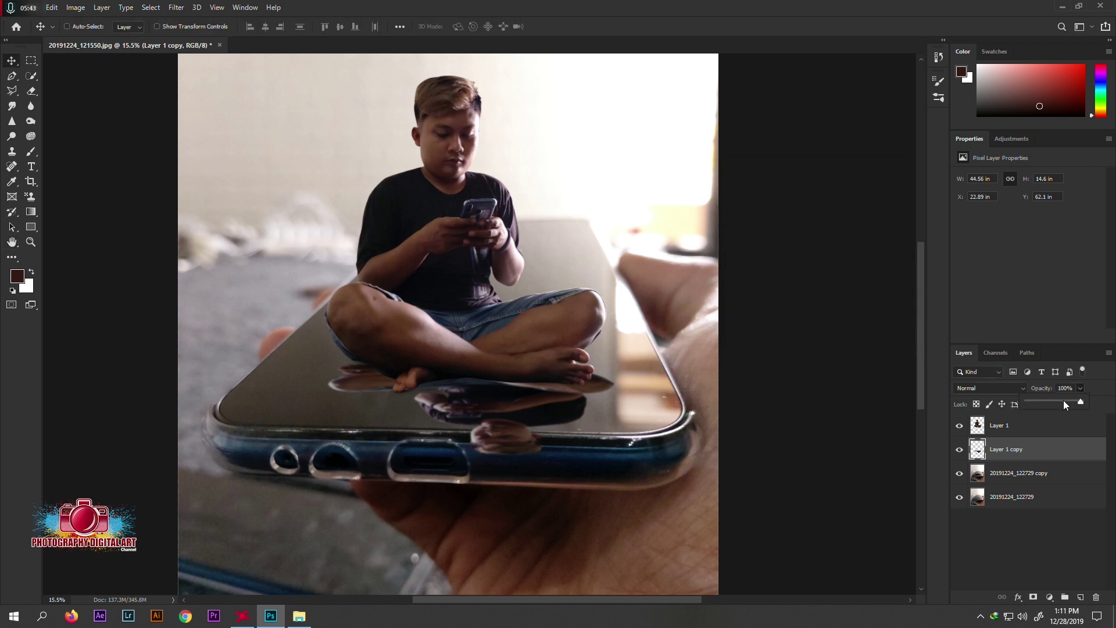
- Set the reflection layer's opacity to 71%
{"action": "left_click", "coordinate": [1064, 401]}
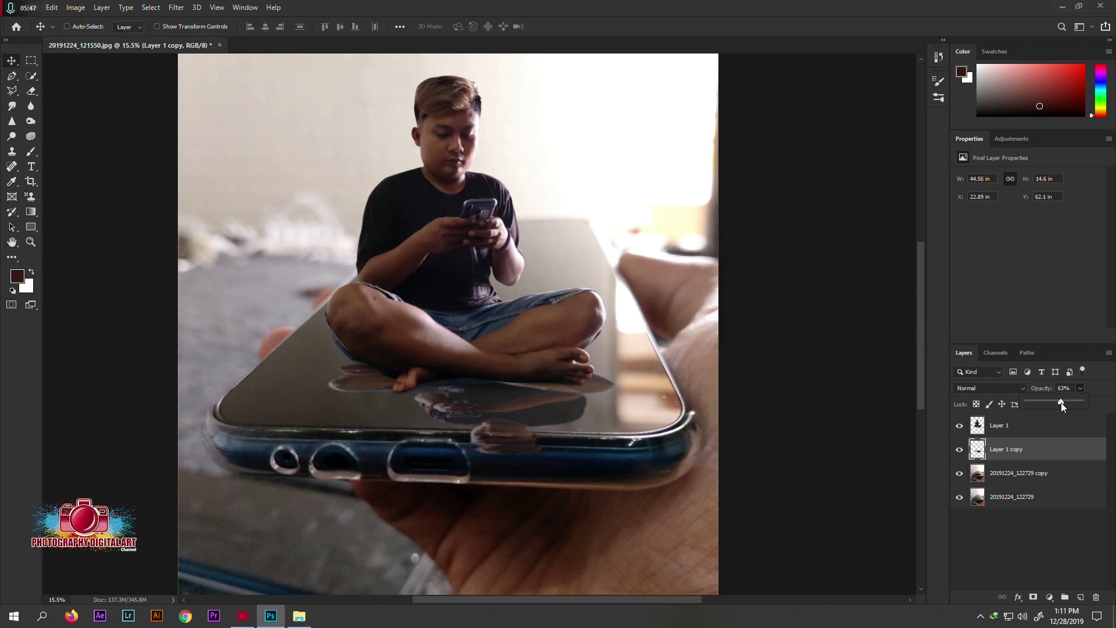
{"action": "left_click_drag", "start_coordinate": [1062, 402], "coordinate": [1065, 403]}
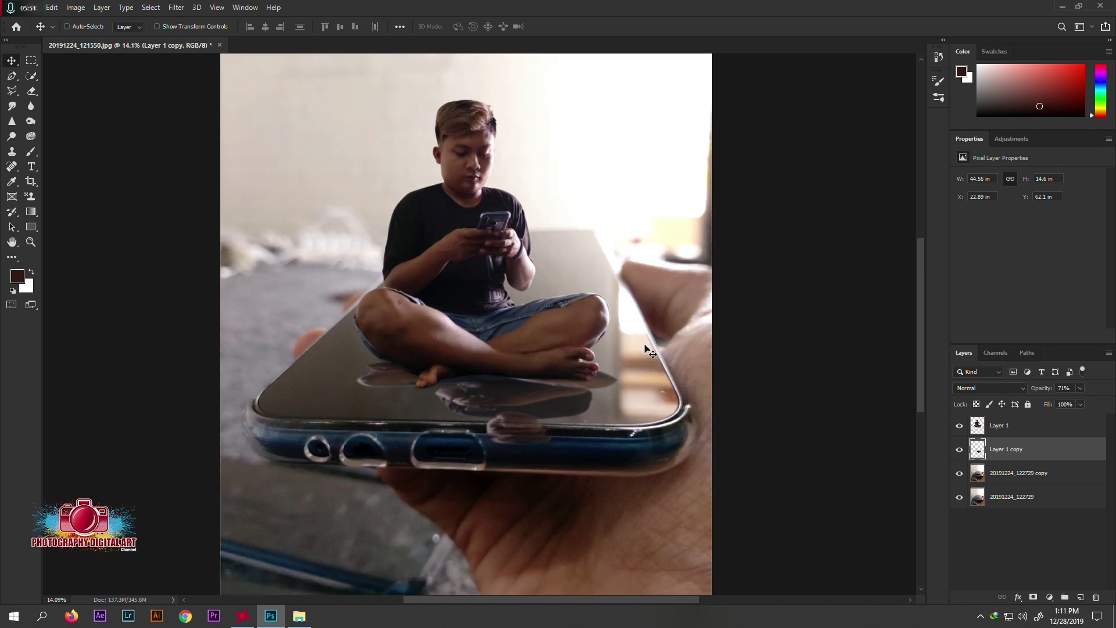
{"action": "scroll", "coordinate": [646, 348], "scroll_direction": "down", "scroll_amount": 1}
- Nudge and slide the reflection into place just beneath the man's feet
{"action": "key", "text": "shift+Down"}
{"action": "key", "text": "shift+Down"}
{"action": "key", "text": "shift+Down"}
{"action": "key", "text": "shift+Down"}
{"action": "key", "text": "shift+Down"}
{"action": "key", "text": "shift+Down"}
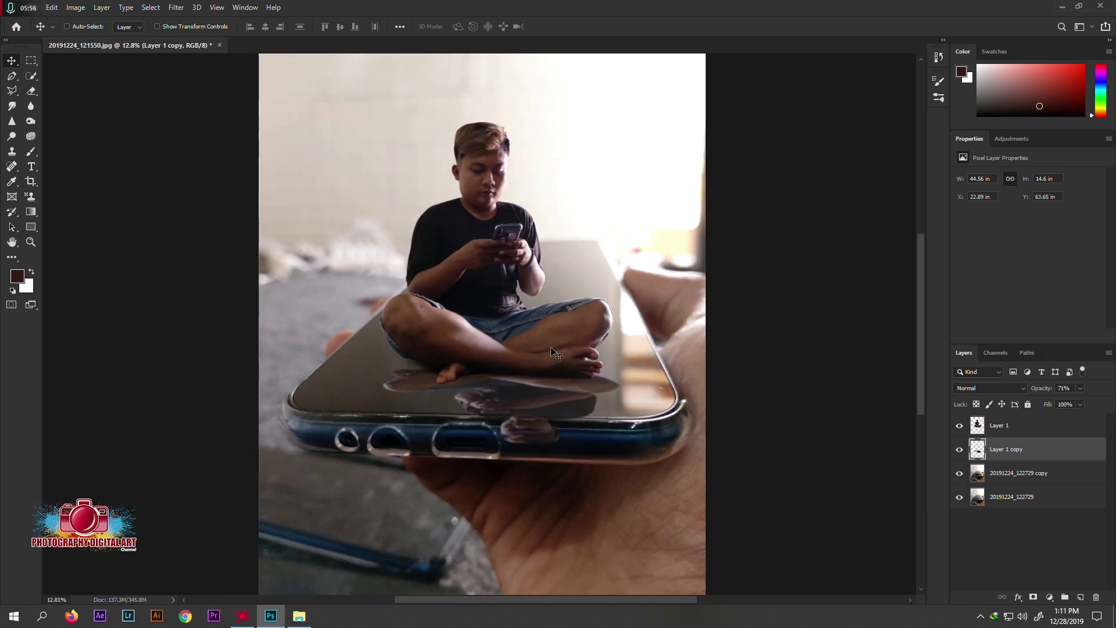
{"action": "key", "text": "shift+Down"}
{"action": "key", "text": "shift+Down"}
{"action": "key", "text": "shift+Down"}
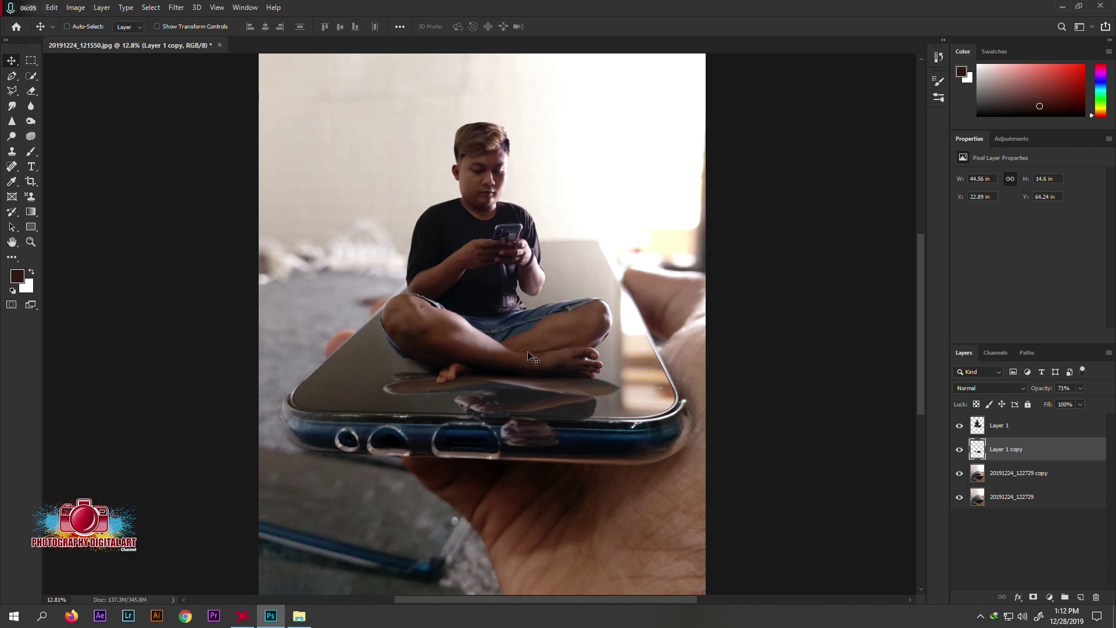
{"action": "key", "text": "shift+Up"}
{"action": "key", "text": "shift+Up"}
{"action": "key", "text": "shift+Right"}
{"action": "key", "text": "shift+Right"}
{"action": "key", "text": "shift+Right"}
{"action": "scroll", "coordinate": [530, 359], "scroll_direction": "up", "scroll_amount": 1}
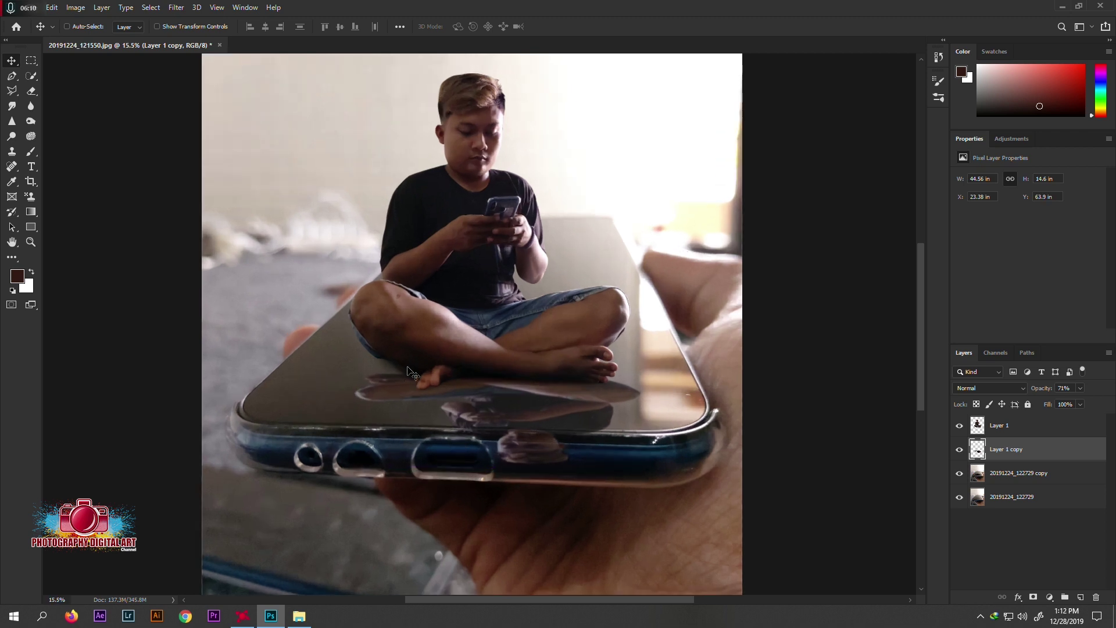
{"action": "scroll", "coordinate": [412, 373], "scroll_direction": "up", "scroll_amount": 1}
{"action": "mouse_move", "coordinate": [412, 374]}
{"action": "left_mouse_down"}
{"action": "mouse_move", "coordinate": [514, 378]}
{"action": "mouse_move", "coordinate": [487, 369]}
{"action": "left_mouse_up"}
{"action": "scroll", "coordinate": [507, 374], "scroll_direction": "down", "scroll_amount": 2}
{"action": "scroll", "coordinate": [494, 372], "scroll_direction": "down", "scroll_amount": 1}
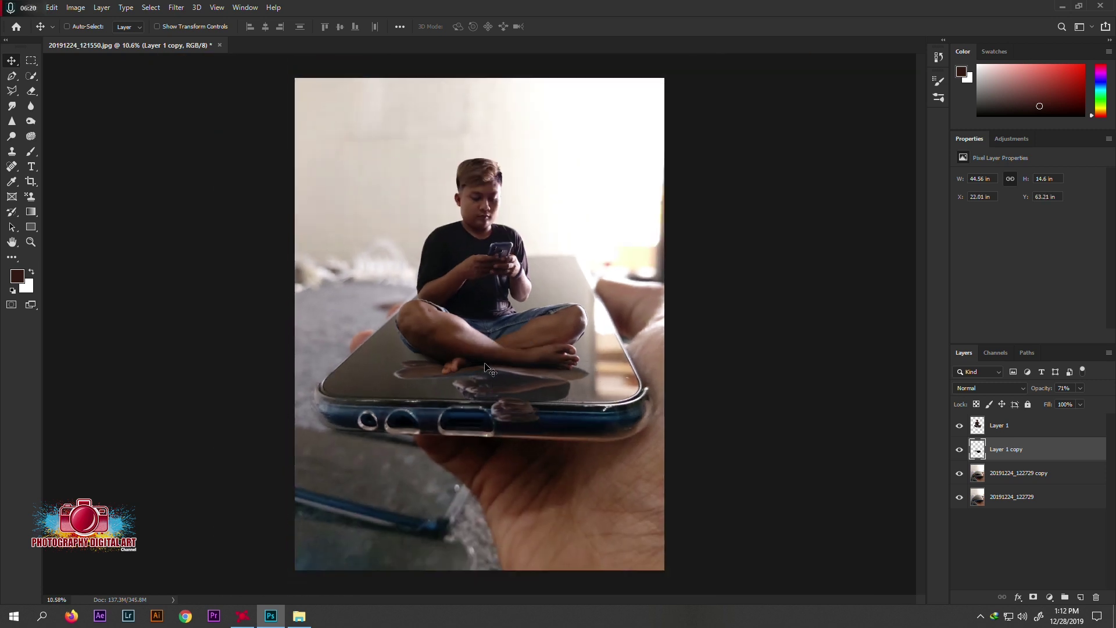
{"action": "key", "text": "ctrl+l"}
- Lower the reflection's Levels white output to 140 and erase its spill below the screen edge
{"action": "mouse_move", "coordinate": [966, 418]}
{"action": "left_mouse_down"}
{"action": "mouse_move", "coordinate": [937, 410]}
{"action": "mouse_move", "coordinate": [928, 425]}
{"action": "left_mouse_up"}
{"action": "left_click", "coordinate": [854, 425]}
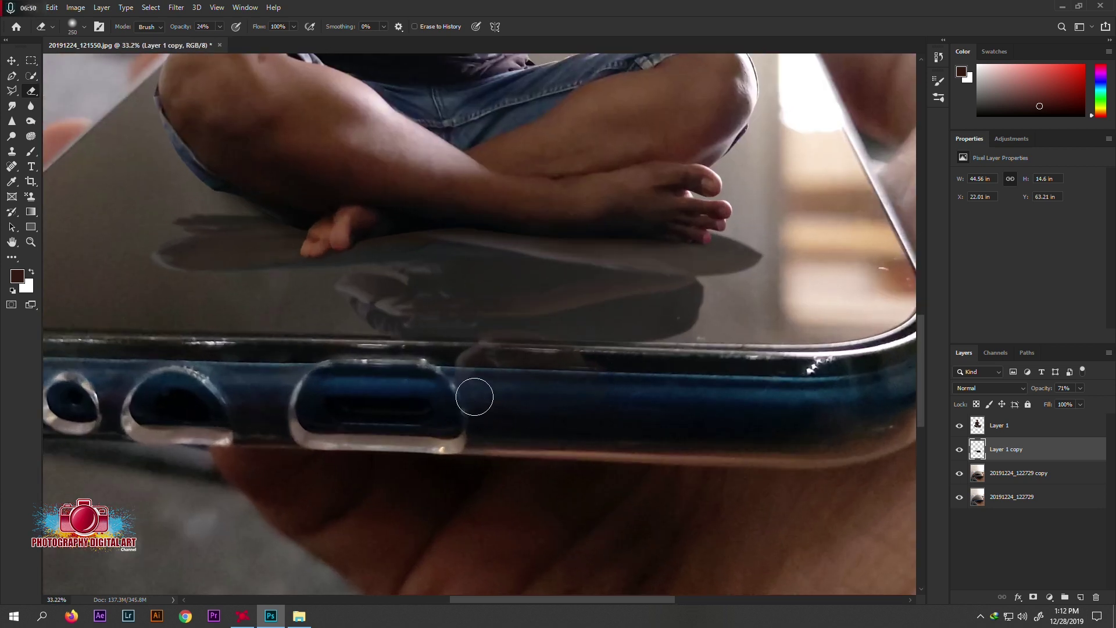
{"action": "key", "text": "bracketleft"}
{"action": "key", "text": "bracketleft"}
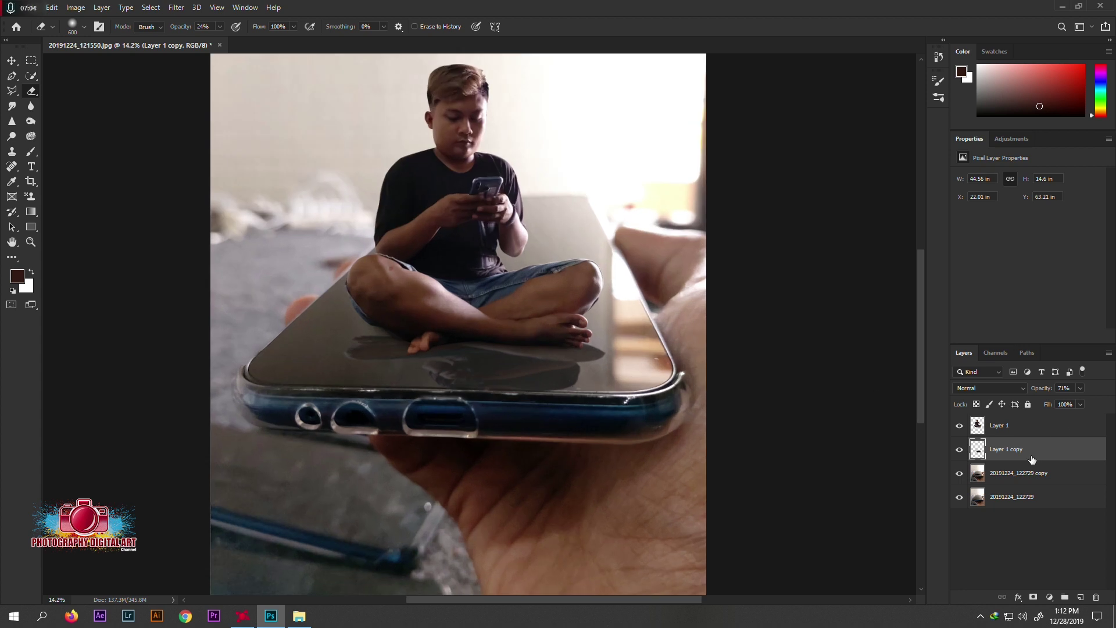
{"action": "left_click", "coordinate": [984, 466]}
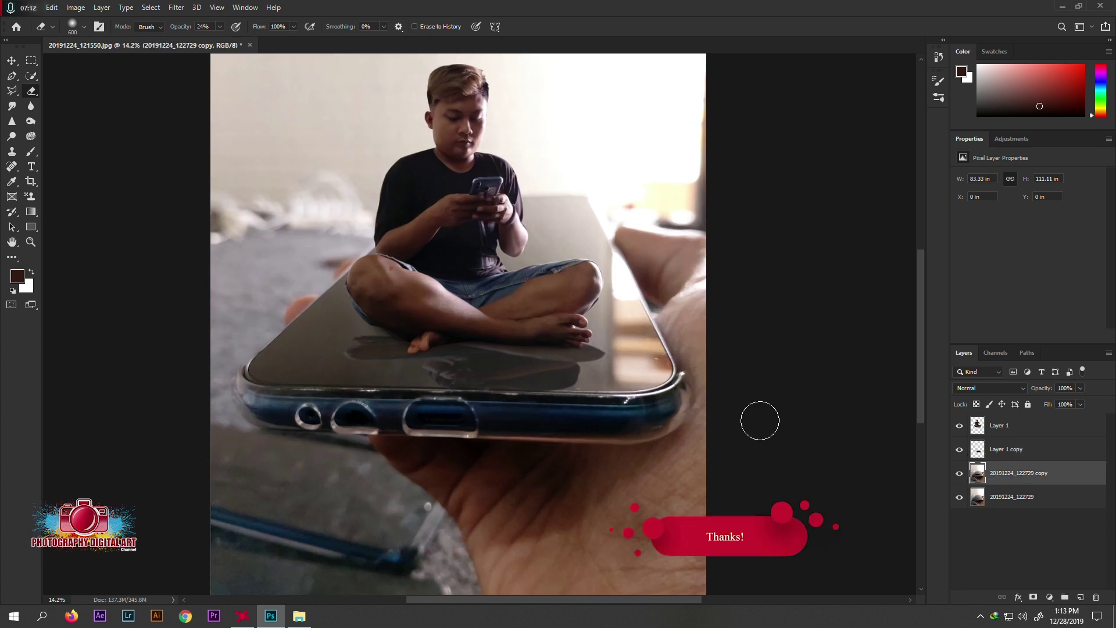
- Burn midtones on Layer 1 copy to darken the area under the man's toes
{"action": "left_click", "coordinate": [30, 122]}
{"action": "left_click", "coordinate": [165, 27]}
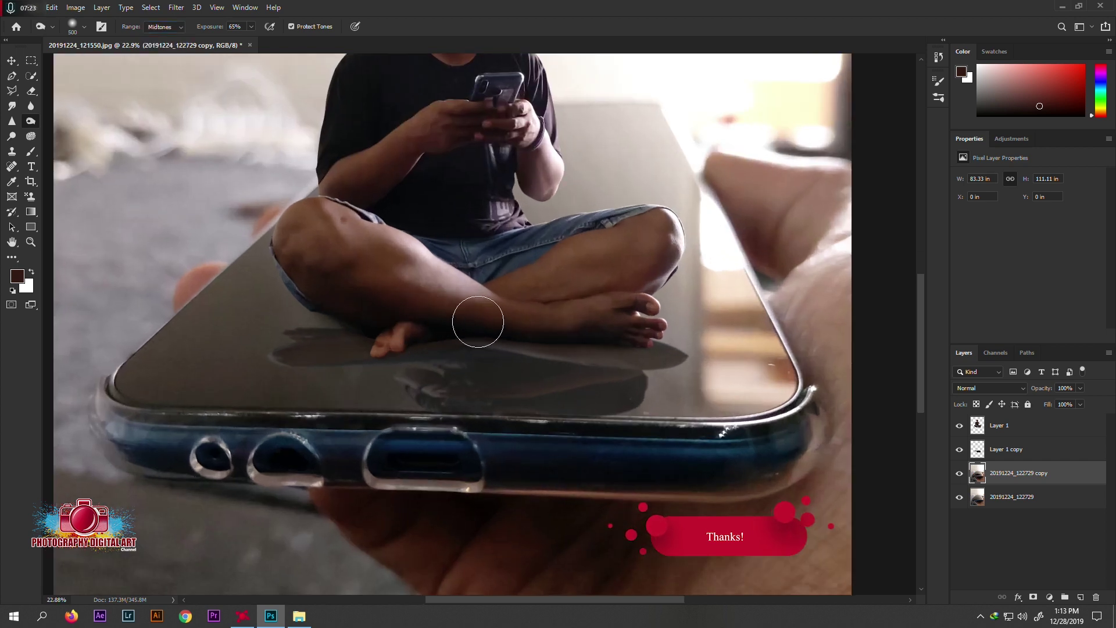
{"action": "left_click", "coordinate": [959, 450]}
{"action": "left_click", "coordinate": [960, 450]}
{"action": "left_click", "coordinate": [998, 452]}
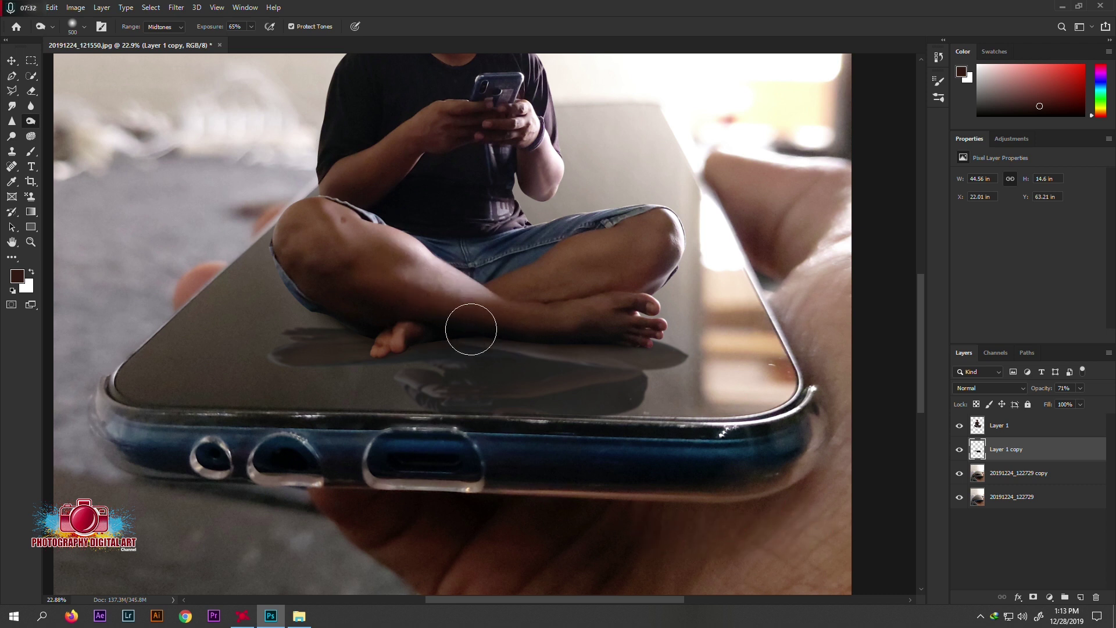
{"action": "key", "text": "bracketleft"}
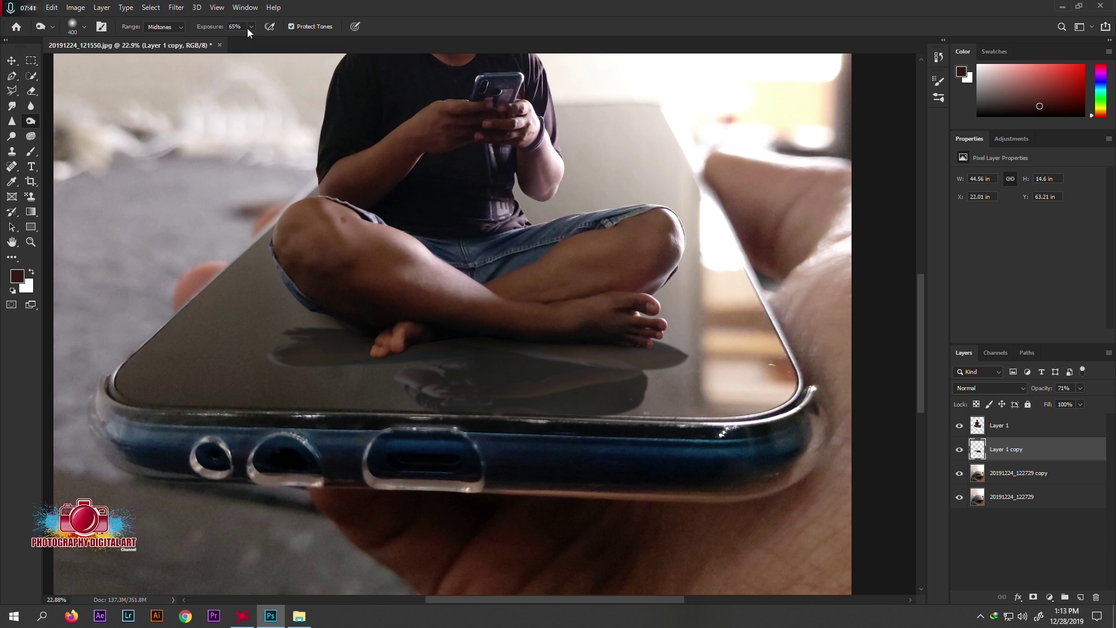
{"action": "mouse_move", "coordinate": [510, 321]}
{"action": "left_mouse_down"}
{"action": "mouse_move", "coordinate": [623, 337]}
{"action": "mouse_move", "coordinate": [643, 319]}
{"action": "left_mouse_up"}
{"action": "key", "text": "]"}
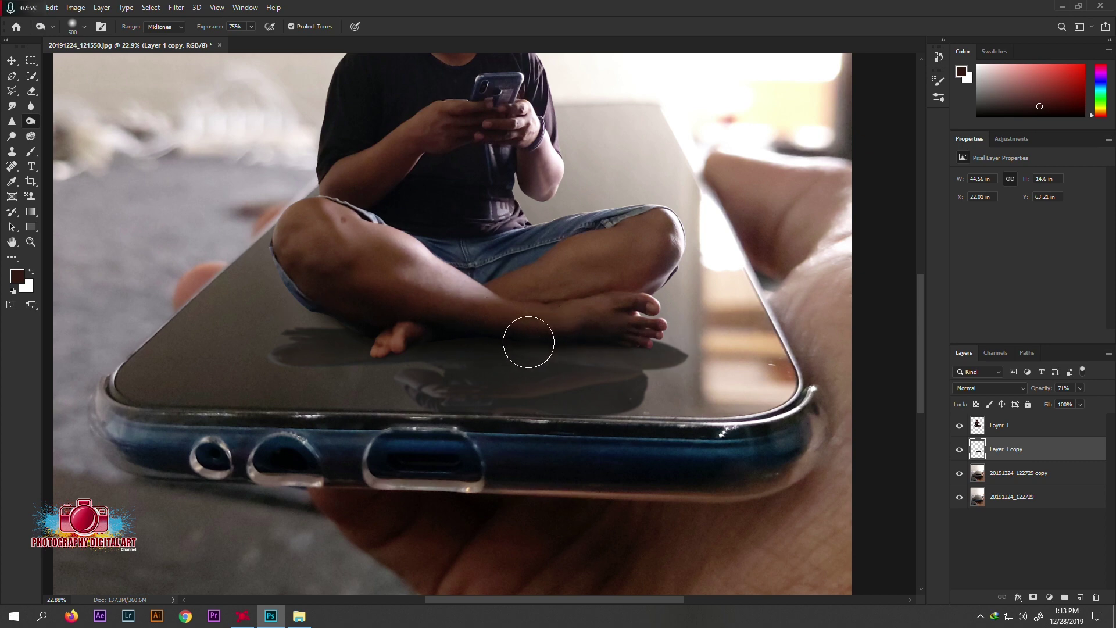
{"action": "scroll", "coordinate": [661, 375], "scroll_direction": "down", "scroll_amount": 3, "text": "alt"}
{"action": "scroll", "coordinate": [661, 375], "scroll_direction": "down", "scroll_amount": 2, "text": "alt"}
{"action": "key", "text": "]"}
{"action": "key", "text": "]"}
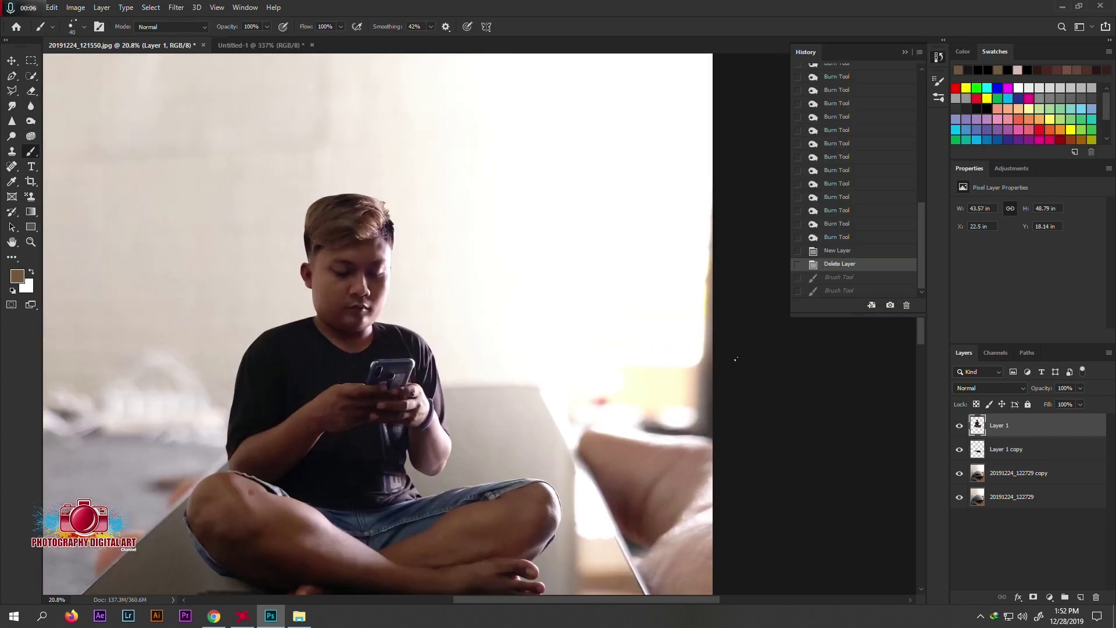
- Zoom in on the hair and set up the Smudge tool with a small brush
{"action": "scroll", "coordinate": [377, 232], "scroll_direction": "up", "scroll_amount": 2, "text": "alt"}
{"action": "scroll", "coordinate": [355, 244], "scroll_direction": "up", "scroll_amount": 2, "text": "alt"}
{"action": "scroll", "coordinate": [326, 253], "scroll_direction": "up", "scroll_amount": 2, "text": "alt"}
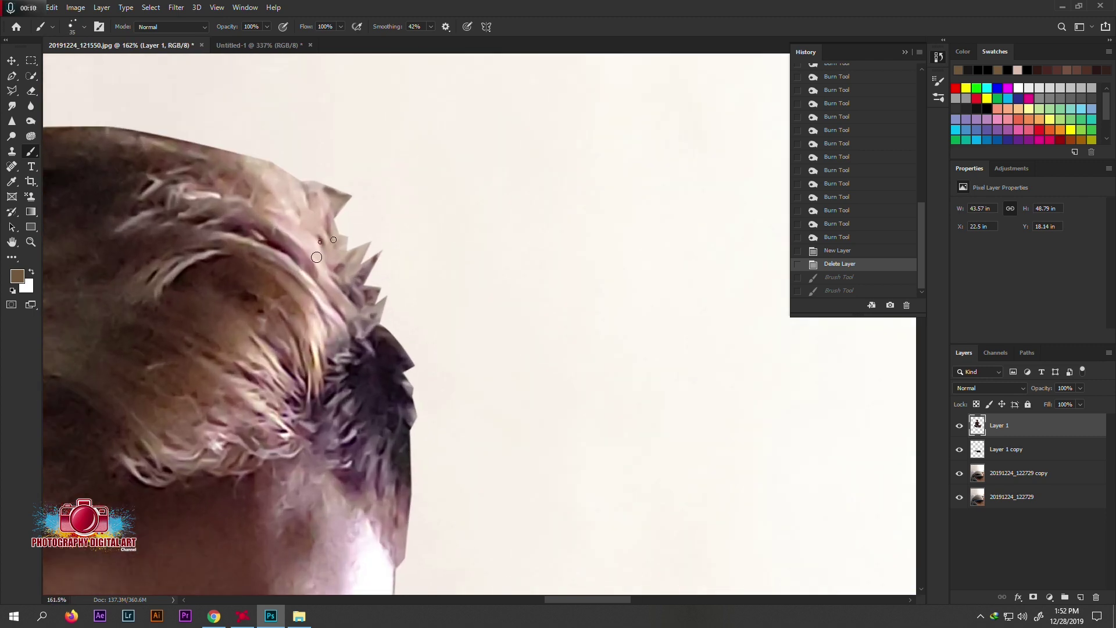
{"action": "key", "text": "r"}
{"action": "scroll", "coordinate": [274, 193], "scroll_direction": "up", "scroll_amount": 2, "text": "alt"}
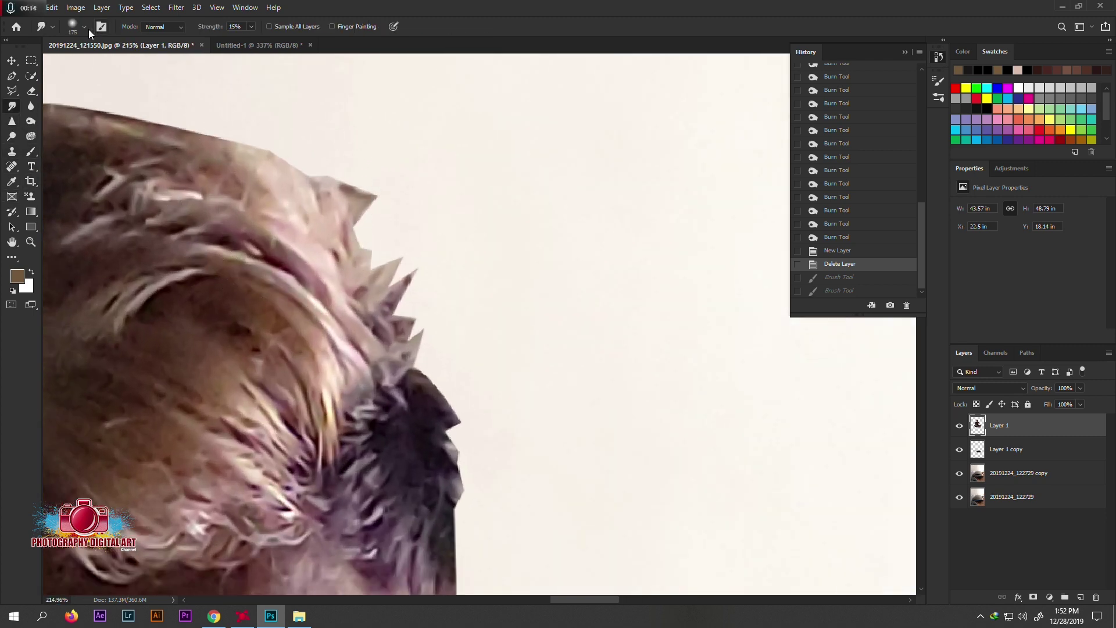
{"action": "left_click", "coordinate": [84, 27]}
{"action": "left_click", "coordinate": [412, 4]}
{"action": "key", "text": "bracketleft"}
{"action": "key", "text": "bracketleft"}
{"action": "key", "text": "bracketleft"}
- Smudge the jagged dark hair edge, resizing the brush and setting strength to 80%
{"action": "left_click_drag", "start_coordinate": [345, 237], "coordinate": [352, 213]}
{"action": "key", "text": "bracketright"}
{"action": "left_click_drag", "start_coordinate": [411, 370], "coordinate": [443, 418]}
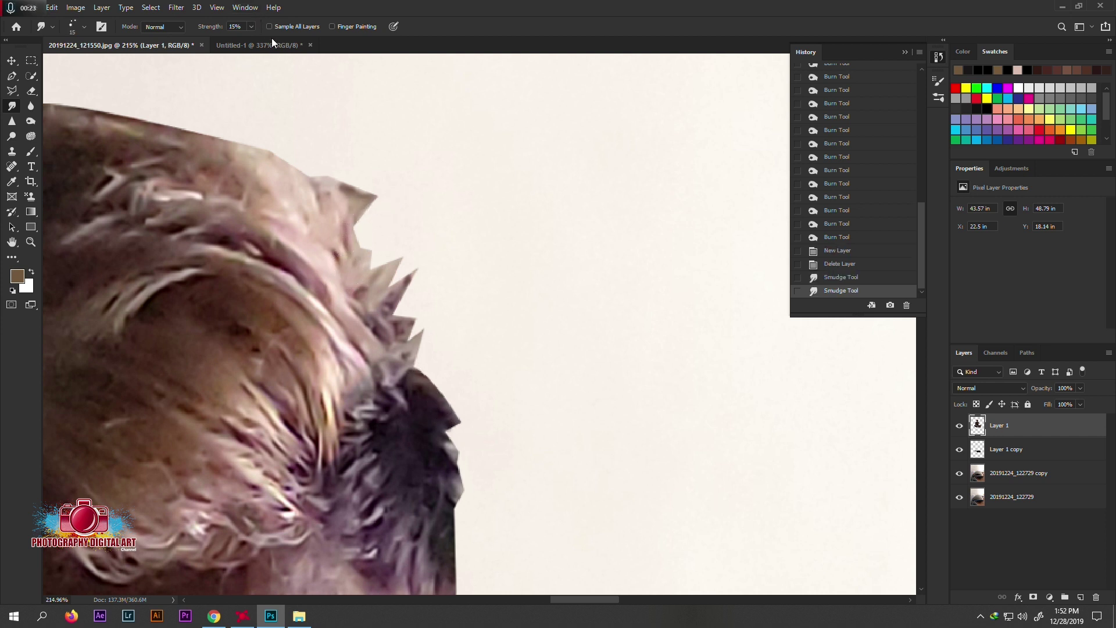
{"action": "left_click_drag", "start_coordinate": [267, 39], "coordinate": [269, 38]}
{"action": "key", "text": "bracketleft"}
{"action": "key", "text": "bracketleft"}
{"action": "key", "text": "bracketleft"}
{"action": "mouse_move", "coordinate": [465, 423]}
{"action": "left_mouse_down"}
{"action": "mouse_move", "coordinate": [445, 442]}
{"action": "mouse_move", "coordinate": [446, 424]}
{"action": "mouse_move", "coordinate": [449, 456]}
{"action": "left_mouse_up"}
{"action": "key", "text": "bracketright"}
{"action": "key", "text": "bracketright"}
{"action": "key", "text": "bracketright"}
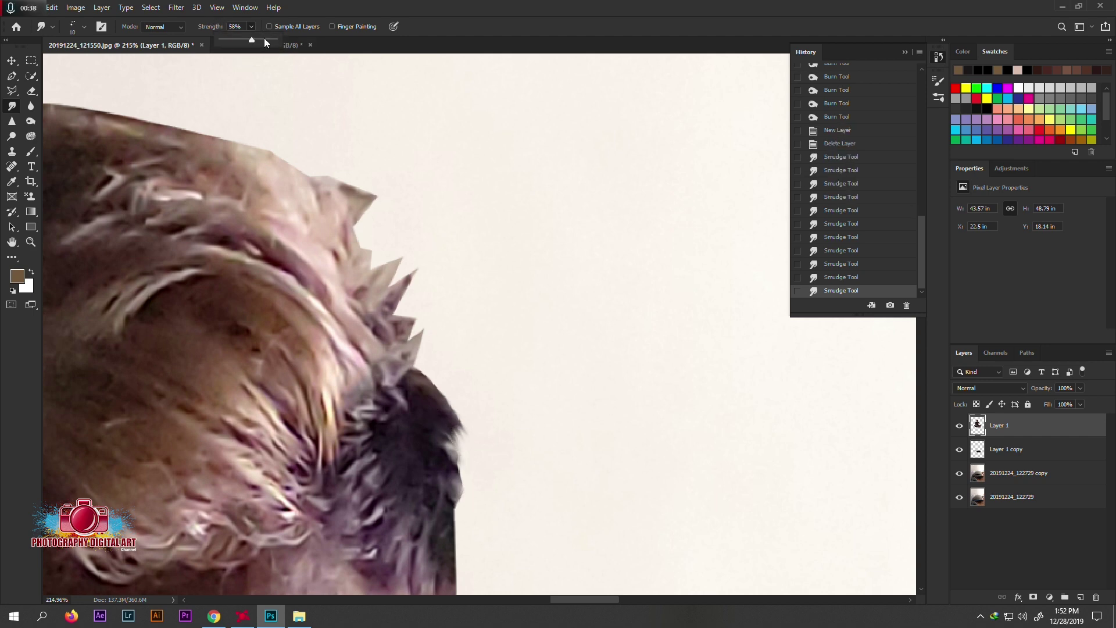
{"action": "left_click_drag", "start_coordinate": [264, 40], "coordinate": [266, 39]}
{"action": "left_click_drag", "start_coordinate": [462, 431], "coordinate": [449, 491]}
- Smooth the dark hair edge above the forehead and along its lower part
{"action": "scroll", "coordinate": [492, 377], "scroll_direction": "down", "scroll_amount": 2}
{"action": "scroll", "coordinate": [493, 377], "scroll_direction": "down", "scroll_amount": 2}
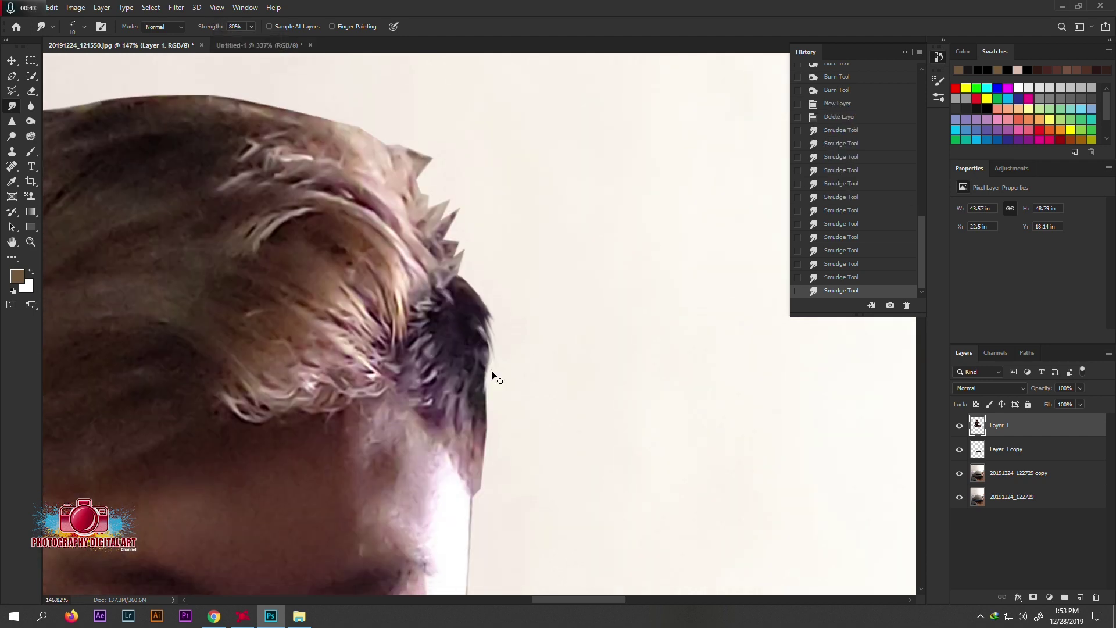
{"action": "left_click_drag", "start_coordinate": [489, 320], "coordinate": [486, 387]}
{"action": "left_click_drag", "start_coordinate": [493, 349], "coordinate": [483, 320]}
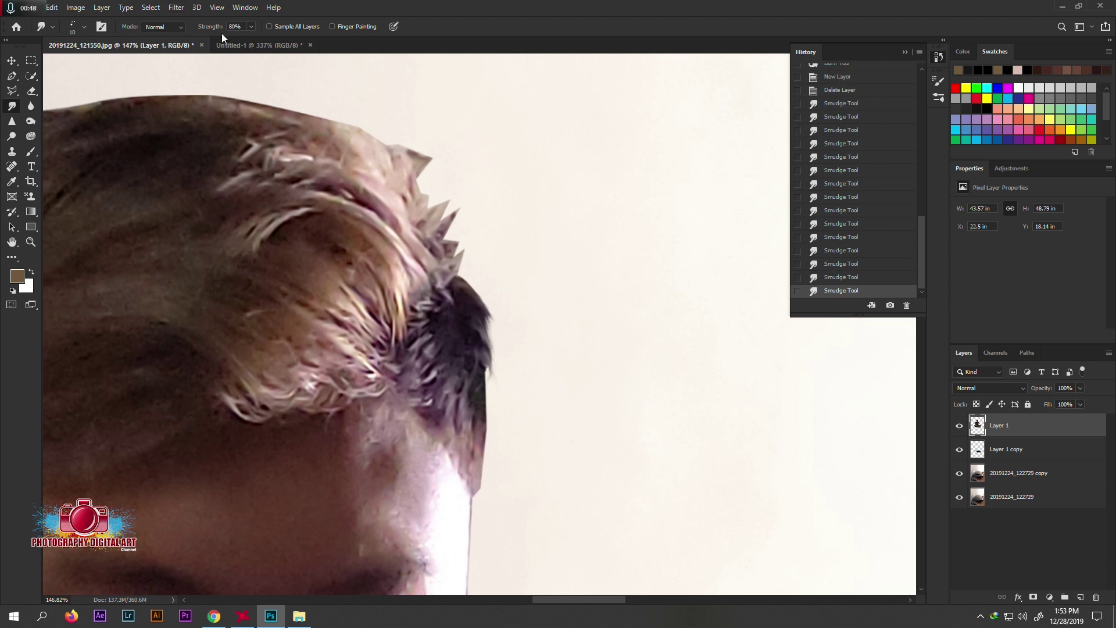
{"action": "mouse_move", "coordinate": [479, 382]}
{"action": "left_mouse_down"}
{"action": "mouse_move", "coordinate": [491, 366]}
{"action": "mouse_move", "coordinate": [483, 415]}
{"action": "left_mouse_up"}
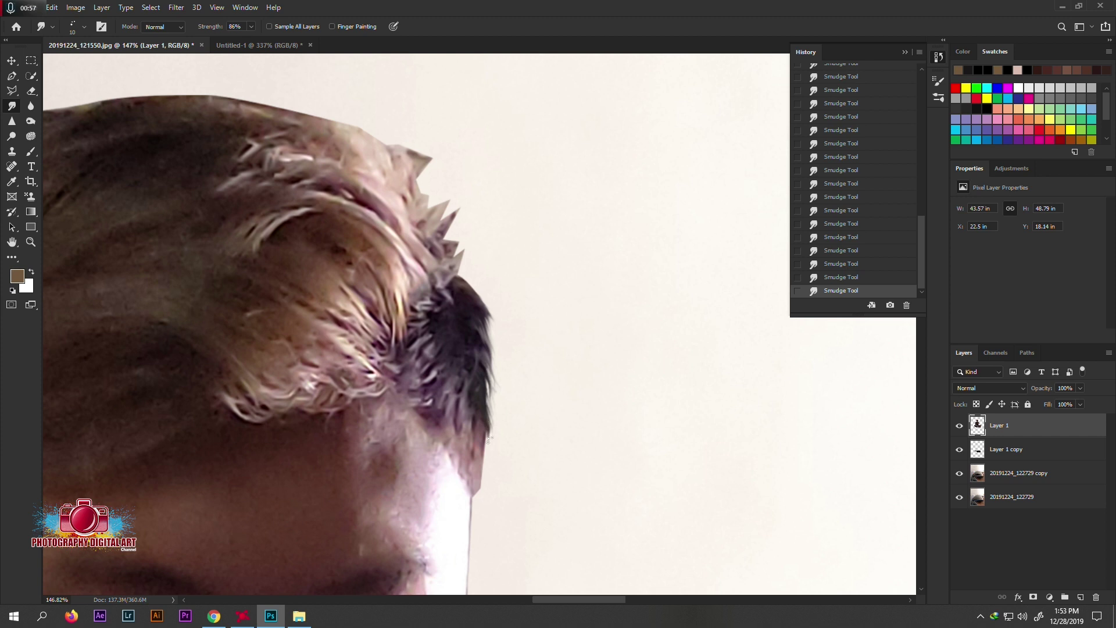
- Smudge the right hair edge downward and outward into wispy strands
{"action": "scroll", "coordinate": [480, 440], "scroll_direction": "up", "scroll_amount": 2}
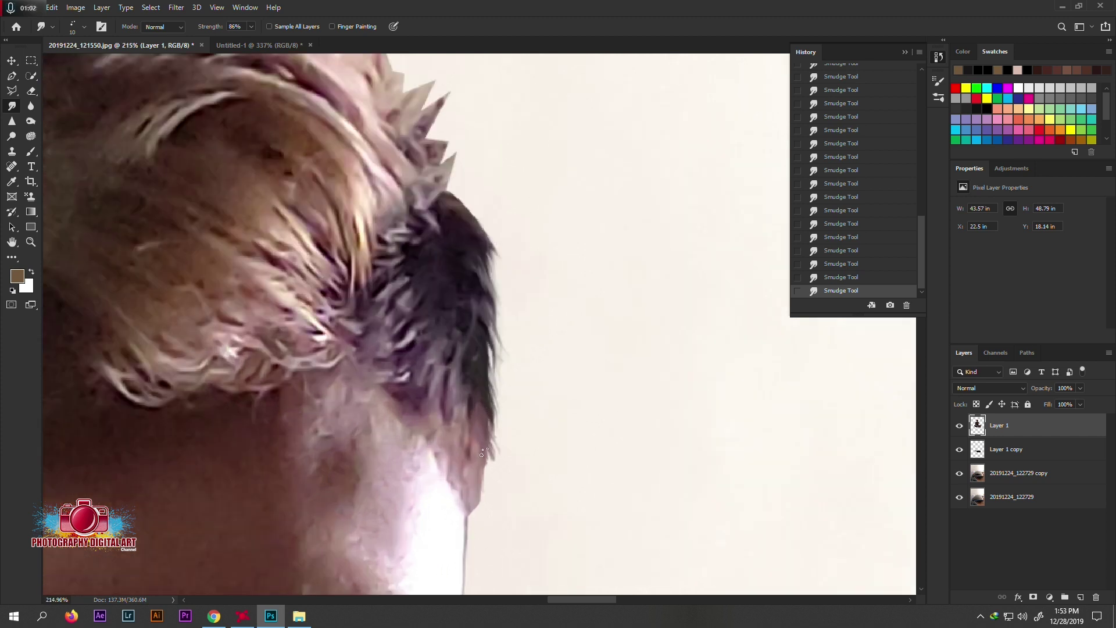
{"action": "scroll", "coordinate": [471, 407], "scroll_direction": "up", "scroll_amount": 2}
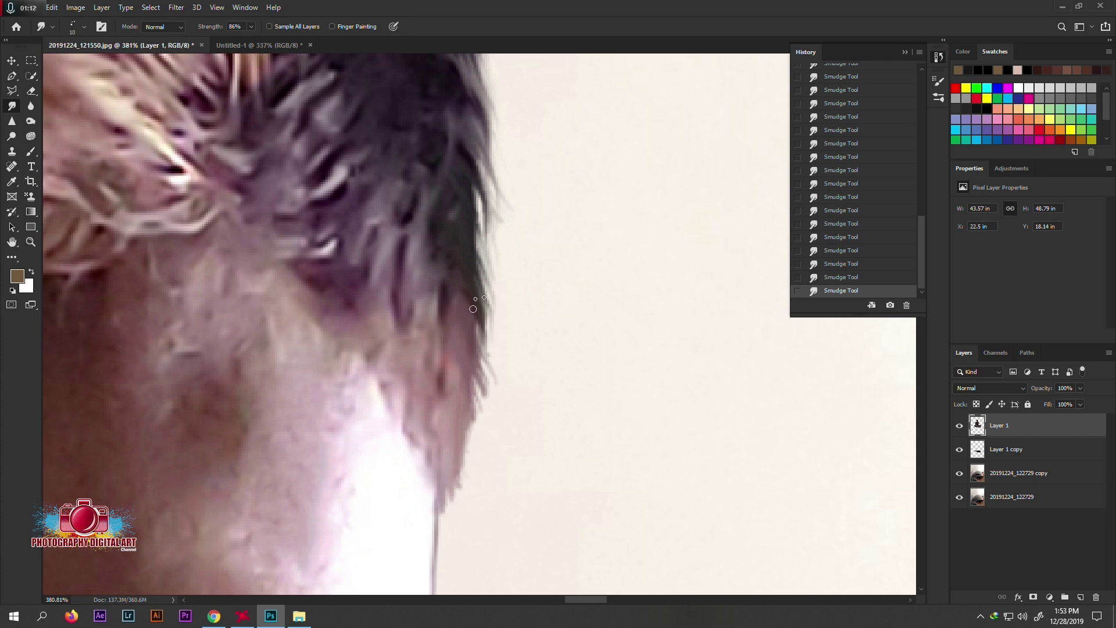
{"action": "left_click_drag", "start_coordinate": [473, 309], "coordinate": [472, 348]}
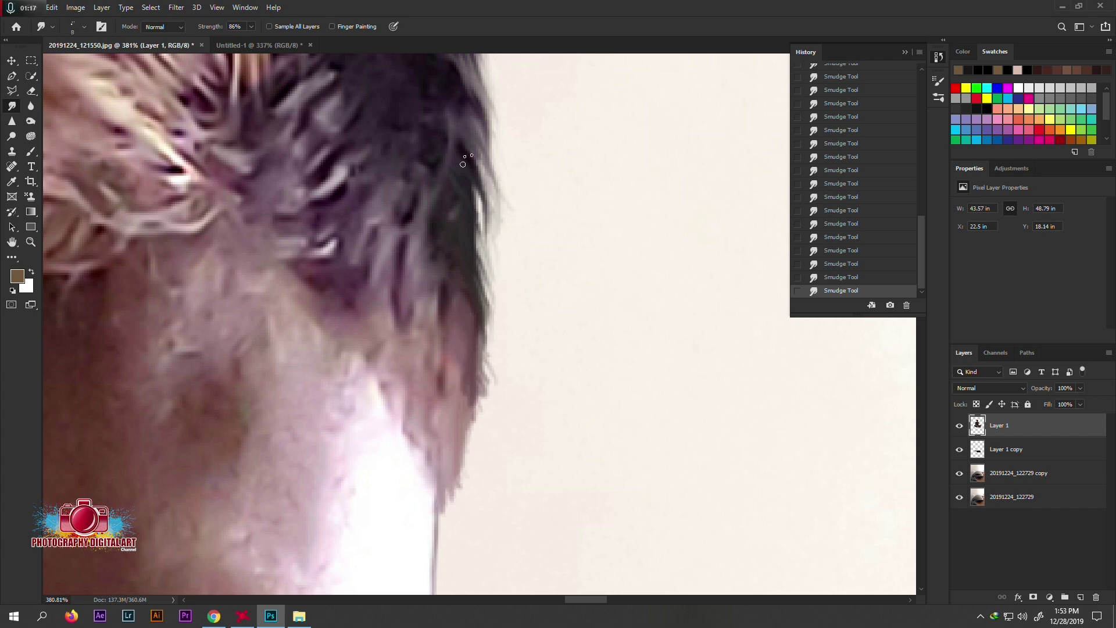
{"action": "scroll", "coordinate": [477, 287], "scroll_direction": "down", "scroll_amount": 2}
{"action": "scroll", "coordinate": [727, 260], "scroll_direction": "up", "scroll_amount": 2}
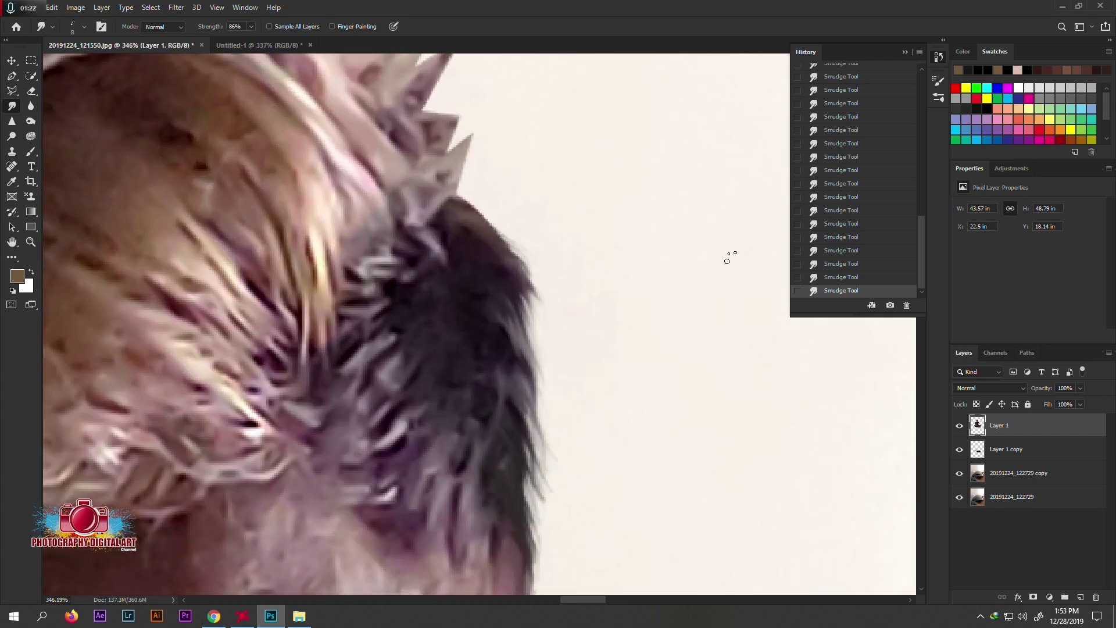
{"action": "left_click_drag", "start_coordinate": [459, 216], "coordinate": [479, 342]}
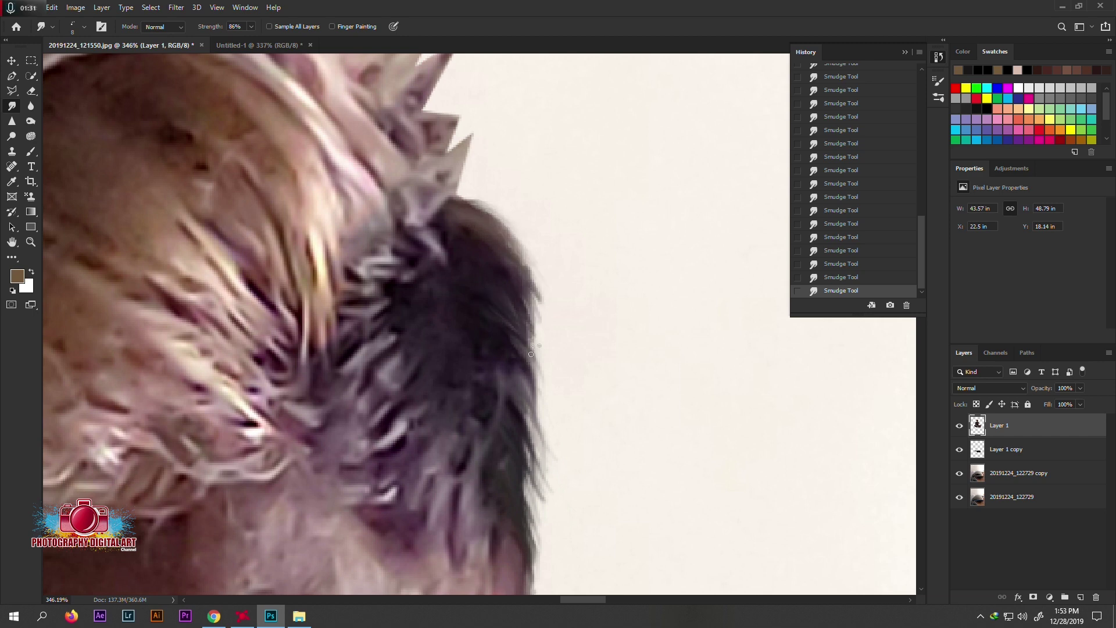
- Pull the hair tips and spikes along the top outward into fine strands
{"action": "scroll", "coordinate": [486, 309], "scroll_direction": "up", "scroll_amount": 3}
{"action": "left_click_drag", "start_coordinate": [487, 265], "coordinate": [493, 215]}
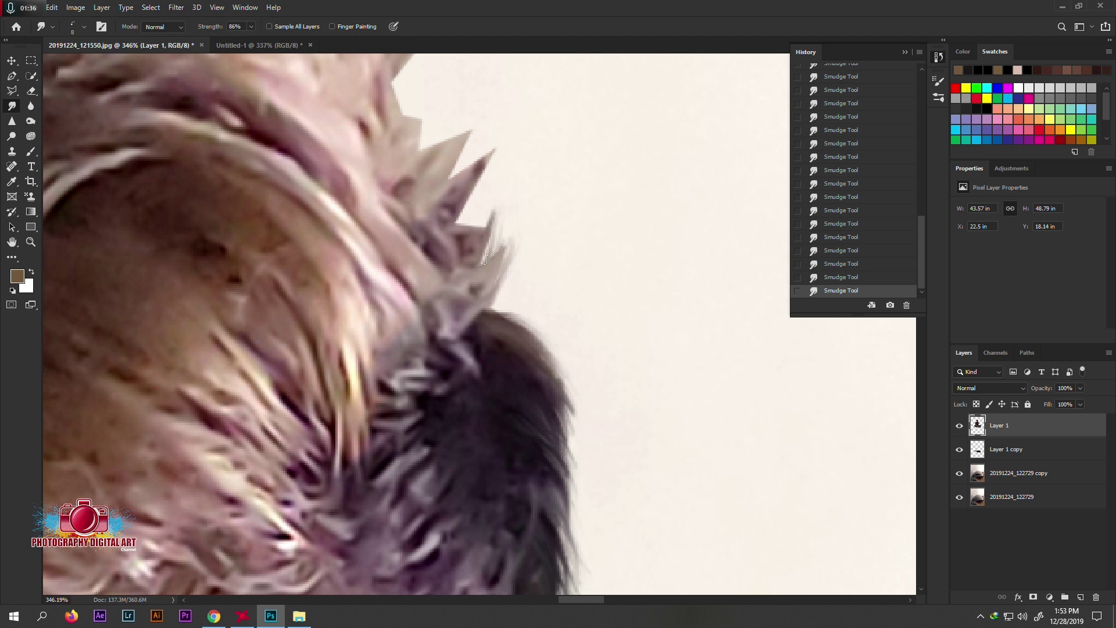
{"action": "mouse_move", "coordinate": [514, 293]}
{"action": "left_mouse_down"}
{"action": "mouse_move", "coordinate": [523, 240]}
{"action": "mouse_move", "coordinate": [546, 201]}
{"action": "left_mouse_up"}
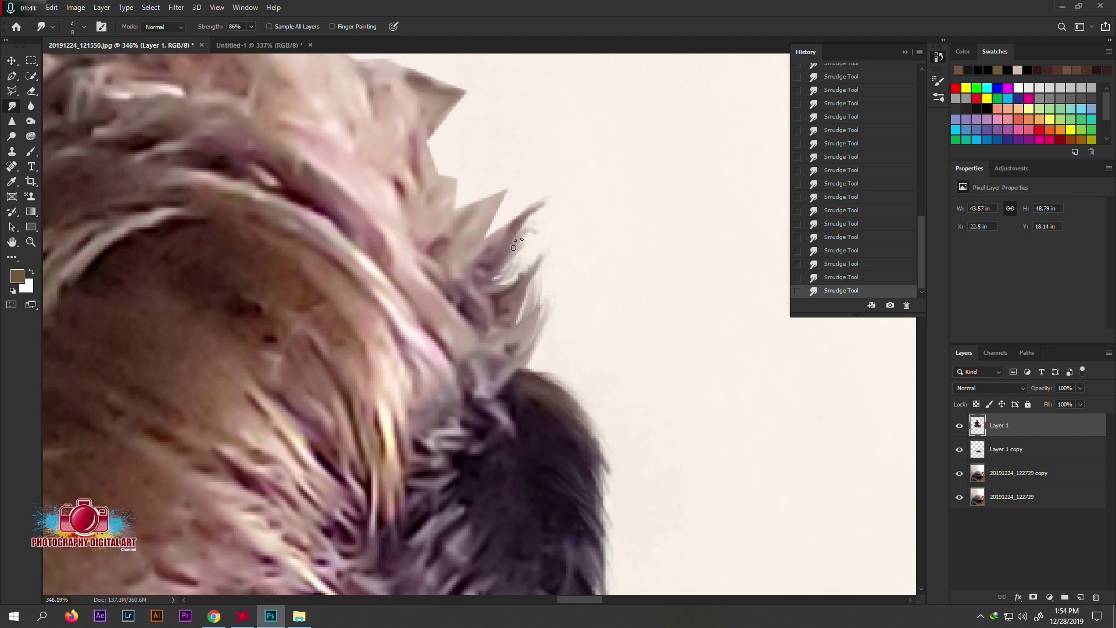
{"action": "mouse_move", "coordinate": [514, 250]}
{"action": "left_mouse_down"}
{"action": "mouse_move", "coordinate": [538, 220]}
{"action": "mouse_move", "coordinate": [512, 179]}
{"action": "left_mouse_up"}
{"action": "left_click_drag", "start_coordinate": [465, 212], "coordinate": [483, 174]}
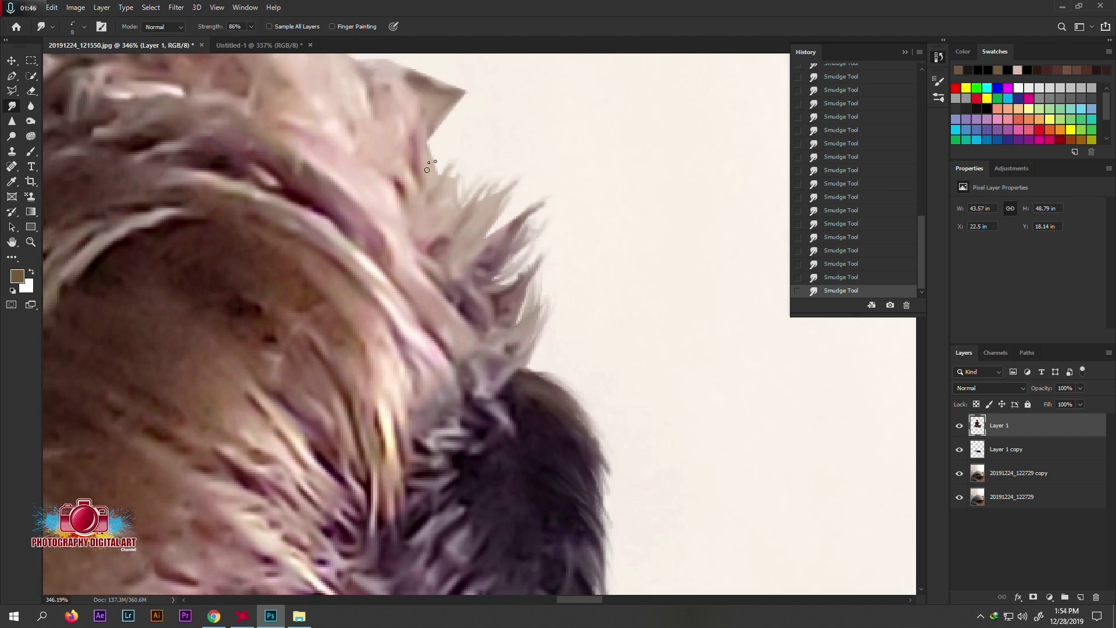
{"action": "mouse_move", "coordinate": [425, 145]}
{"action": "left_mouse_down"}
{"action": "mouse_move", "coordinate": [433, 241]}
{"action": "mouse_move", "coordinate": [523, 165]}
{"action": "mouse_move", "coordinate": [506, 154]}
{"action": "left_mouse_up"}
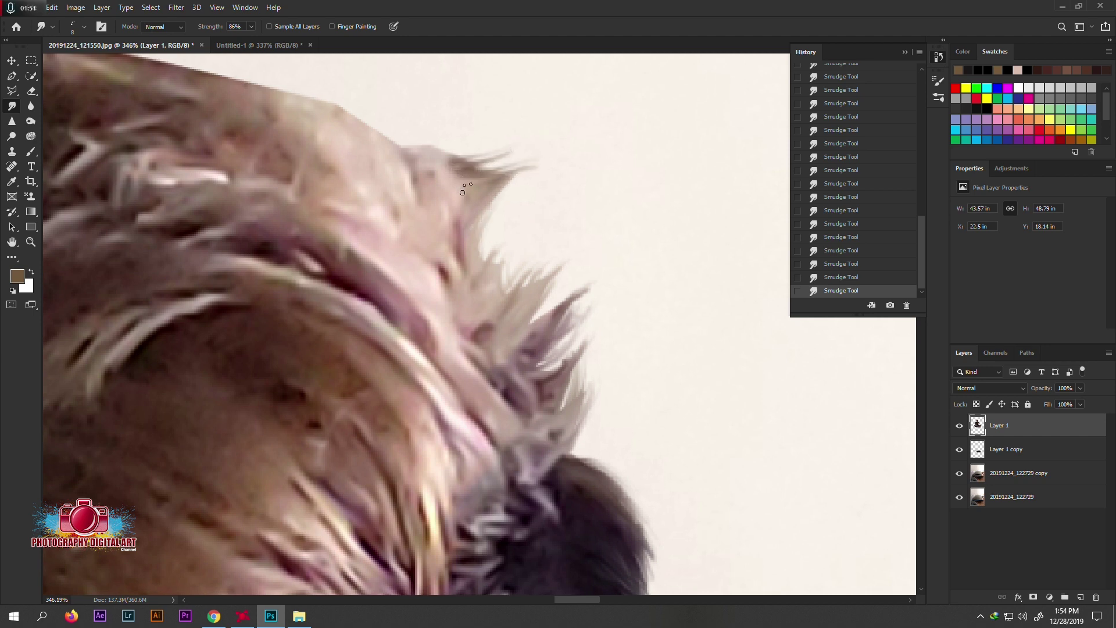
{"action": "mouse_move", "coordinate": [381, 174]}
{"action": "left_mouse_down"}
{"action": "mouse_move", "coordinate": [537, 241]}
{"action": "mouse_move", "coordinate": [617, 216]}
{"action": "left_mouse_up"}
{"action": "left_click_drag", "start_coordinate": [582, 251], "coordinate": [617, 225]}
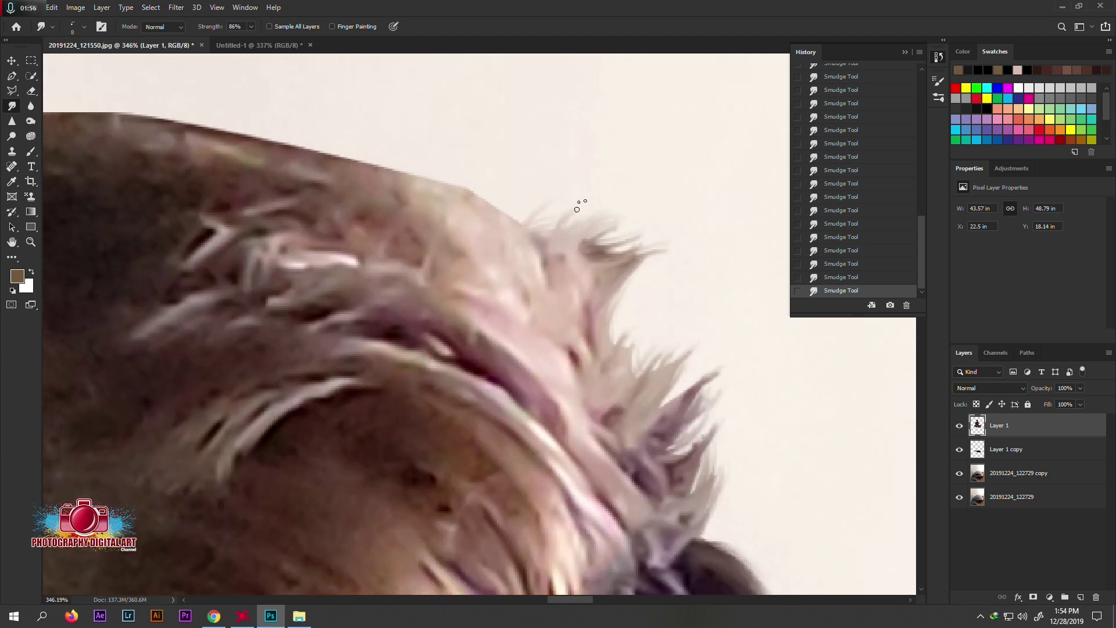
{"action": "left_click_drag", "start_coordinate": [550, 236], "coordinate": [534, 198]}
- Zoom and pan to bring another stretch of the hair edge into view
{"action": "scroll", "coordinate": [515, 230], "scroll_direction": "down", "scroll_amount": 10}
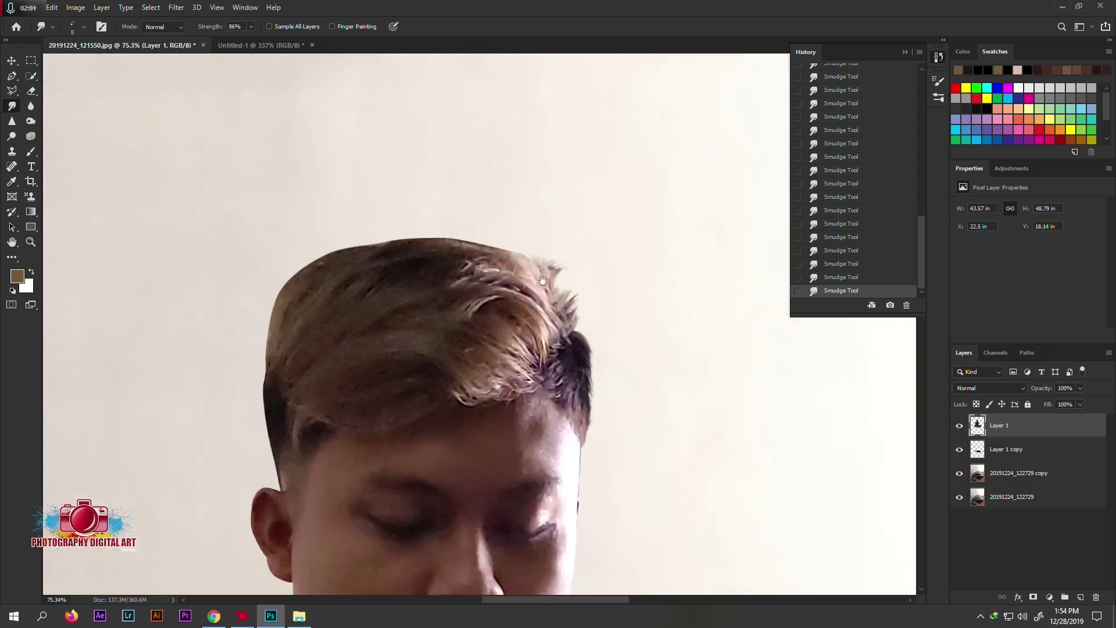
{"action": "scroll", "coordinate": [598, 283], "scroll_direction": "down", "scroll_amount": 2}
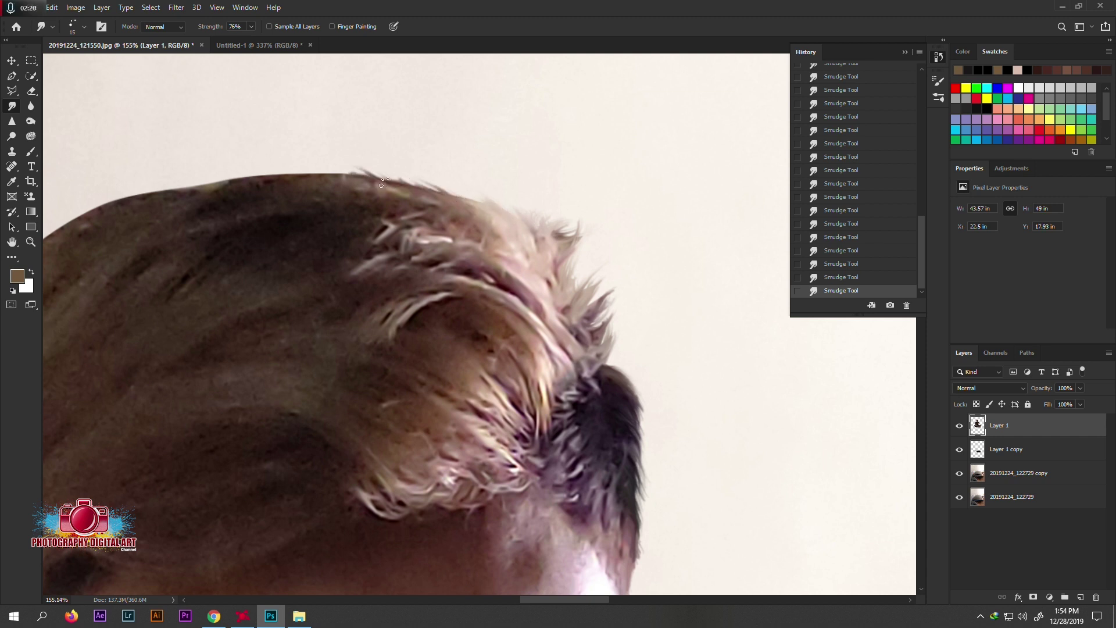
{"action": "scroll", "coordinate": [382, 185], "scroll_direction": "up", "scroll_amount": 2}
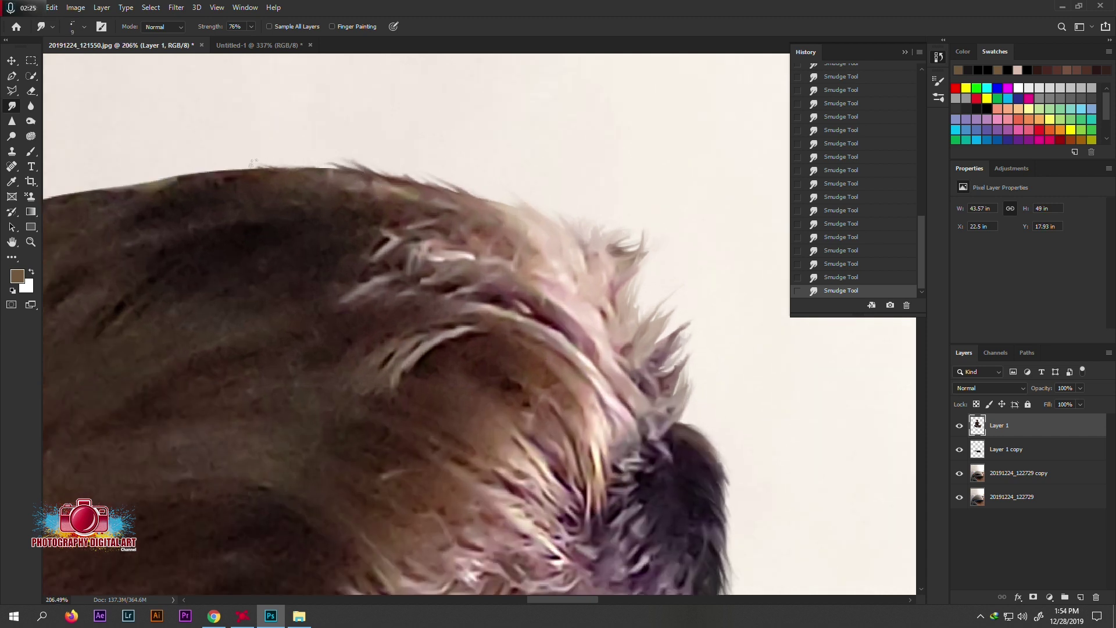
{"action": "left_click_drag", "start_coordinate": [345, 180], "coordinate": [624, 248]}
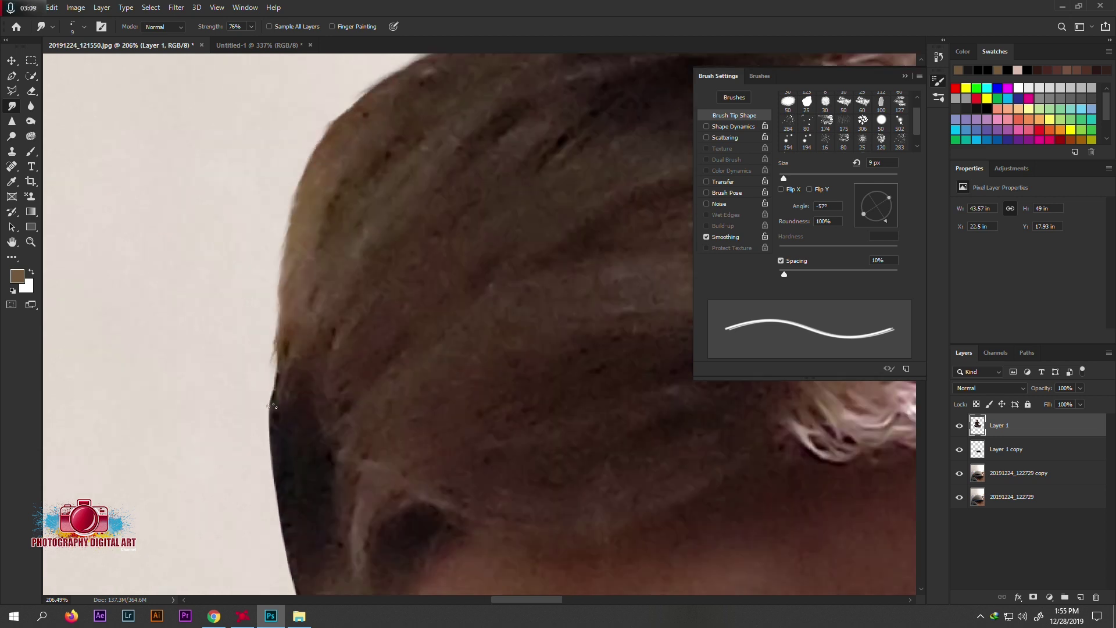
- Move to the left side of the head and smudge the top hair edge into strands
{"action": "left_click_drag", "start_coordinate": [269, 430], "coordinate": [284, 388]}
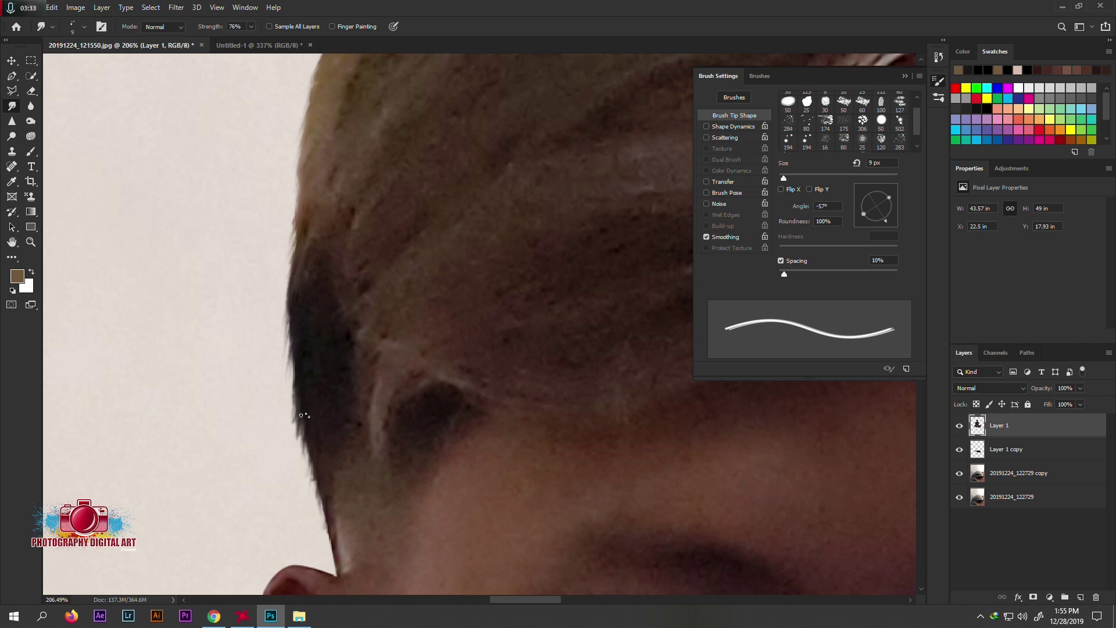
{"action": "scroll", "coordinate": [301, 415], "scroll_direction": "down", "scroll_amount": 3}
{"action": "scroll", "coordinate": [301, 415], "scroll_direction": "down", "scroll_amount": 3}
{"action": "scroll", "coordinate": [526, 286], "scroll_direction": "up", "scroll_amount": 3}
{"action": "scroll", "coordinate": [451, 287], "scroll_direction": "up", "scroll_amount": 2}
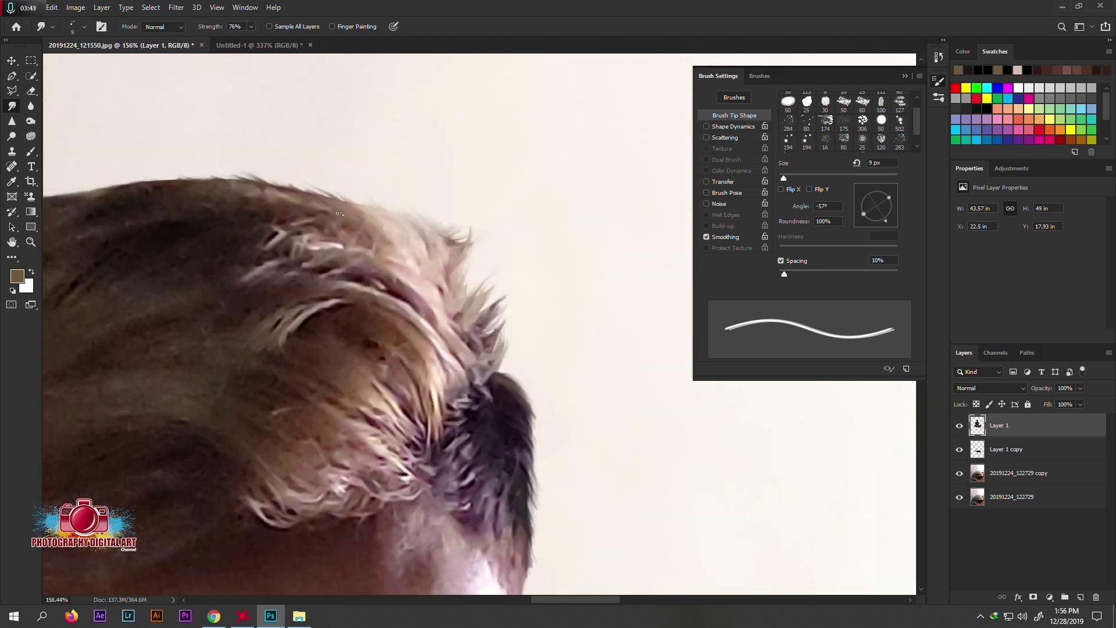
{"action": "scroll", "coordinate": [340, 213], "scroll_direction": "up", "scroll_amount": 3}
{"action": "mouse_move", "coordinate": [324, 196]}
{"action": "left_mouse_down"}
{"action": "mouse_move", "coordinate": [211, 177]}
{"action": "mouse_move", "coordinate": [146, 144]}
{"action": "mouse_move", "coordinate": [376, 205]}
{"action": "left_mouse_up"}
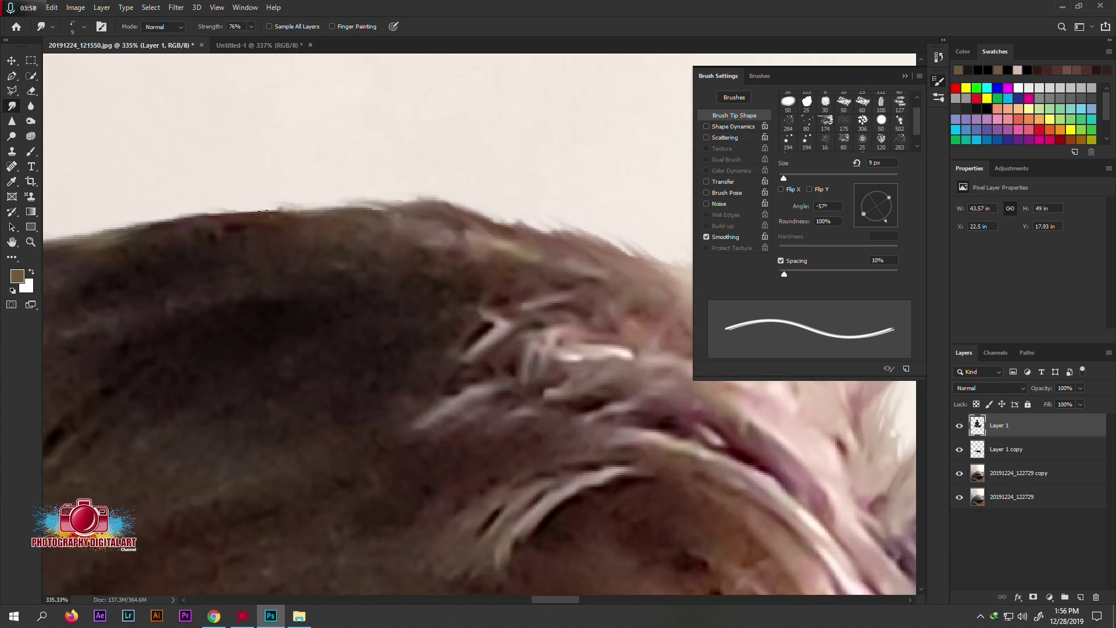
- Draw new wisps from the hair tip and pull darker strands into the background
{"action": "scroll", "coordinate": [261, 214], "scroll_direction": "down", "scroll_amount": 5}
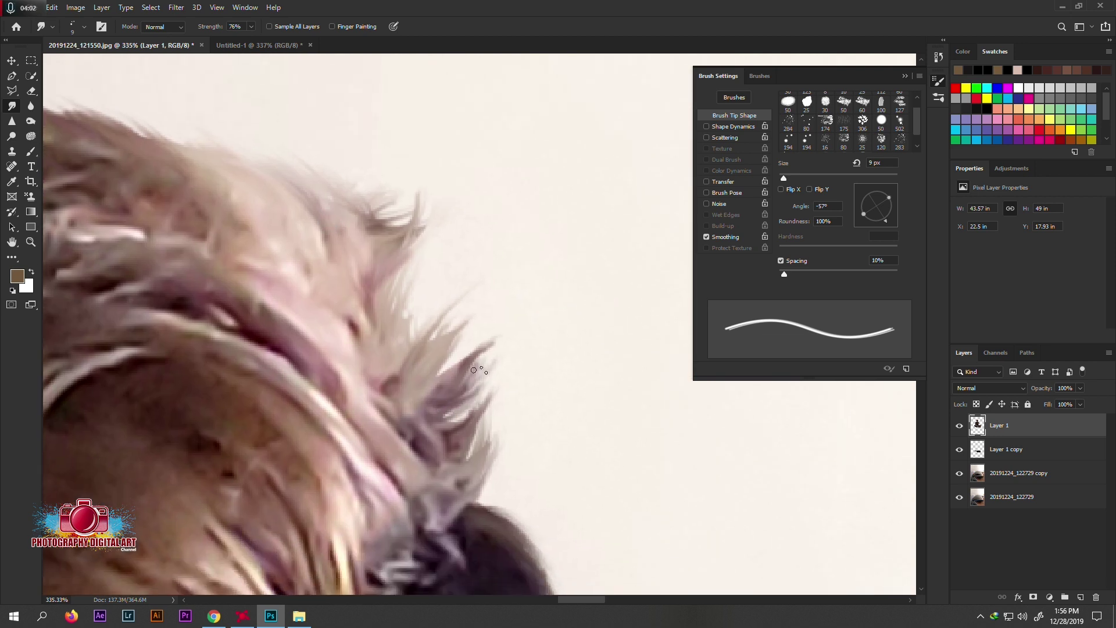
{"action": "mouse_move", "coordinate": [453, 369]}
{"action": "left_mouse_down"}
{"action": "mouse_move", "coordinate": [467, 351]}
{"action": "mouse_move", "coordinate": [477, 409]}
{"action": "mouse_move", "coordinate": [515, 344]}
{"action": "mouse_move", "coordinate": [587, 442]}
{"action": "mouse_move", "coordinate": [599, 544]}
{"action": "left_mouse_up"}
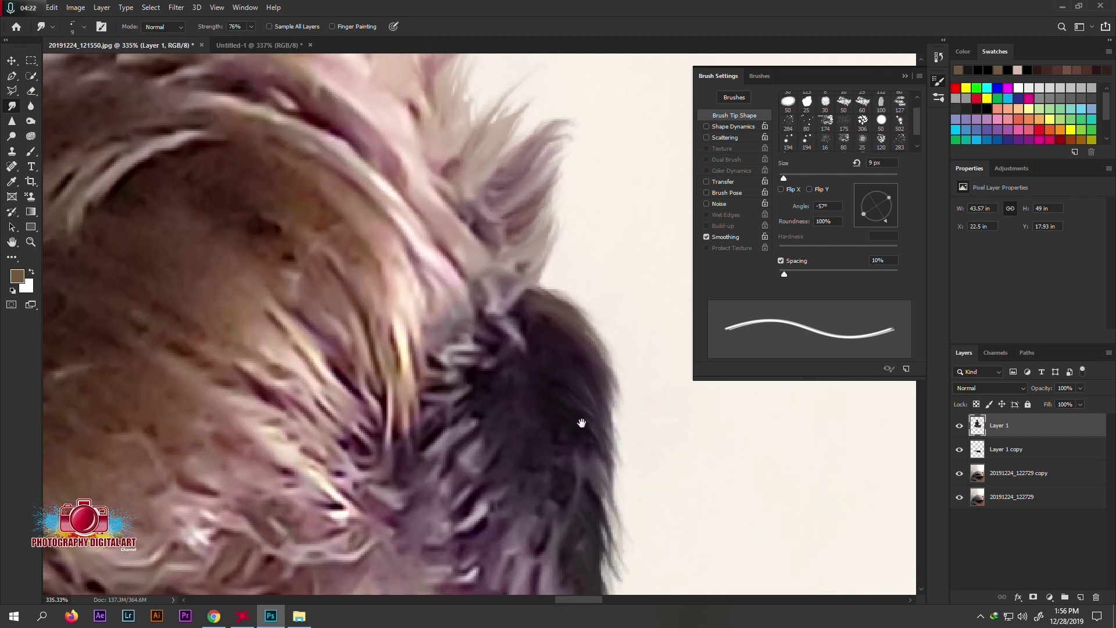
{"action": "left_click_drag", "start_coordinate": [604, 483], "coordinate": [604, 564]}
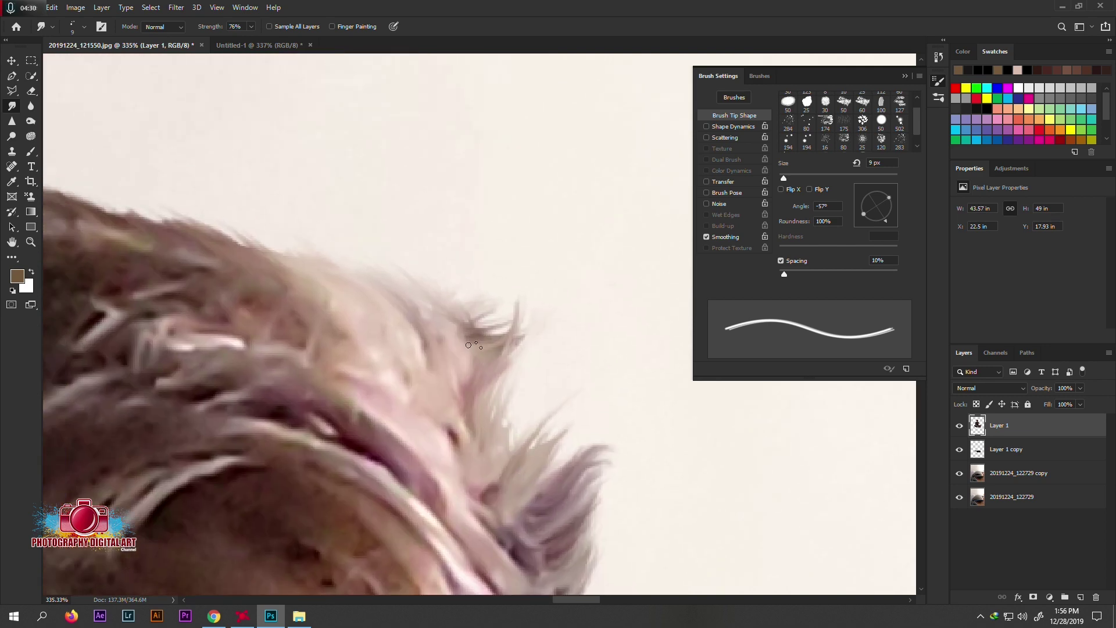
{"action": "left_click_drag", "start_coordinate": [469, 343], "coordinate": [464, 295]}
{"action": "mouse_move", "coordinate": [456, 340]}
{"action": "left_mouse_down"}
{"action": "mouse_move", "coordinate": [442, 303]}
{"action": "mouse_move", "coordinate": [412, 278]}
{"action": "left_mouse_up"}
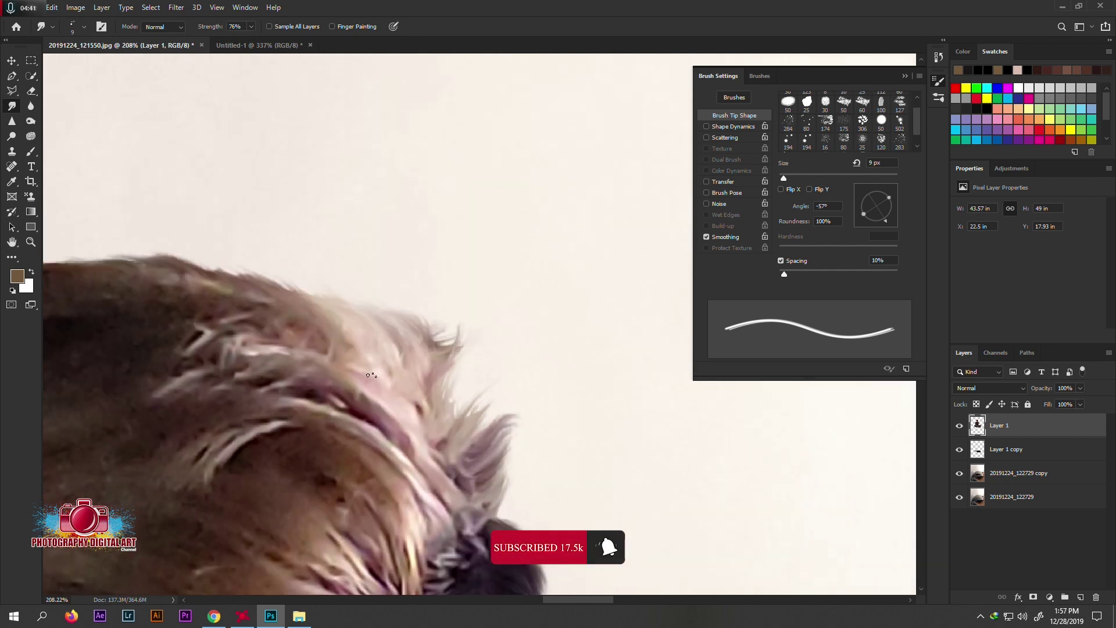
- Set up the Burn tool with 22% exposure and a roughly 1500 px brush
{"action": "scroll", "coordinate": [399, 349], "scroll_direction": "down", "scroll_amount": 5}
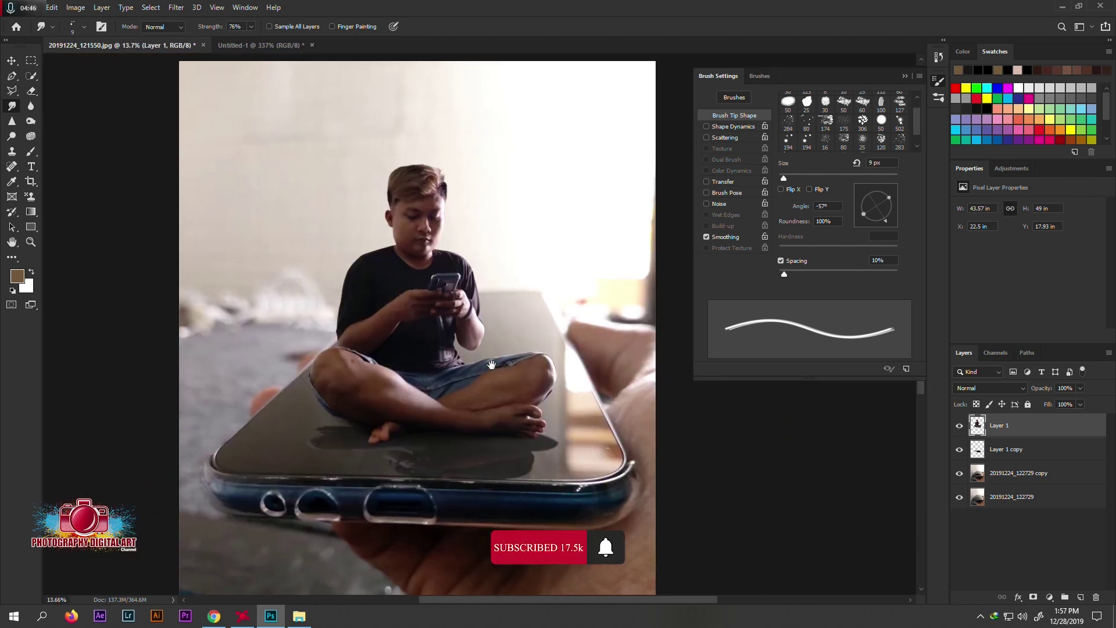
{"action": "scroll", "coordinate": [497, 360], "scroll_direction": "up", "scroll_amount": 1}
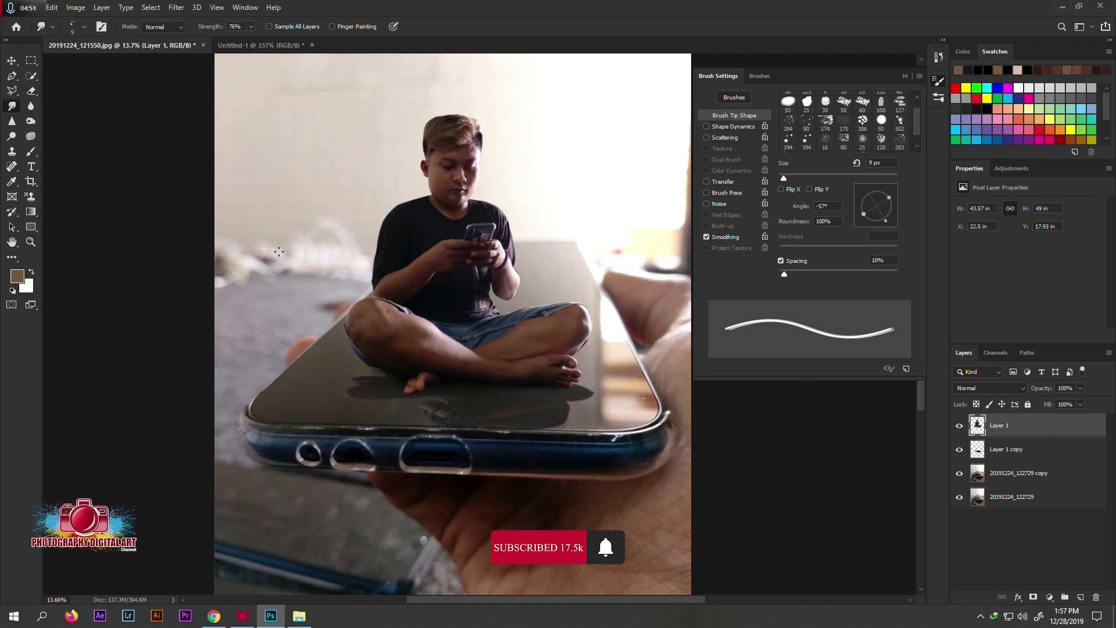
{"action": "key", "text": "o"}
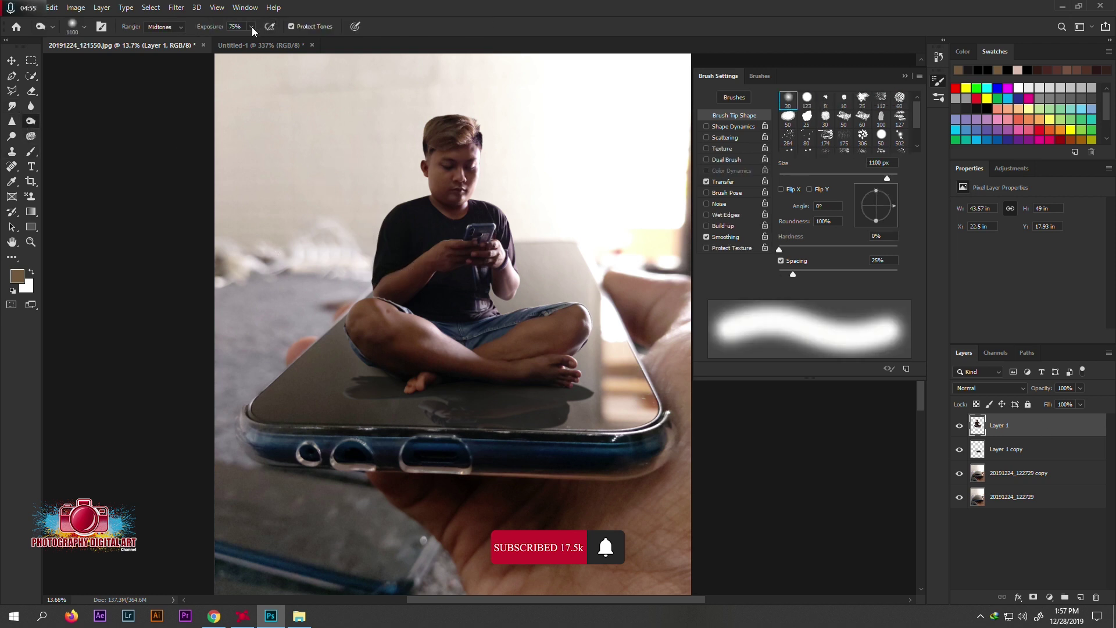
{"action": "left_click_drag", "start_coordinate": [252, 31], "coordinate": [224, 44]}
{"action": "key", "text": "bracketright"}
{"action": "key", "text": "bracketright"}
{"action": "key", "text": "bracketright"}
{"action": "key", "text": "bracketright"}
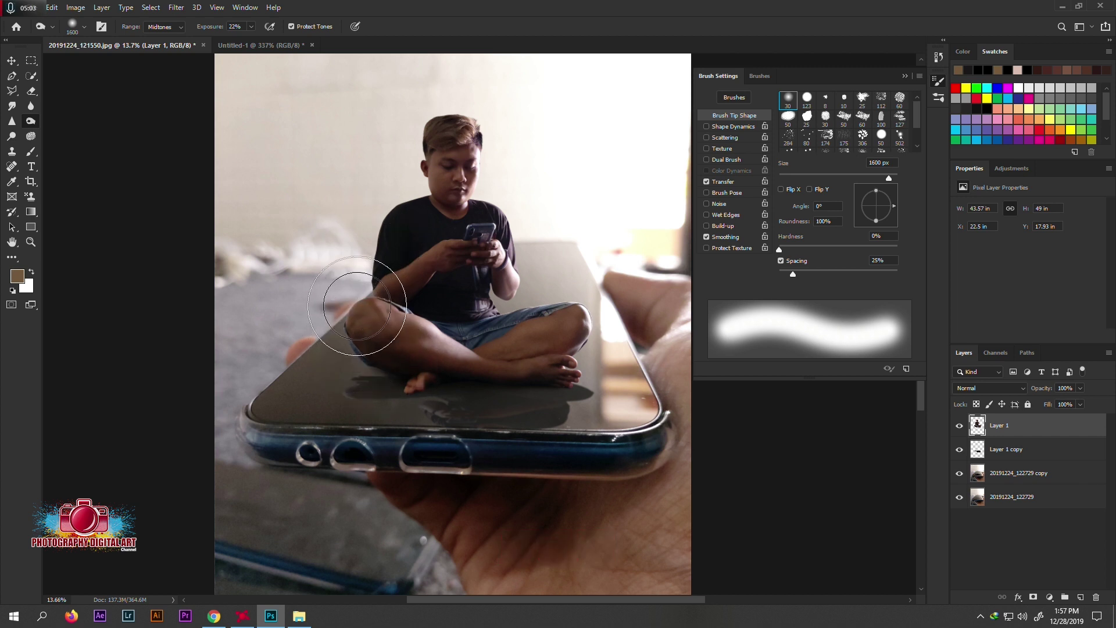
{"action": "key", "text": "bracketleft"}
{"action": "key", "text": "bracketleft"}
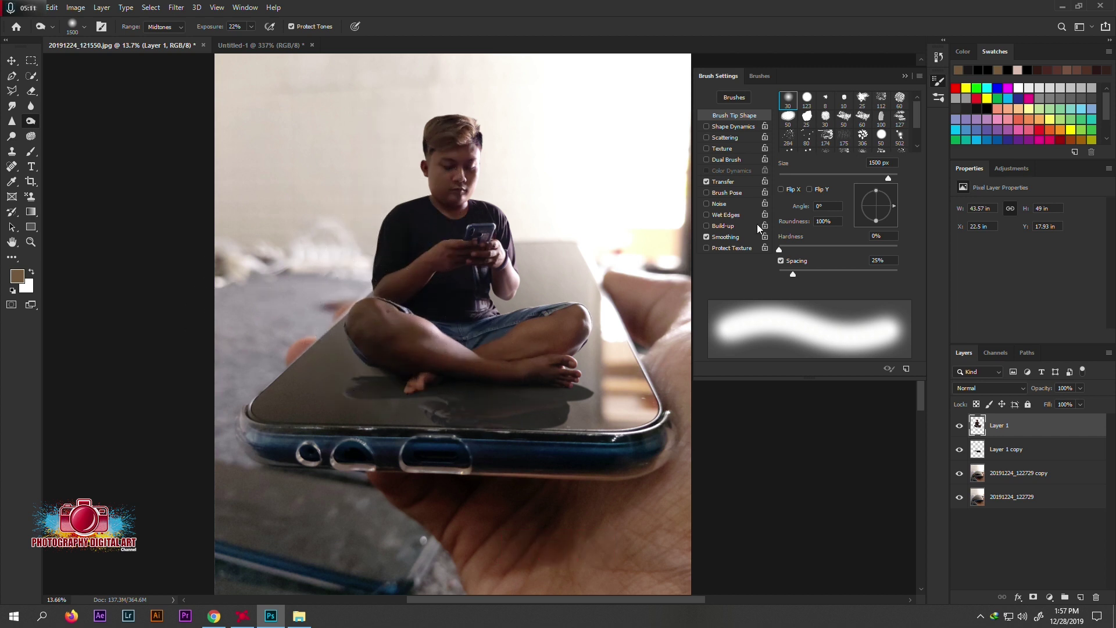
- Burn the 20191224_122729 copy layer around the man's left knee with a 1300 px brush
{"action": "left_click", "coordinate": [1017, 475]}
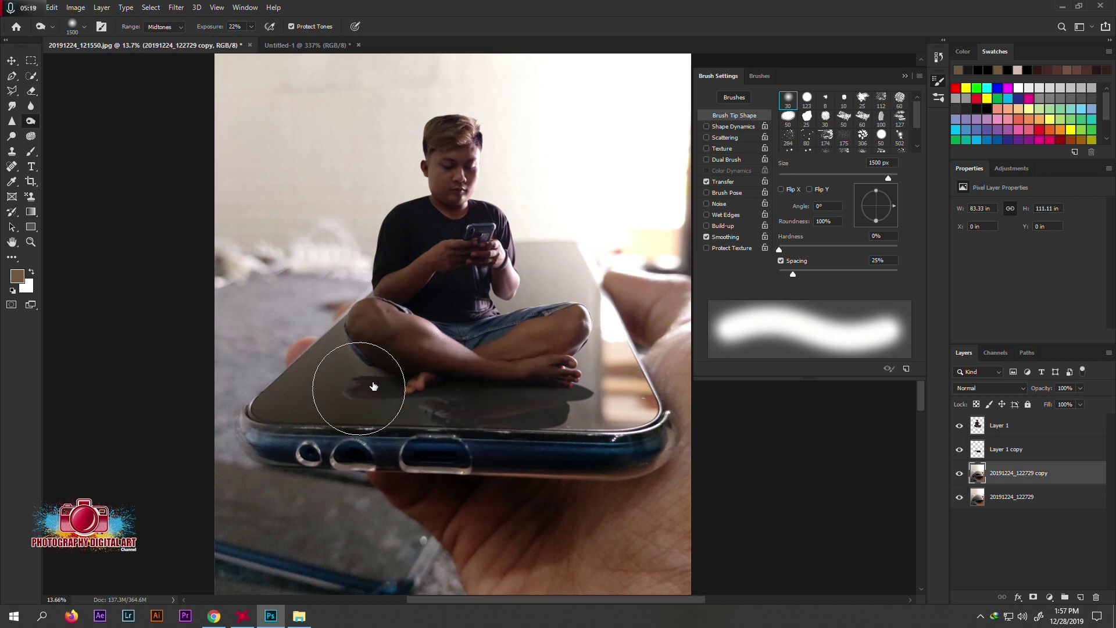
{"action": "key", "text": "bracketleft"}
{"action": "key", "text": "bracketleft"}
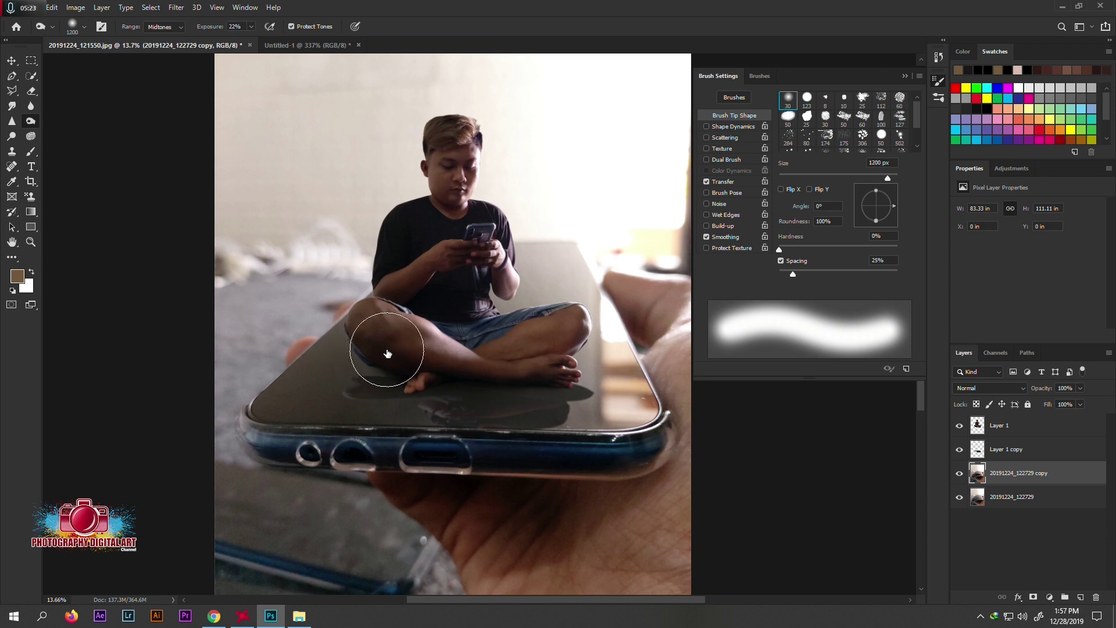
{"action": "key", "text": "bracketright"}
{"action": "key", "text": "bracketright"}
{"action": "key", "text": "bracketright"}
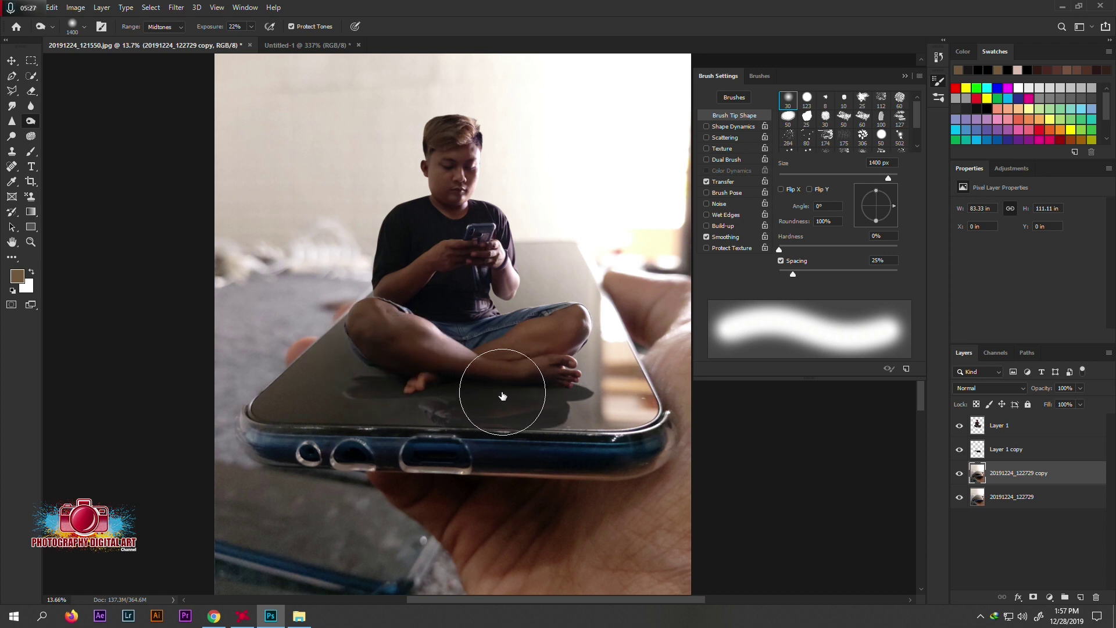
{"action": "key", "text": "bracketright"}
{"action": "key", "text": "bracketleft"}
{"action": "key", "text": "bracketleft"}
{"action": "key", "text": "bracketleft"}
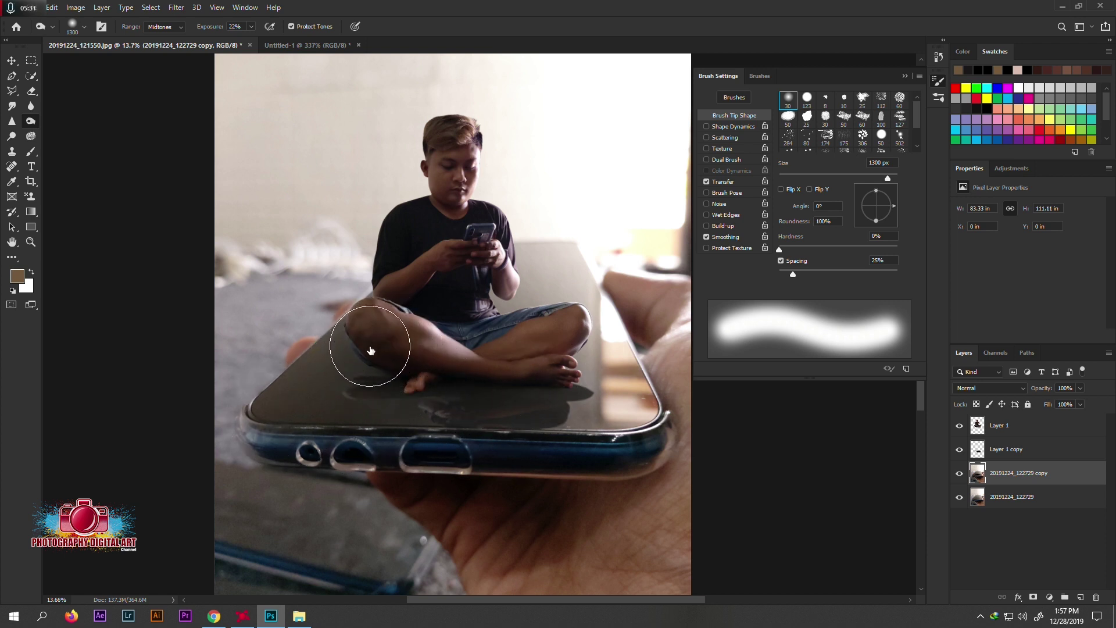
{"action": "left_click_drag", "start_coordinate": [366, 348], "coordinate": [324, 369]}
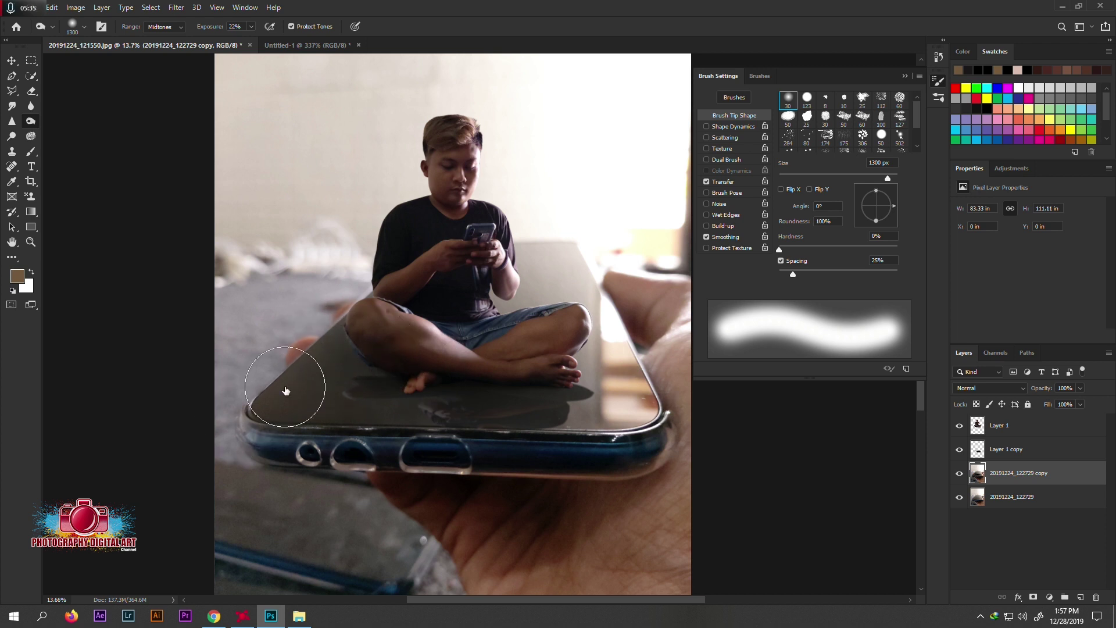
{"action": "scroll", "coordinate": [523, 407], "scroll_direction": "down", "scroll_amount": 2}
{"action": "scroll", "coordinate": [483, 445], "scroll_direction": "down", "scroll_amount": 1}
{"action": "scroll", "coordinate": [531, 451], "scroll_direction": "up", "scroll_amount": 1}
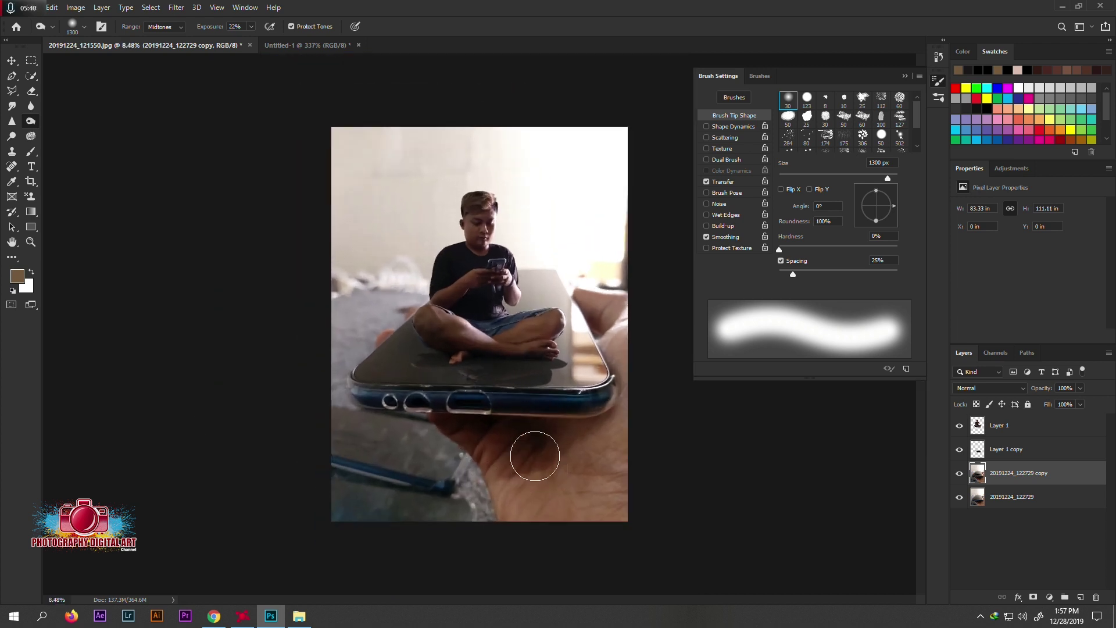
{"action": "scroll", "coordinate": [516, 369], "scroll_direction": "up", "scroll_amount": 1}
- Select the whole canvas and copy a merged image of all layers
{"action": "key", "text": "m"}
{"action": "scroll", "coordinate": [480, 325], "scroll_direction": "down", "scroll_amount": 1}
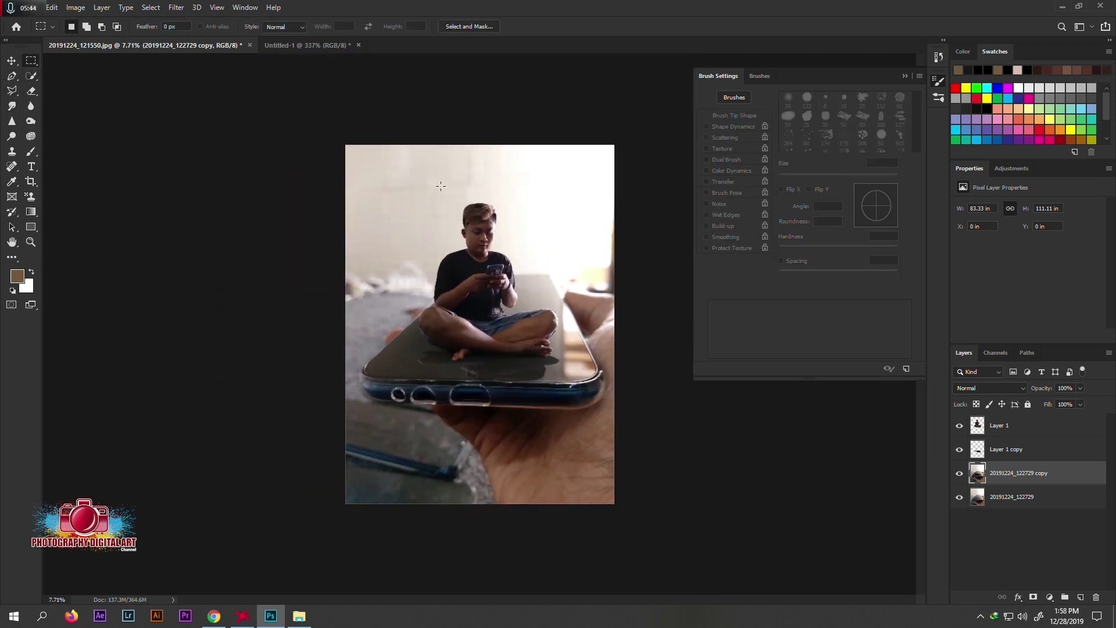
{"action": "left_click_drag", "start_coordinate": [329, 125], "coordinate": [655, 511]}
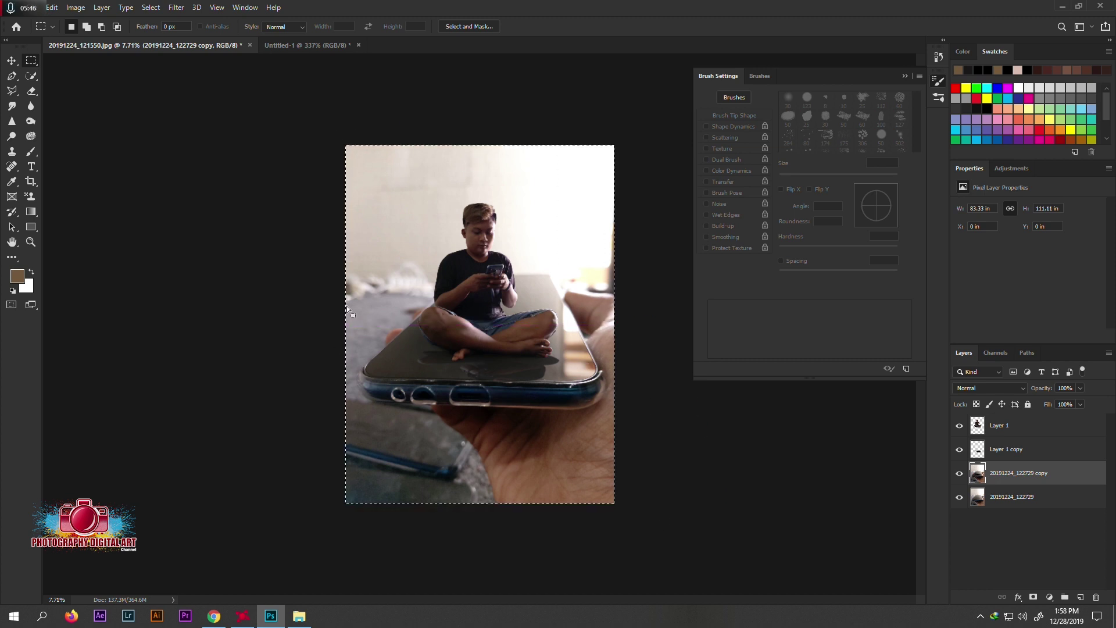
{"action": "left_click", "coordinate": [52, 7]}
{"action": "left_click", "coordinate": [96, 96]}
{"action": "key", "text": "alt+period"}
- Paste the merged copy in place as Layer 2 and launch the Camera Raw Filter
{"action": "left_click", "coordinate": [52, 7]}
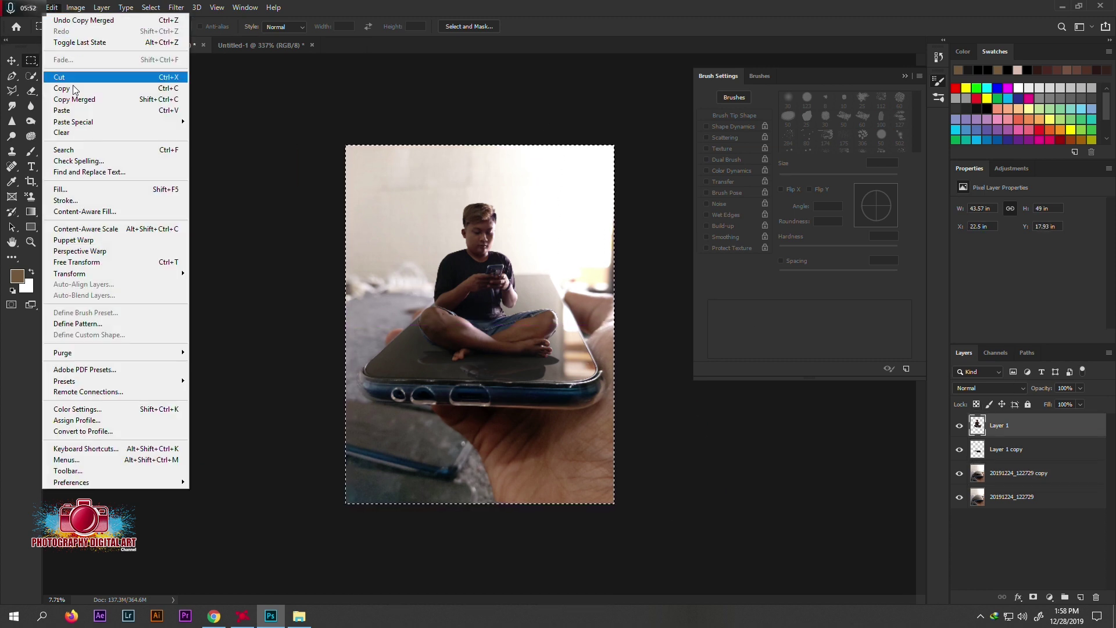
{"action": "left_click", "coordinate": [314, 124]}
{"action": "left_click", "coordinate": [13, 60]}
{"action": "scroll", "coordinate": [451, 248], "scroll_direction": "down", "scroll_amount": 1}
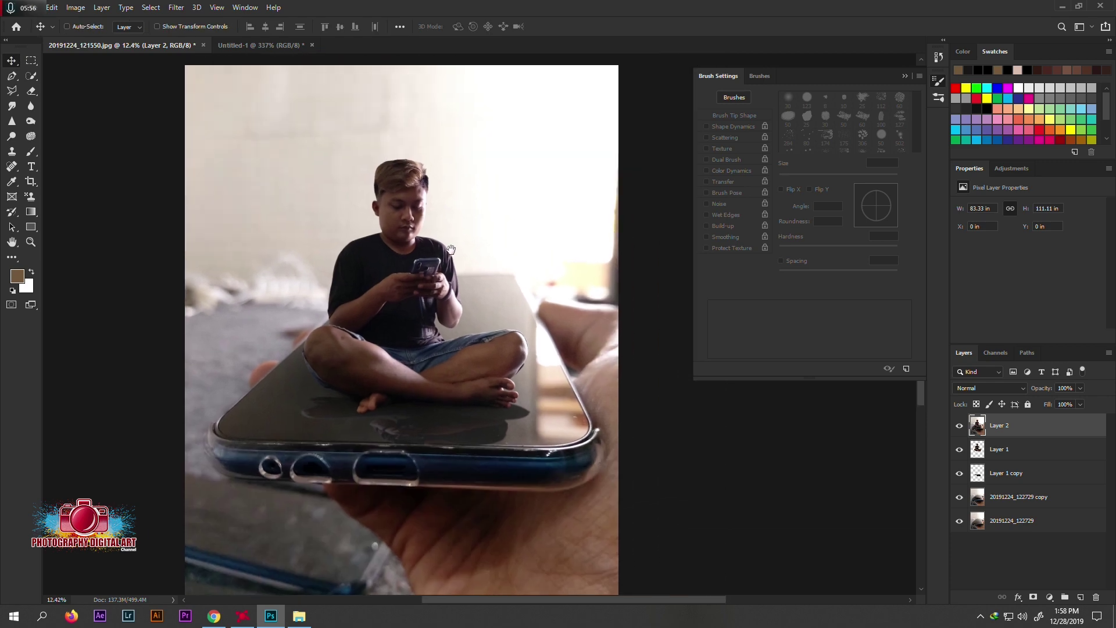
{"action": "left_click", "coordinate": [177, 7]}
{"action": "left_click", "coordinate": [246, 80]}
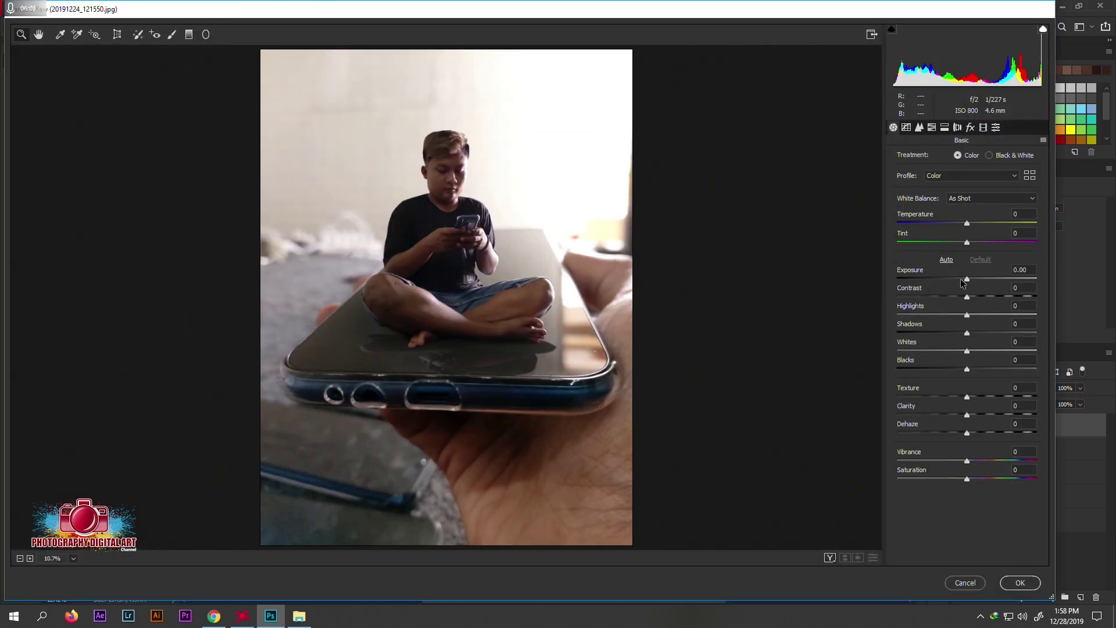
- Grade Layer 2 in Camera Raw: Exposure -0.35, Highlights -31, Shadows +29, Blacks +38, Texture/Clarity +33
{"action": "mouse_move", "coordinate": [960, 278]}
{"action": "left_mouse_down"}
{"action": "mouse_move", "coordinate": [969, 297]}
{"action": "mouse_move", "coordinate": [946, 315]}
{"action": "mouse_move", "coordinate": [988, 334]}
{"action": "mouse_move", "coordinate": [943, 351]}
{"action": "mouse_move", "coordinate": [991, 361]}
{"action": "mouse_move", "coordinate": [940, 360]}
{"action": "mouse_move", "coordinate": [997, 351]}
{"action": "mouse_move", "coordinate": [971, 368]}
{"action": "mouse_move", "coordinate": [953, 363]}
{"action": "mouse_move", "coordinate": [997, 371]}
{"action": "mouse_move", "coordinate": [967, 370]}
{"action": "left_mouse_up"}
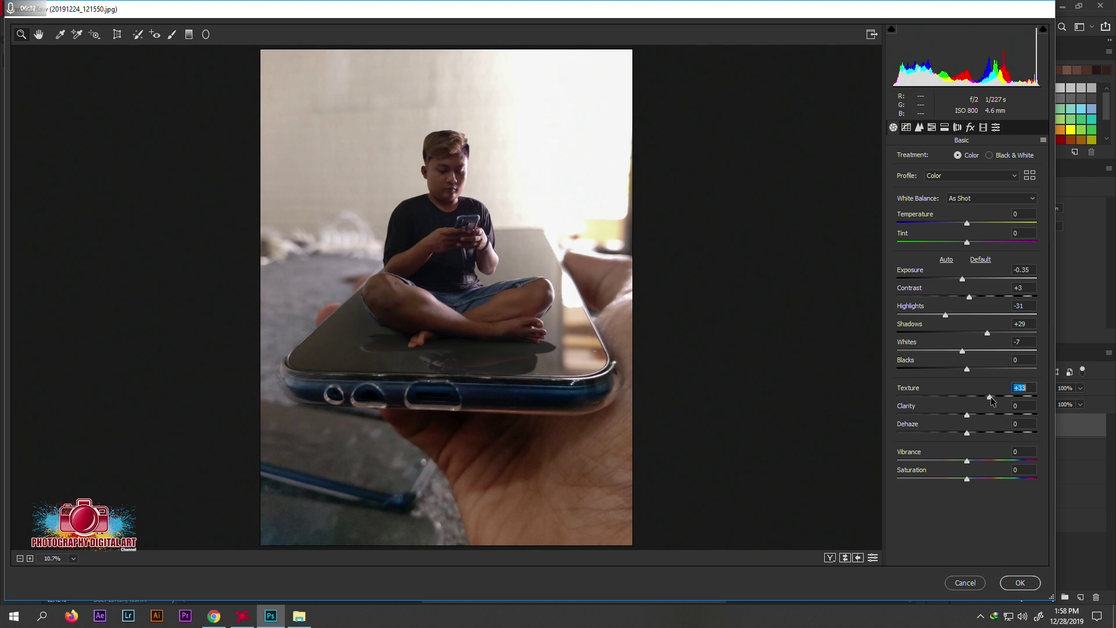
{"action": "left_click_drag", "start_coordinate": [967, 369], "coordinate": [993, 370]}
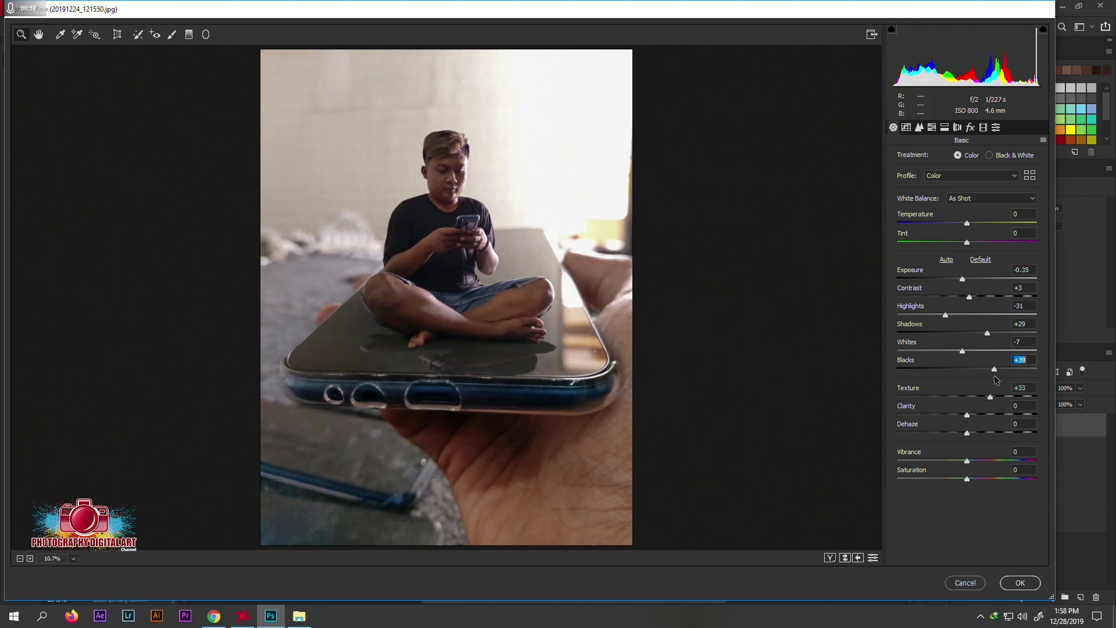
{"action": "mouse_move", "coordinate": [967, 415]}
{"action": "left_mouse_down"}
{"action": "mouse_move", "coordinate": [990, 415]}
{"action": "mouse_move", "coordinate": [967, 431]}
{"action": "left_mouse_up"}
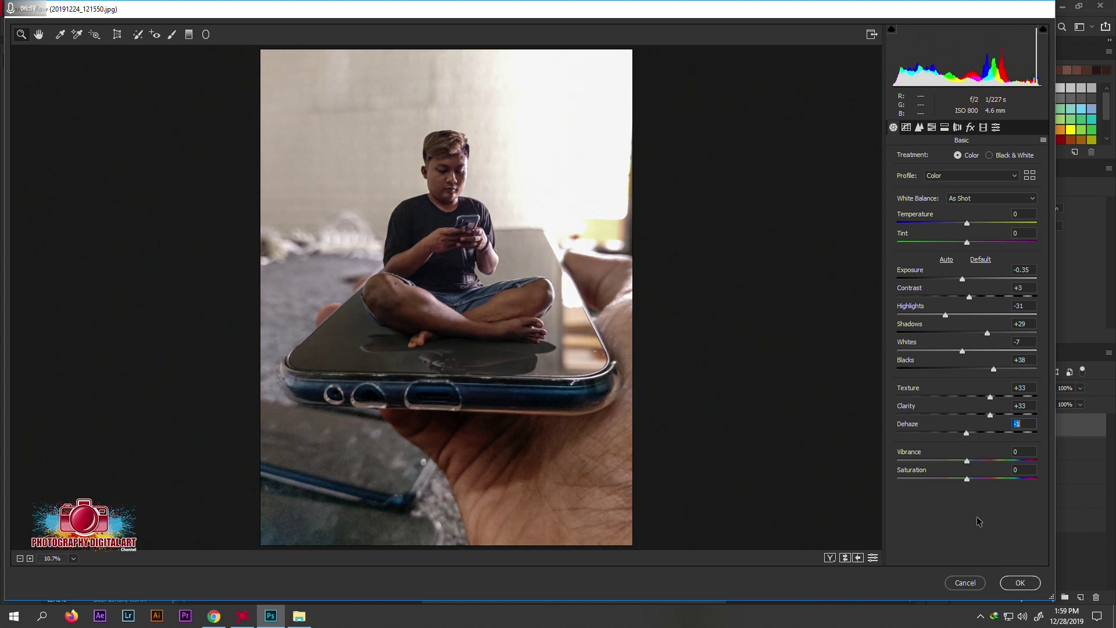
{"action": "left_click", "coordinate": [1020, 582]}
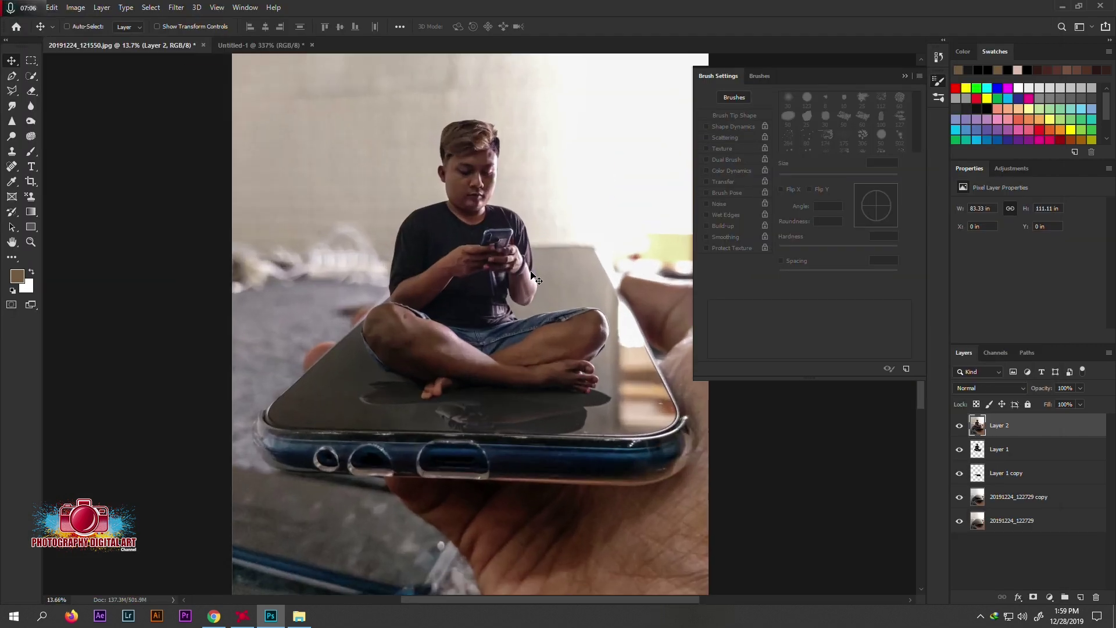
- Duplicate the merged layer and open the Color Lookup 3DLUT file list
{"action": "scroll", "coordinate": [526, 273], "scroll_direction": "down", "scroll_amount": 2}
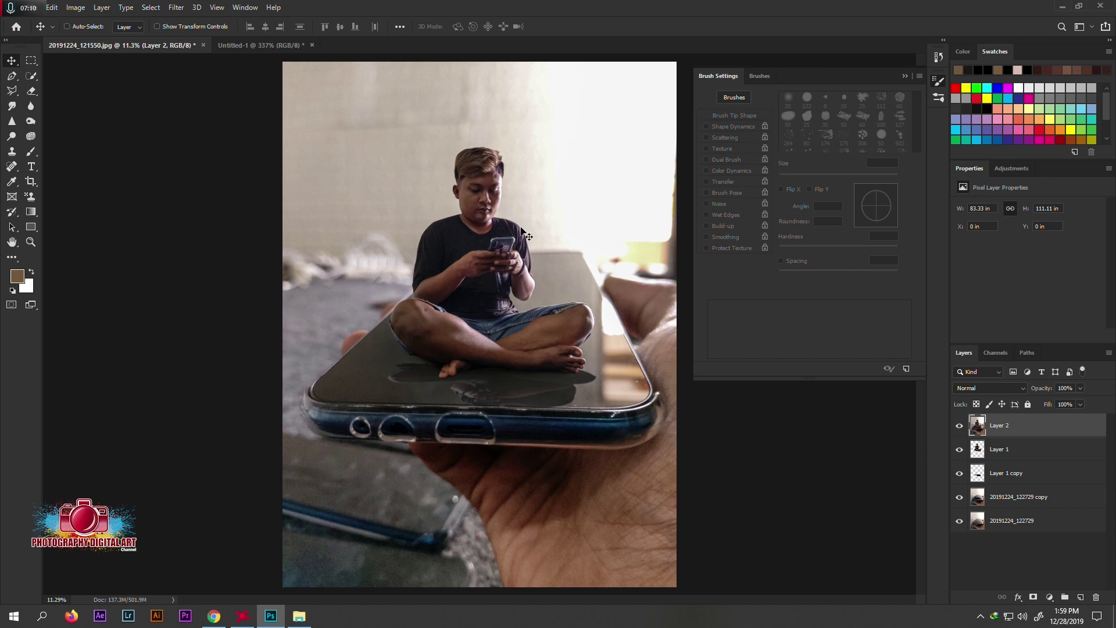
{"action": "scroll", "coordinate": [429, 168], "scroll_direction": "down", "scroll_amount": 1}
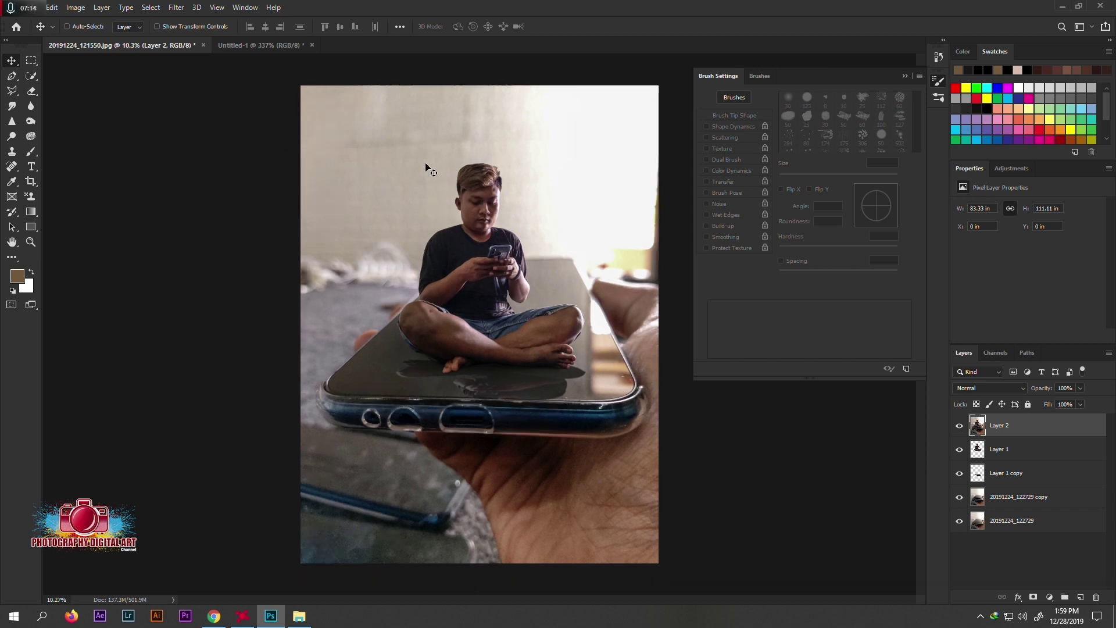
{"action": "scroll", "coordinate": [405, 204], "scroll_direction": "up", "scroll_amount": 2}
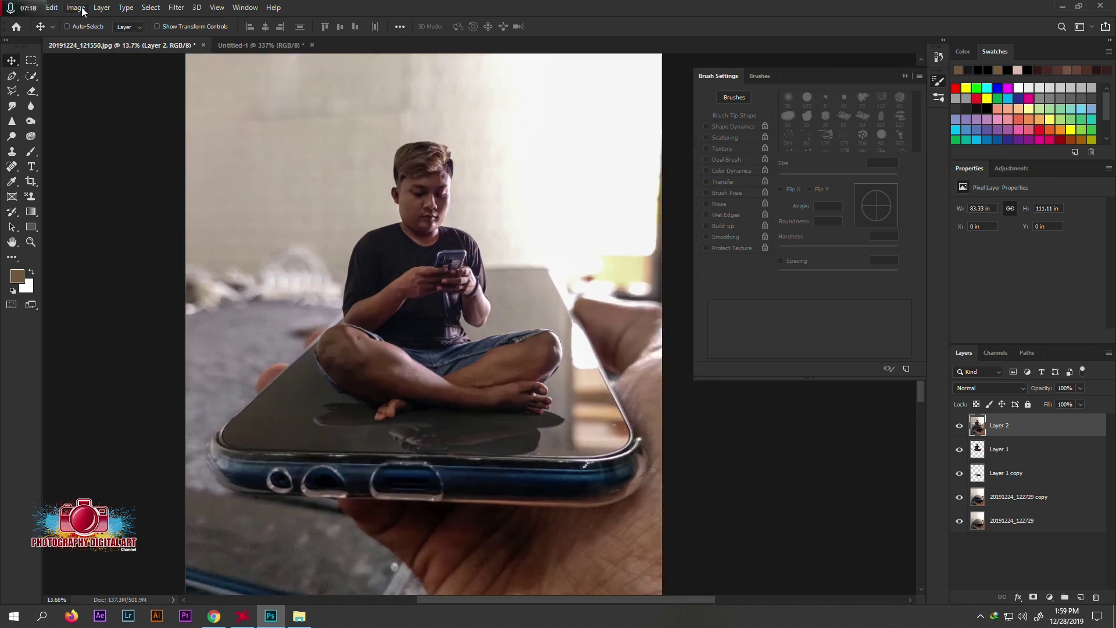
{"action": "key", "text": "ctrl+j"}
{"action": "left_click", "coordinate": [75, 7]}
{"action": "mouse_move", "coordinate": [93, 37]}
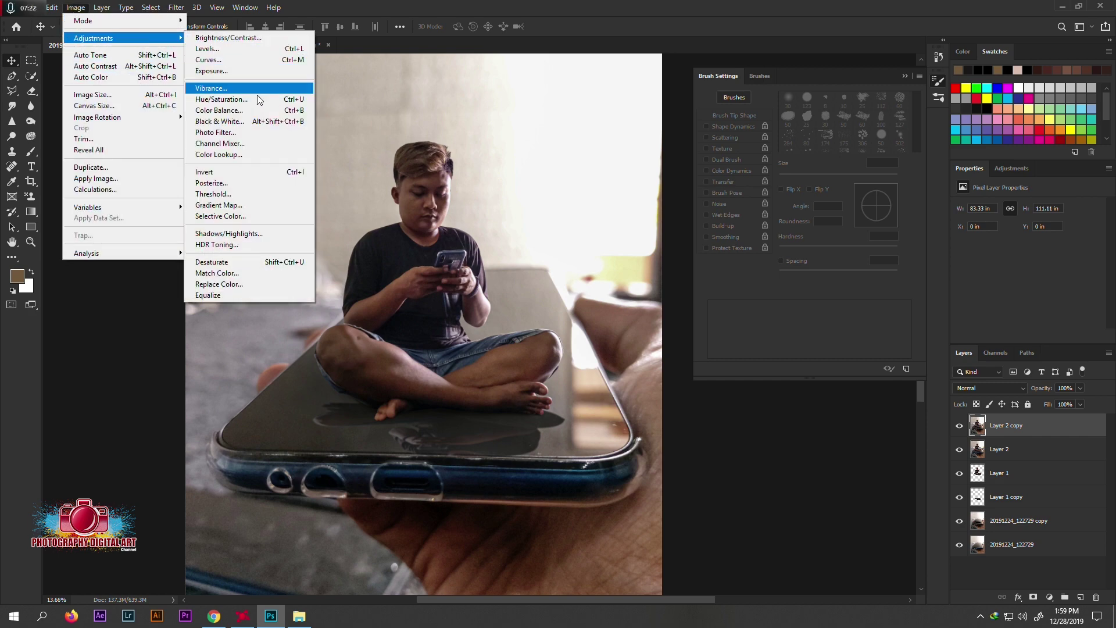
{"action": "left_click", "coordinate": [235, 155]}
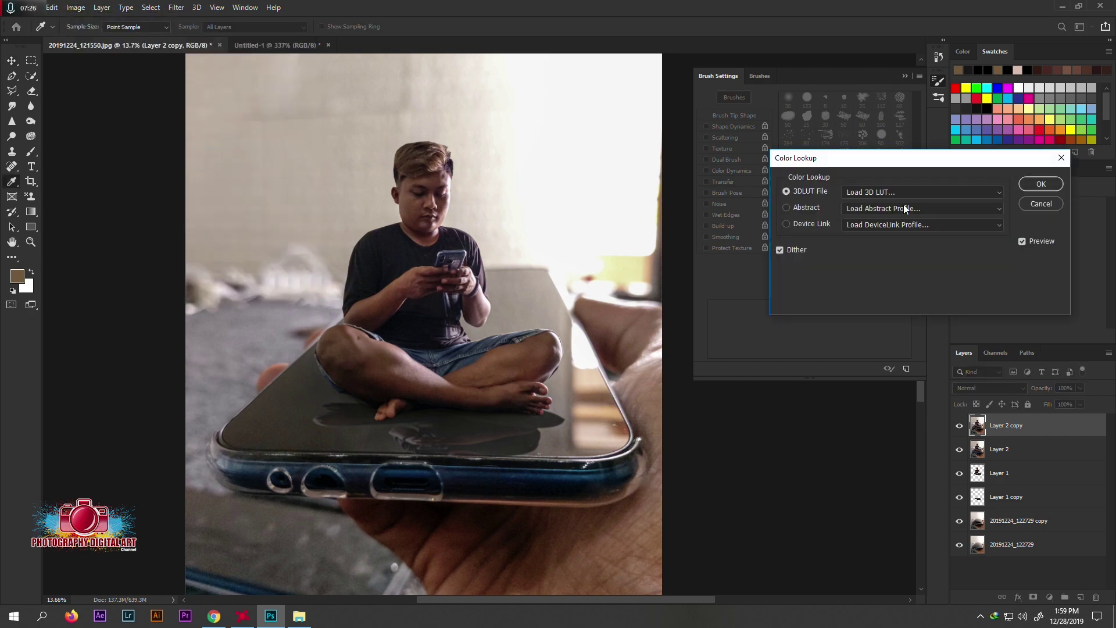
{"action": "left_click", "coordinate": [905, 192]}
{"action": "left_click", "coordinate": [868, 239]}
- Preview the LUTs and apply DropBlues.3DL to the duplicate, comparing before and after
{"action": "key", "text": "Down"}
{"action": "key", "text": "Down"}
{"action": "key", "text": "Down"}
{"action": "key", "text": "Down"}
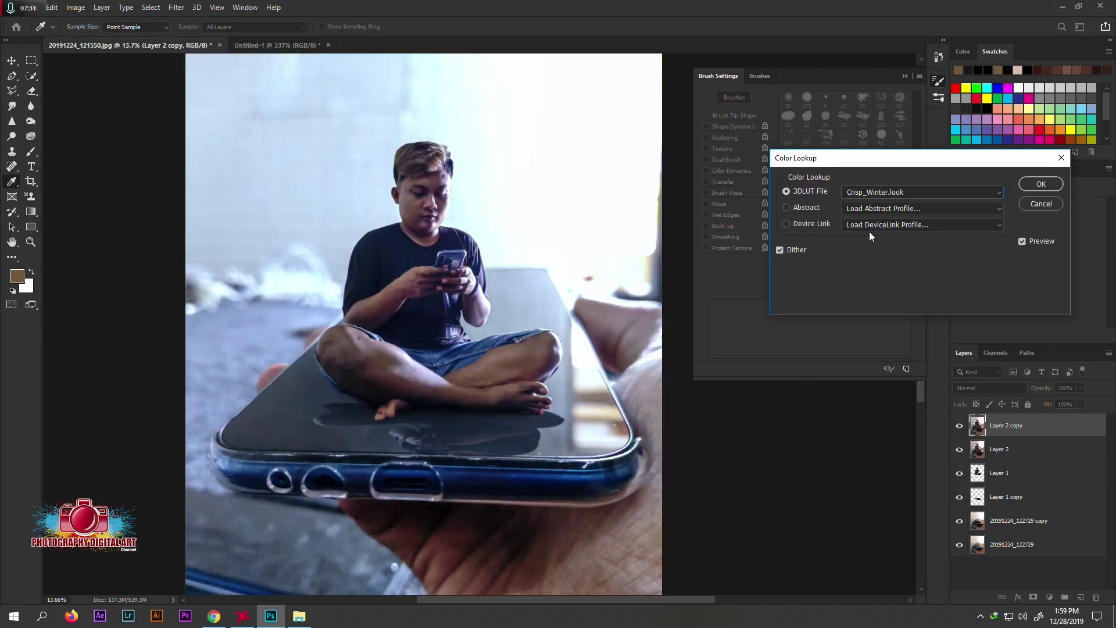
{"action": "key", "text": "Down"}
{"action": "key", "text": "Down"}
{"action": "key", "text": "Down"}
{"action": "key", "text": "Down"}
{"action": "key", "text": "Down"}
{"action": "key", "text": "Down"}
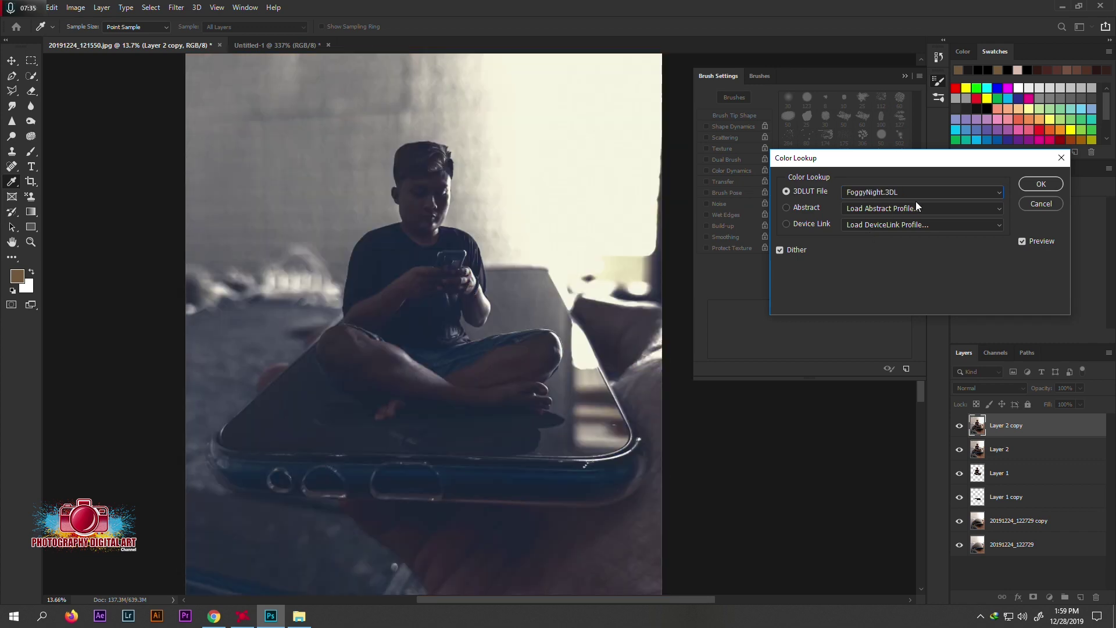
{"action": "key", "text": "Down"}
{"action": "key", "text": "Down"}
{"action": "key", "text": "Down"}
{"action": "key", "text": "Down"}
{"action": "key", "text": "Down"}
{"action": "key", "text": "Down"}
{"action": "key", "text": "Down"}
{"action": "key", "text": "Down"}
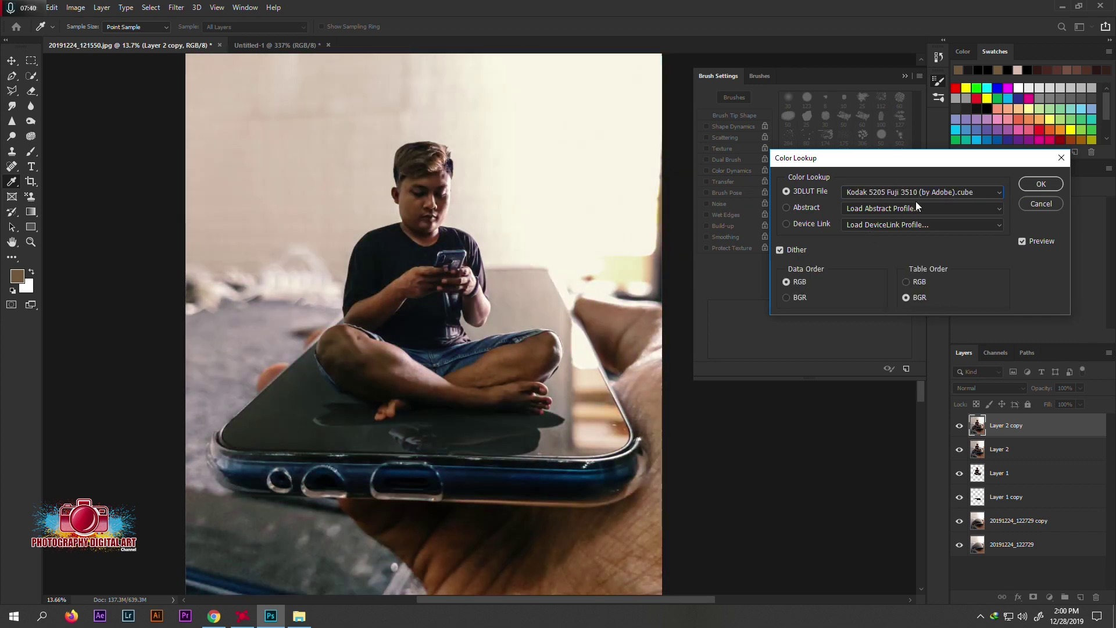
{"action": "key", "text": "Down"}
{"action": "key", "text": "Down"}
{"action": "key", "text": "Down"}
{"action": "left_click", "coordinate": [916, 192]}
{"action": "left_click", "coordinate": [899, 245]}
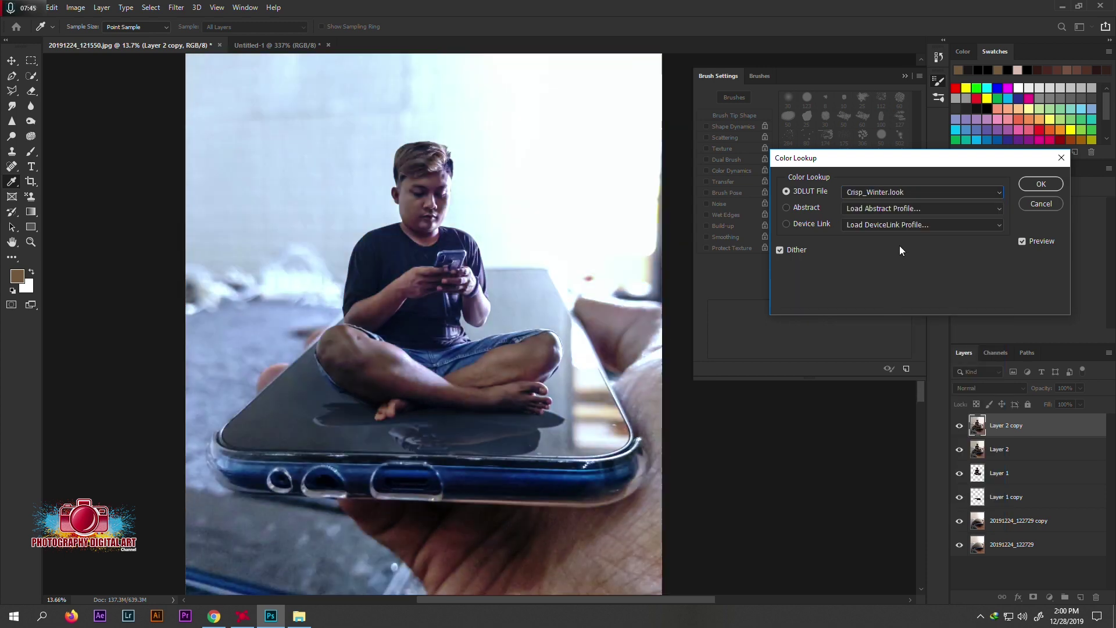
{"action": "key", "text": "Down"}
{"action": "key", "text": "Down"}
{"action": "left_click", "coordinate": [1021, 241]}
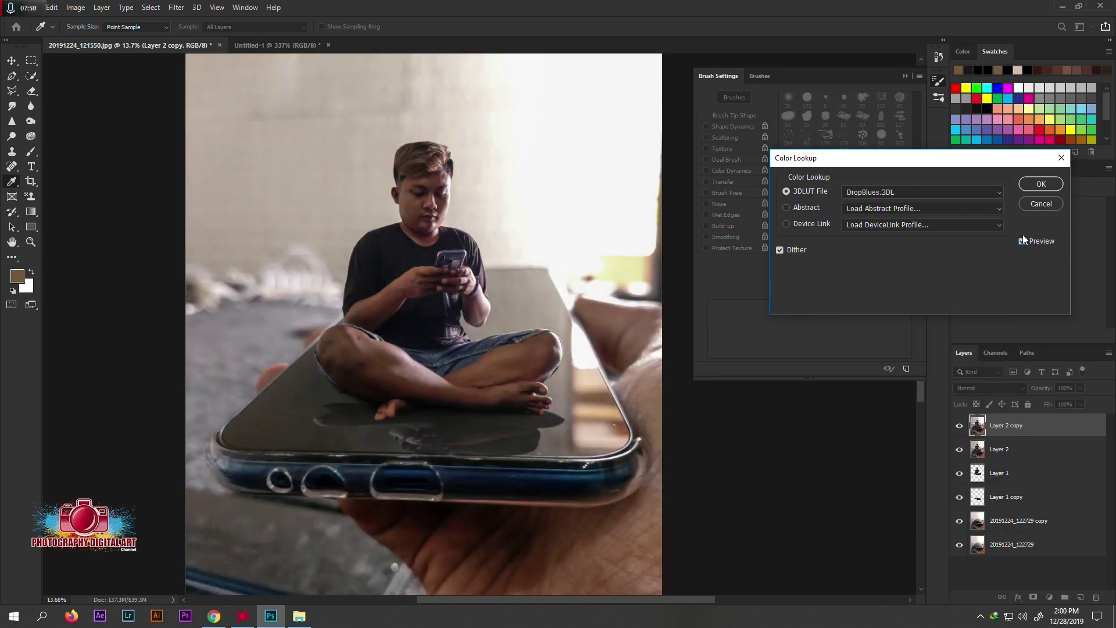
{"action": "left_click", "coordinate": [1040, 184]}
{"action": "key", "text": "v"}
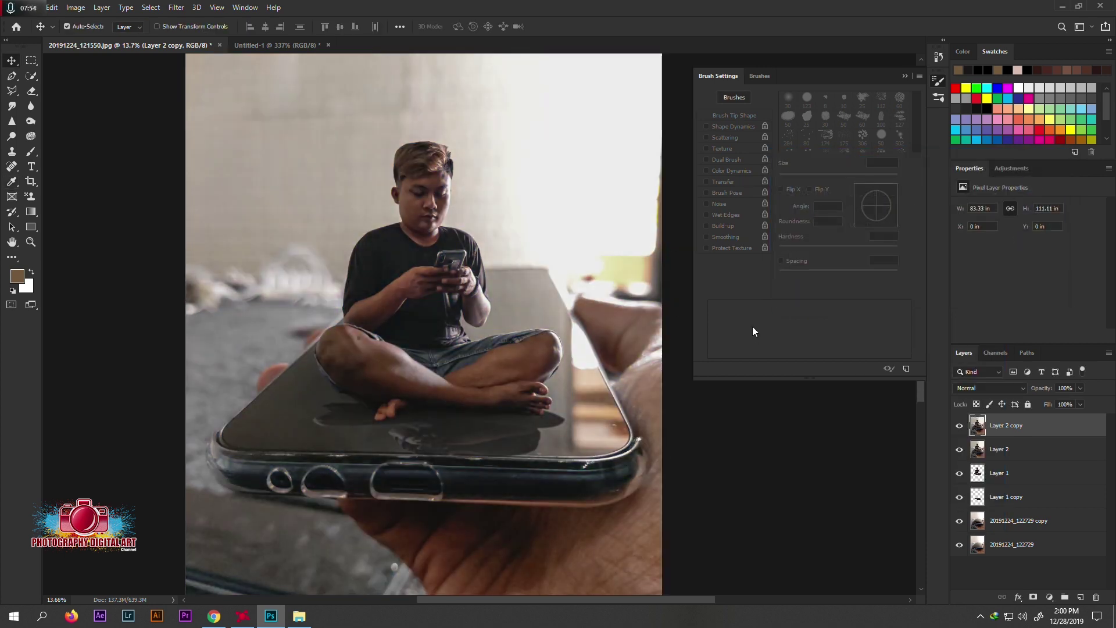
{"action": "key", "text": "ctrl+j"}
- Apply a FoggyNight.3DL Color Lookup to Layer 2 copy 2
{"action": "left_click", "coordinate": [75, 7]}
{"action": "mouse_move", "coordinate": [93, 37]}
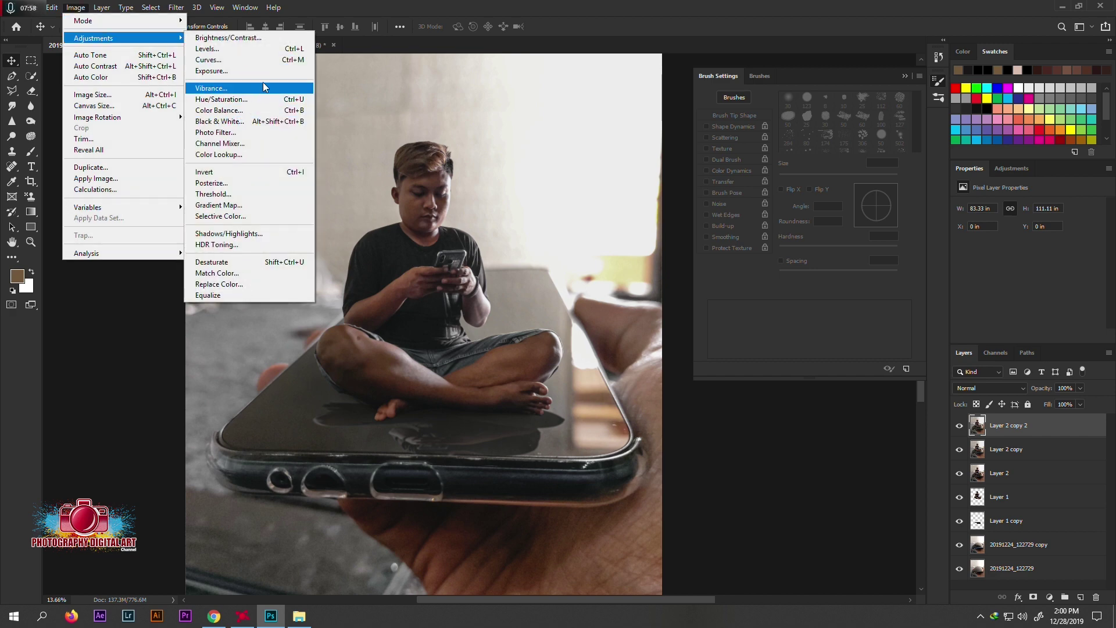
{"action": "left_click", "coordinate": [256, 154]}
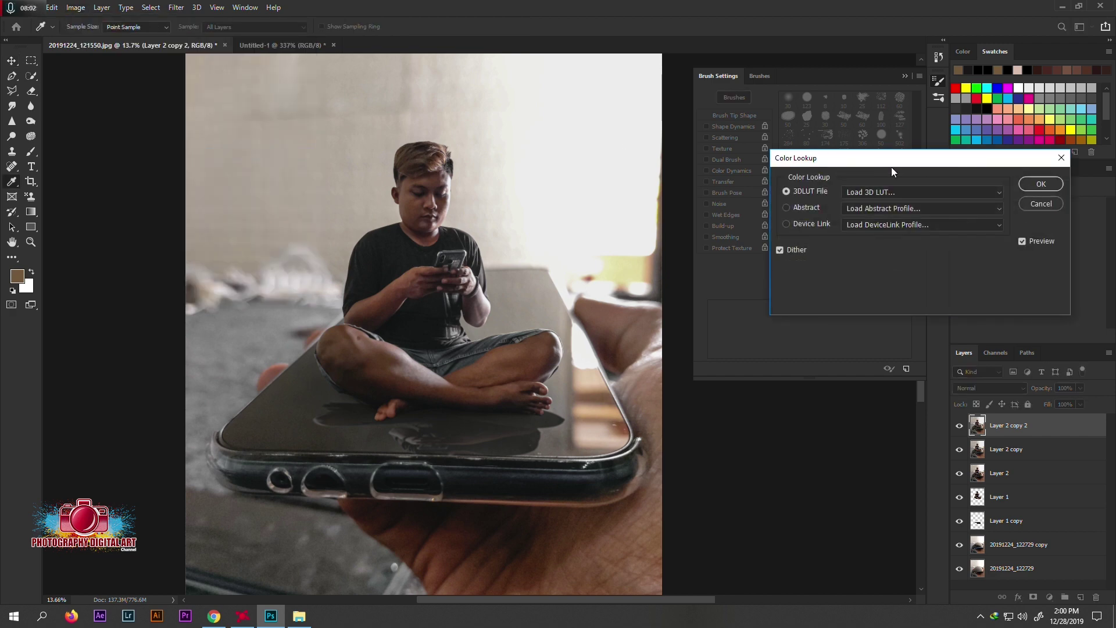
{"action": "left_click", "coordinate": [922, 192]}
{"action": "left_click", "coordinate": [888, 337]}
{"action": "key", "text": "Down"}
{"action": "key", "text": "Up"}
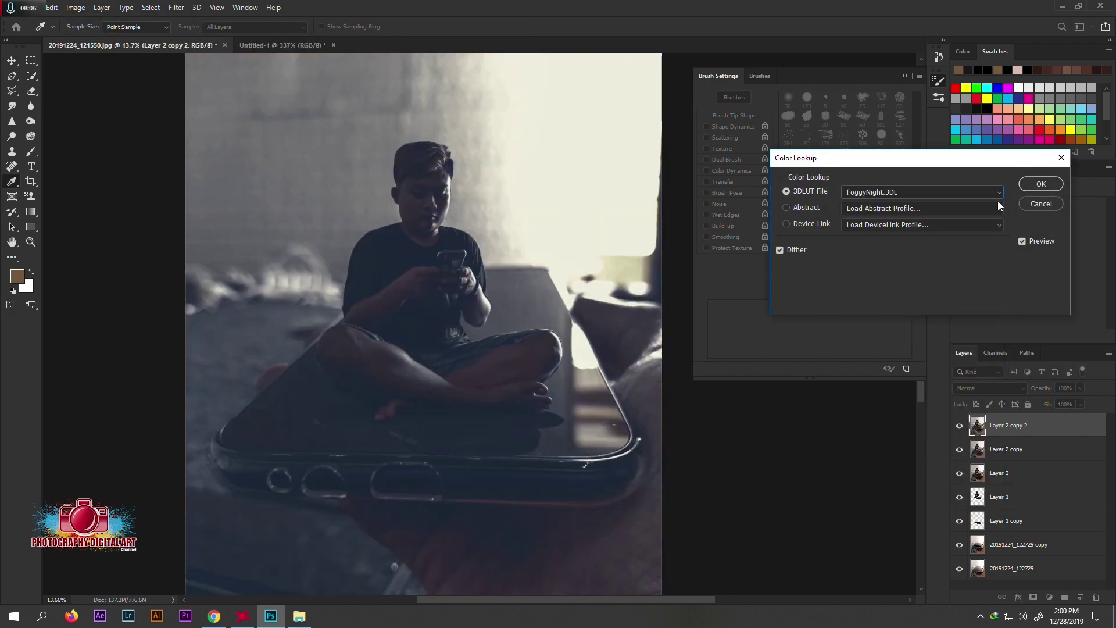
{"action": "left_click", "coordinate": [1040, 184]}
- Erase the fog over the man's face and body with a large 4600 px soft eraser
{"action": "key", "text": "e"}
{"action": "scroll", "coordinate": [459, 290], "scroll_direction": "down", "scroll_amount": 2}
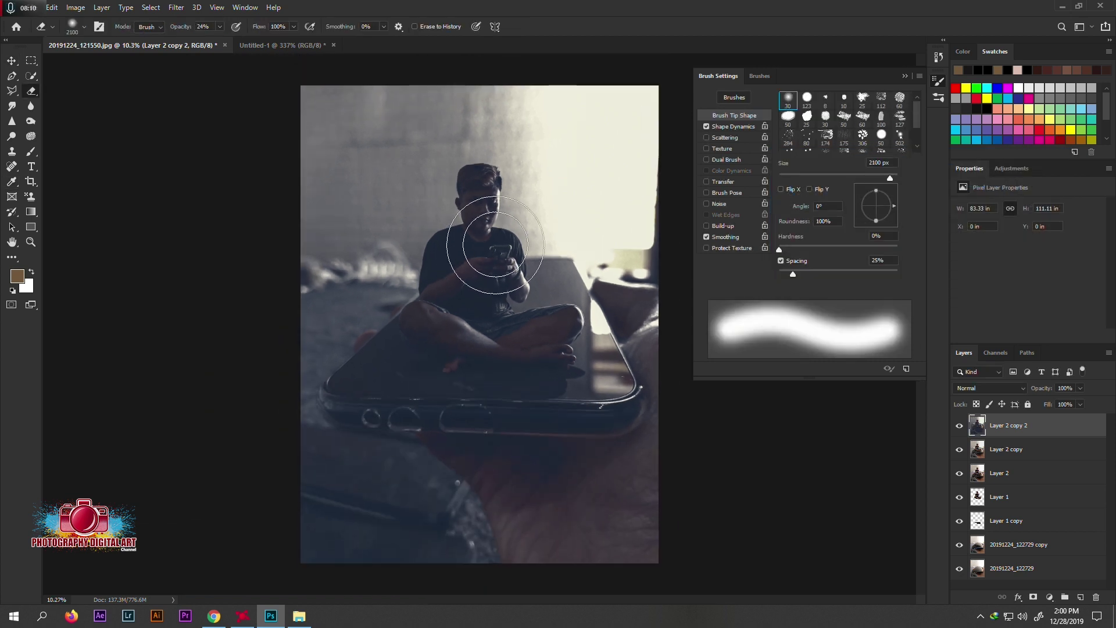
{"action": "key", "text": "bracketright"}
{"action": "key", "text": "bracketright"}
{"action": "key", "text": "bracketright"}
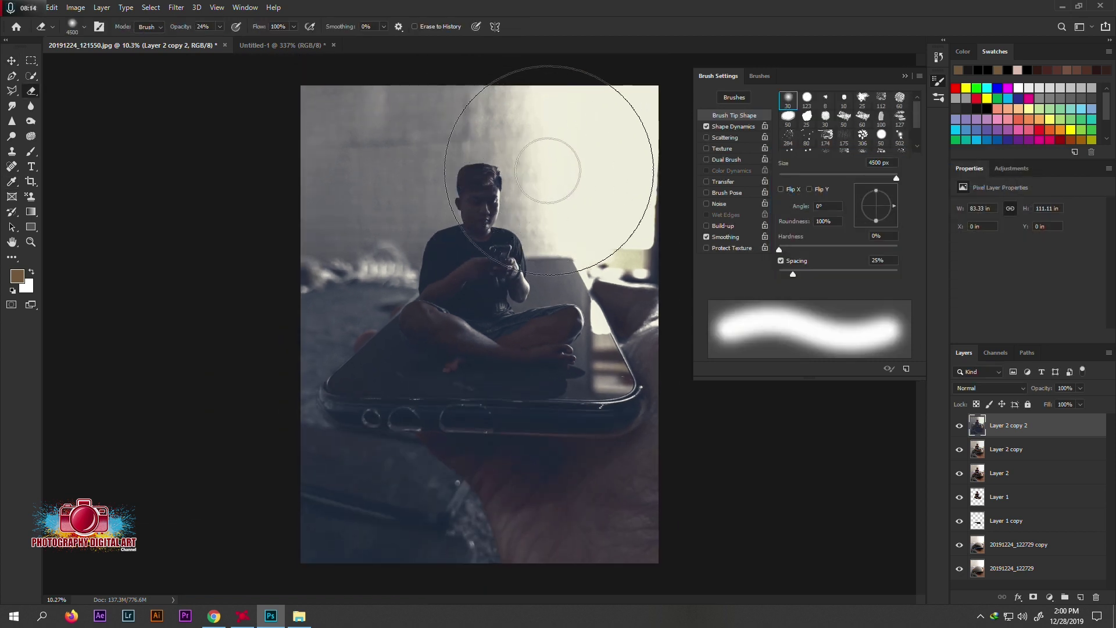
{"action": "key", "text": "bracketright"}
{"action": "mouse_move", "coordinate": [548, 170]}
{"action": "left_mouse_down"}
{"action": "mouse_move", "coordinate": [471, 402]}
{"action": "mouse_move", "coordinate": [423, 155]}
{"action": "mouse_move", "coordinate": [530, 316]}
{"action": "mouse_move", "coordinate": [511, 319]}
{"action": "mouse_move", "coordinate": [448, 448]}
{"action": "mouse_move", "coordinate": [357, 363]}
{"action": "left_mouse_up"}
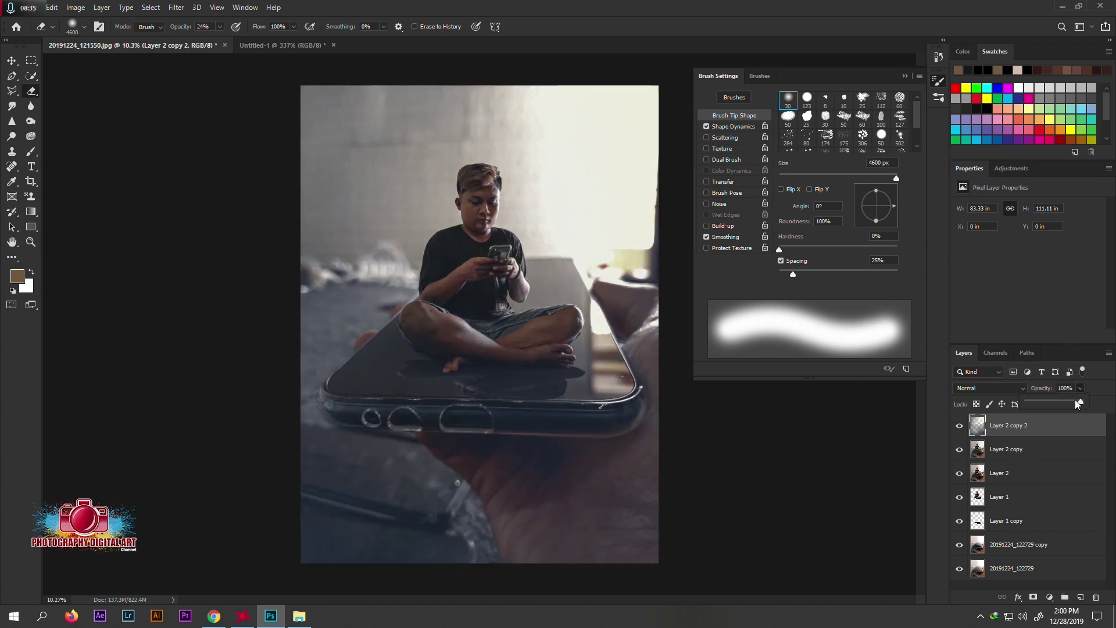
- Apply Levels to Layer 2 copy with input values 0, 1.17 and 212
{"action": "left_click", "coordinate": [1038, 451]}
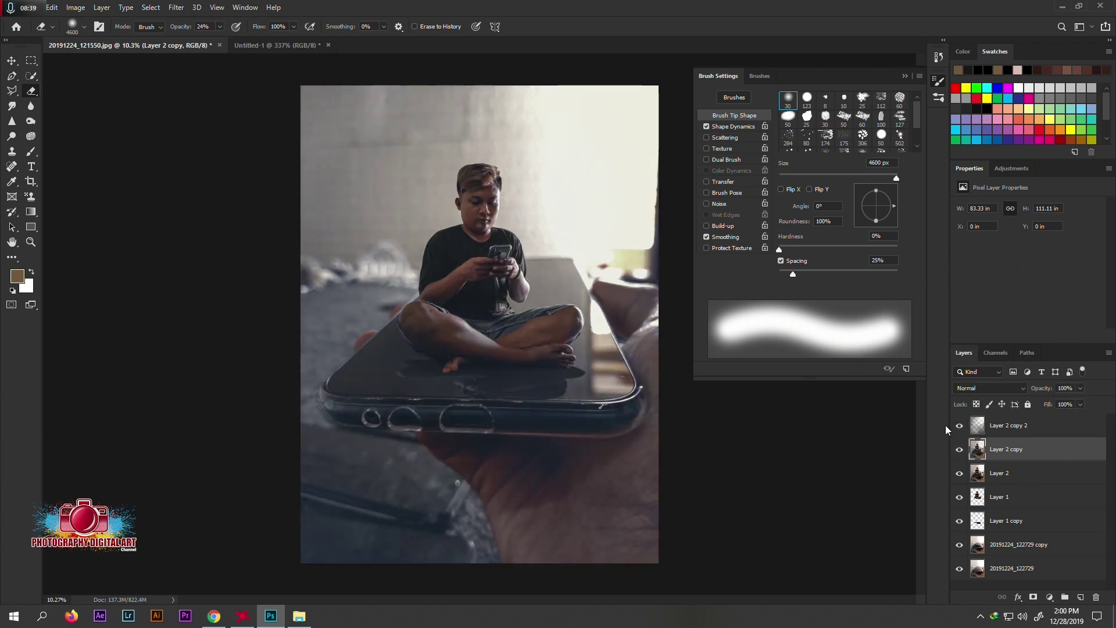
{"action": "key", "text": "ctrl+l"}
{"action": "left_click_drag", "start_coordinate": [995, 375], "coordinate": [906, 375]}
{"action": "left_click_drag", "start_coordinate": [978, 375], "coordinate": [962, 376]}
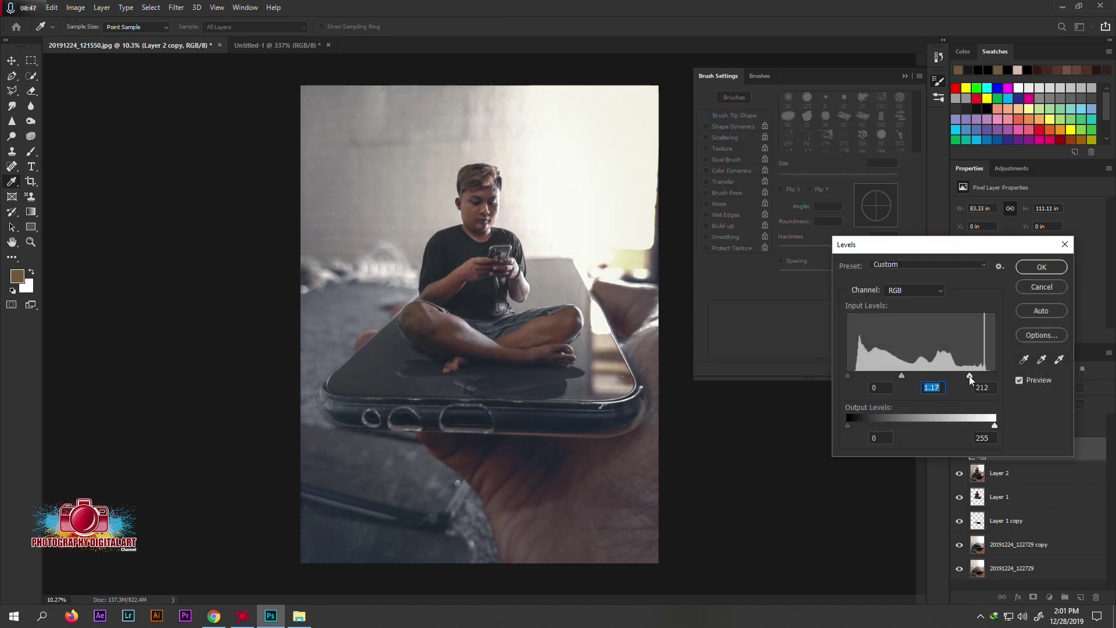
{"action": "left_click", "coordinate": [1041, 267]}
{"action": "key", "text": "e"}
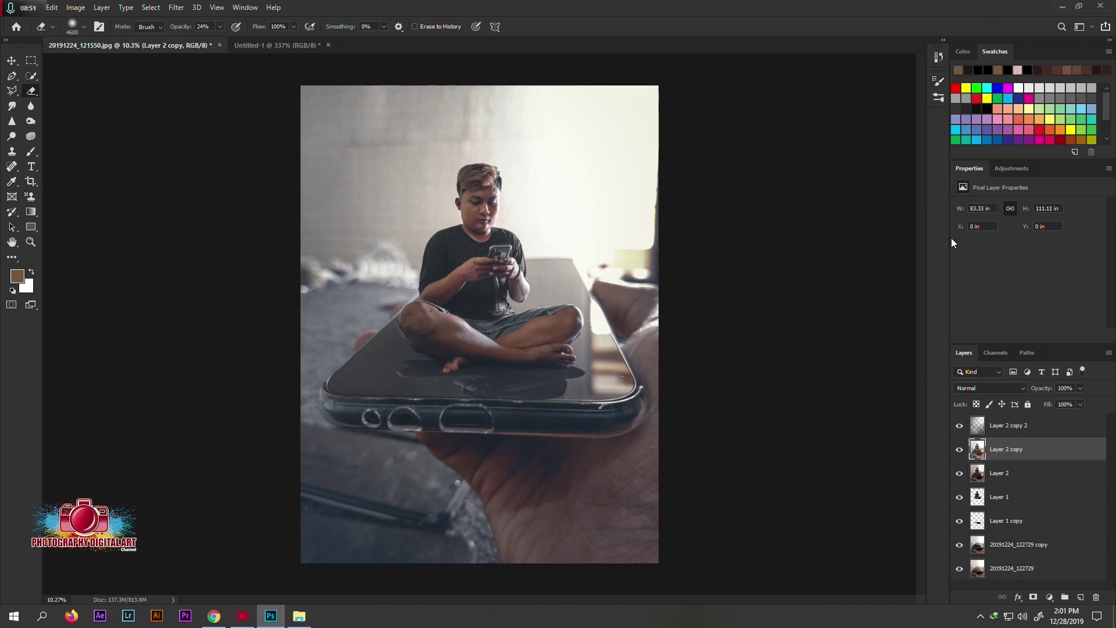